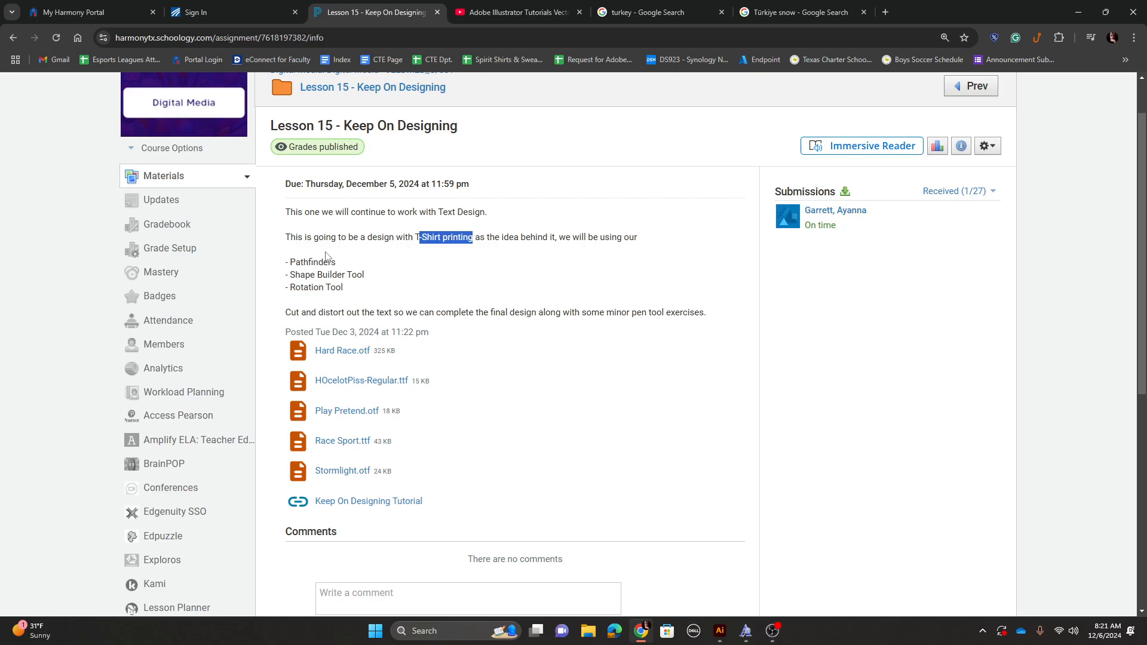
Review the assignment's required tools and its attached font files, from Hard Race.otf to Stormlight.otf.
drag(286, 262, 344, 267)
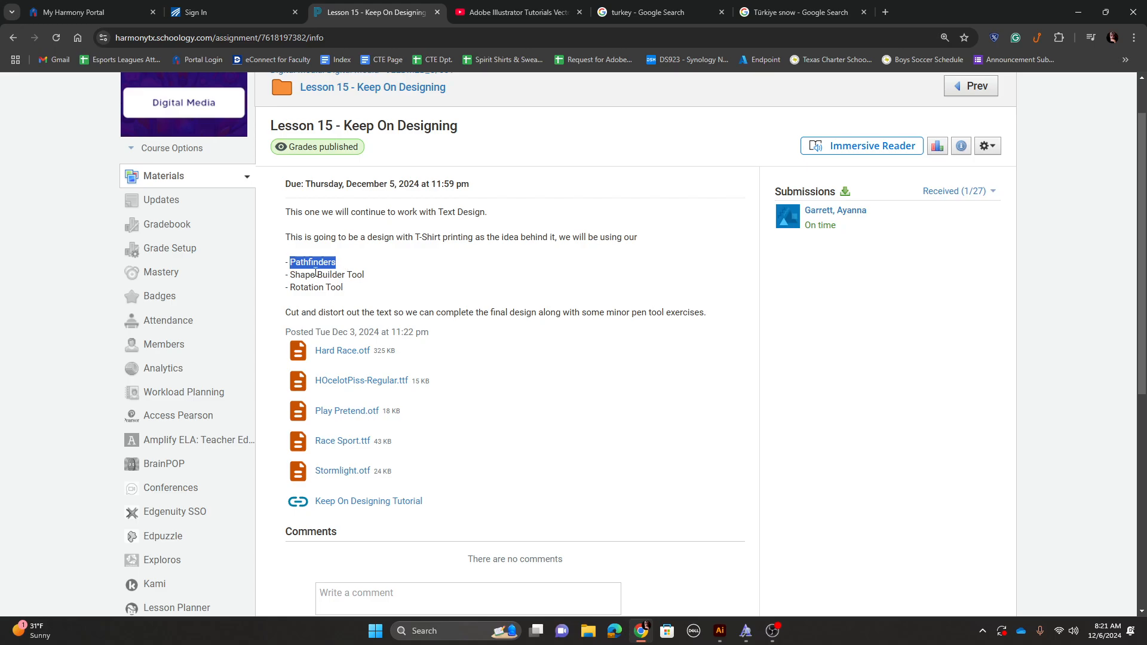
drag(291, 274, 382, 281)
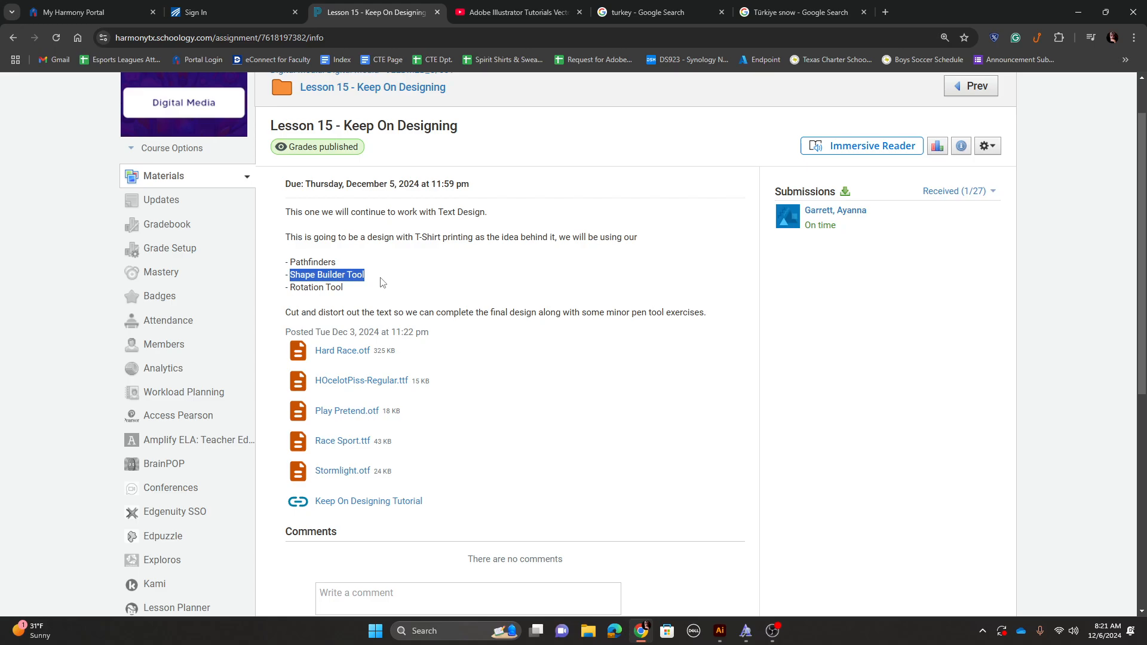
drag(290, 290, 351, 297)
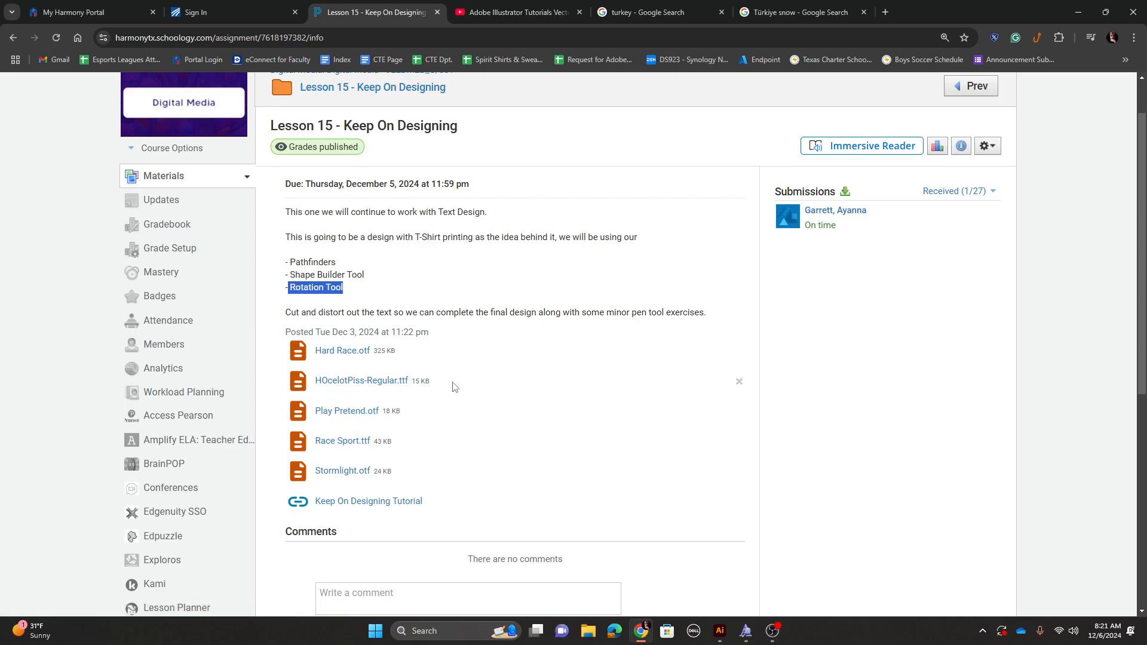
drag(431, 382, 313, 385)
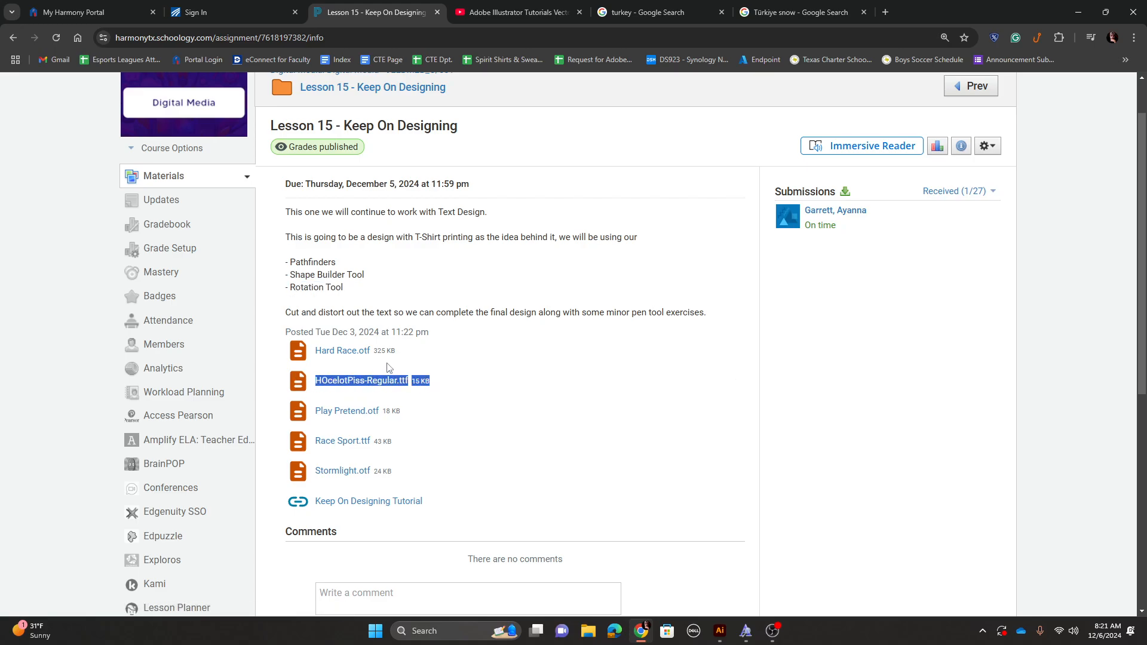
drag(410, 357, 310, 364)
drag(409, 408, 303, 409)
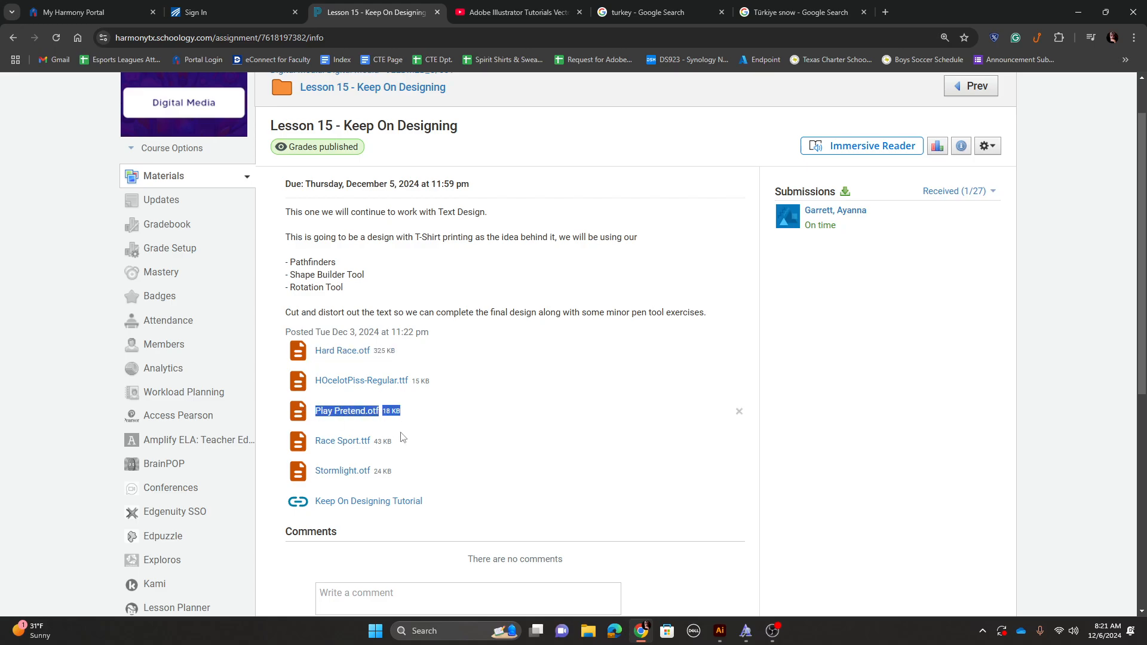
drag(409, 443, 313, 442)
drag(400, 475, 309, 487)
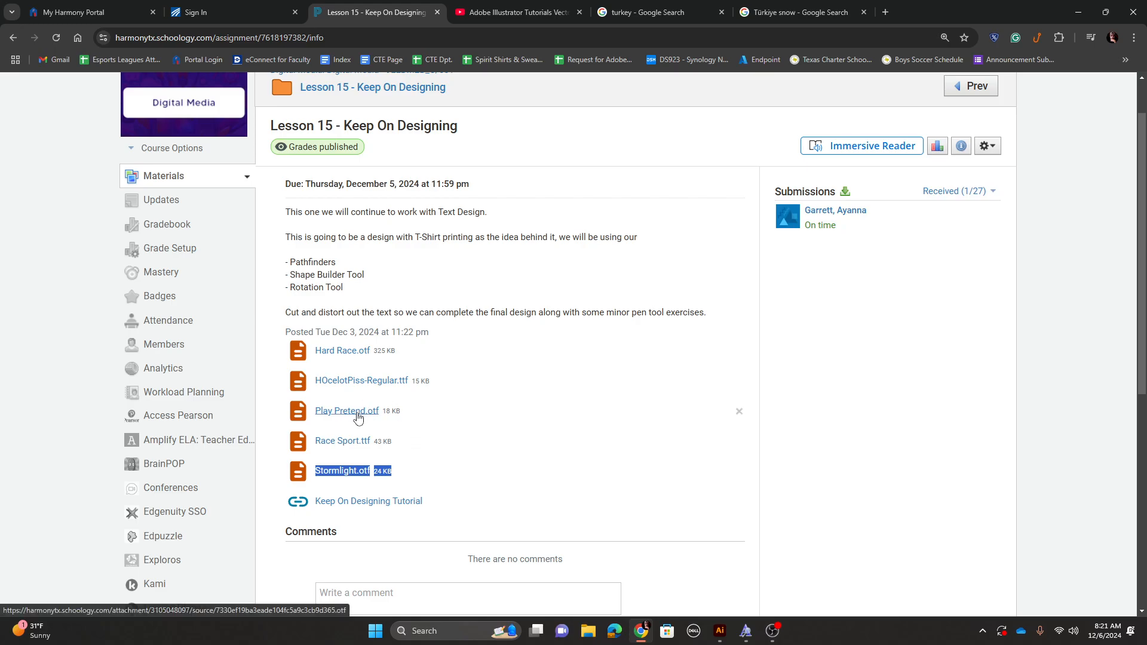
Download HOcelotPiss-Regular.ttf, try to install it, decline replacing the existing font and close the font preview.
click(443, 370)
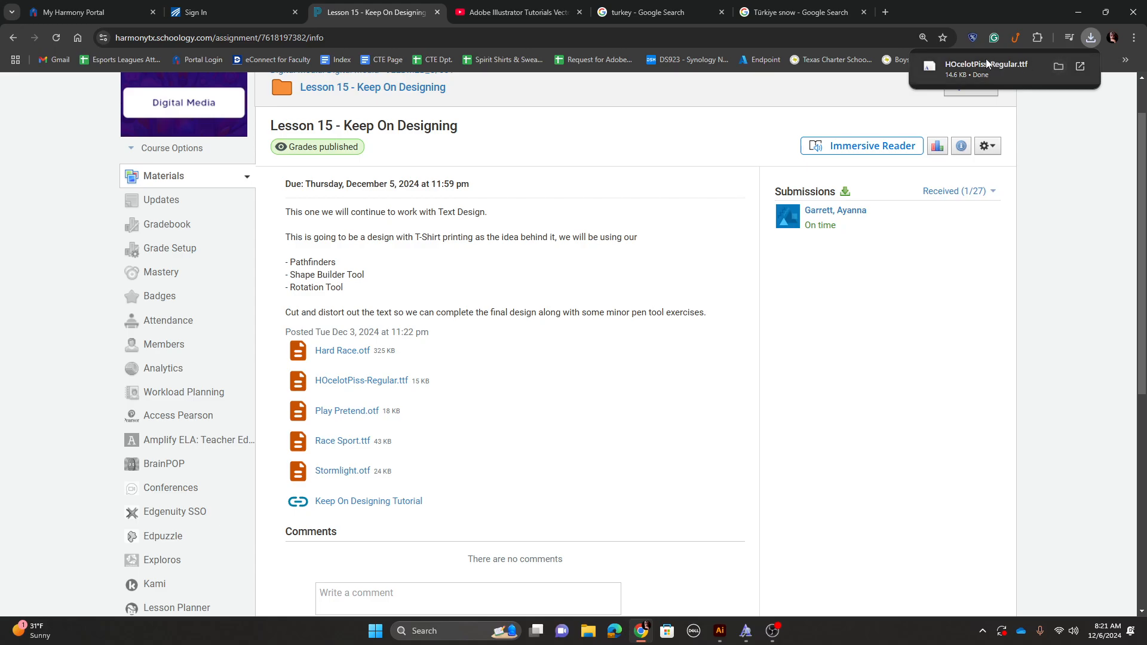
click(972, 67)
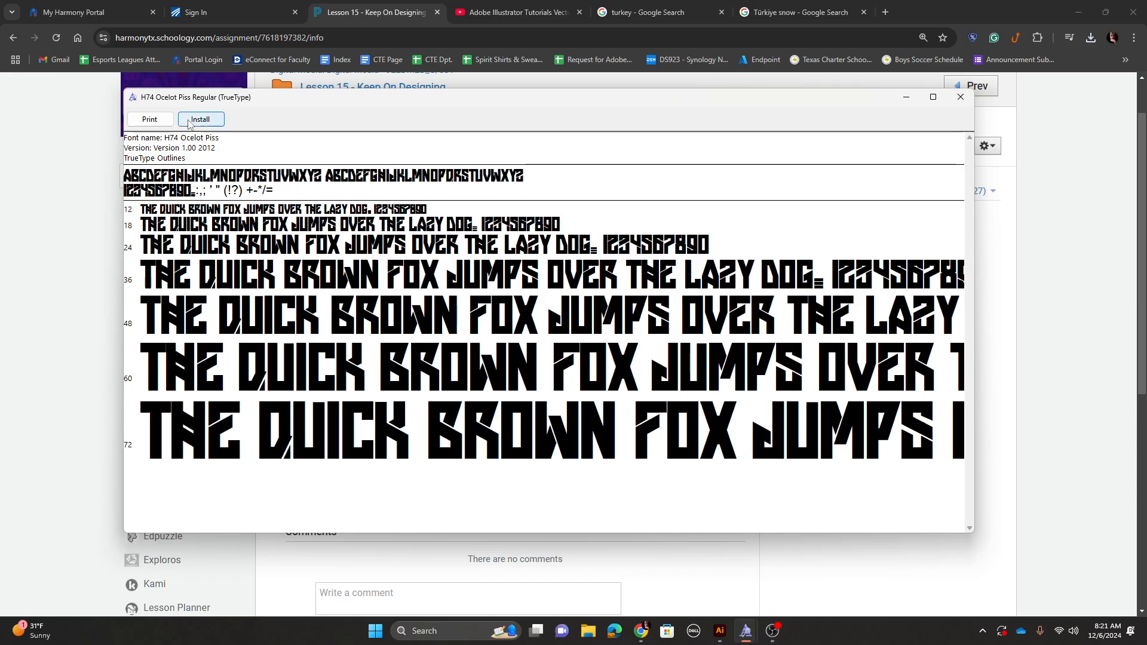
click(189, 121)
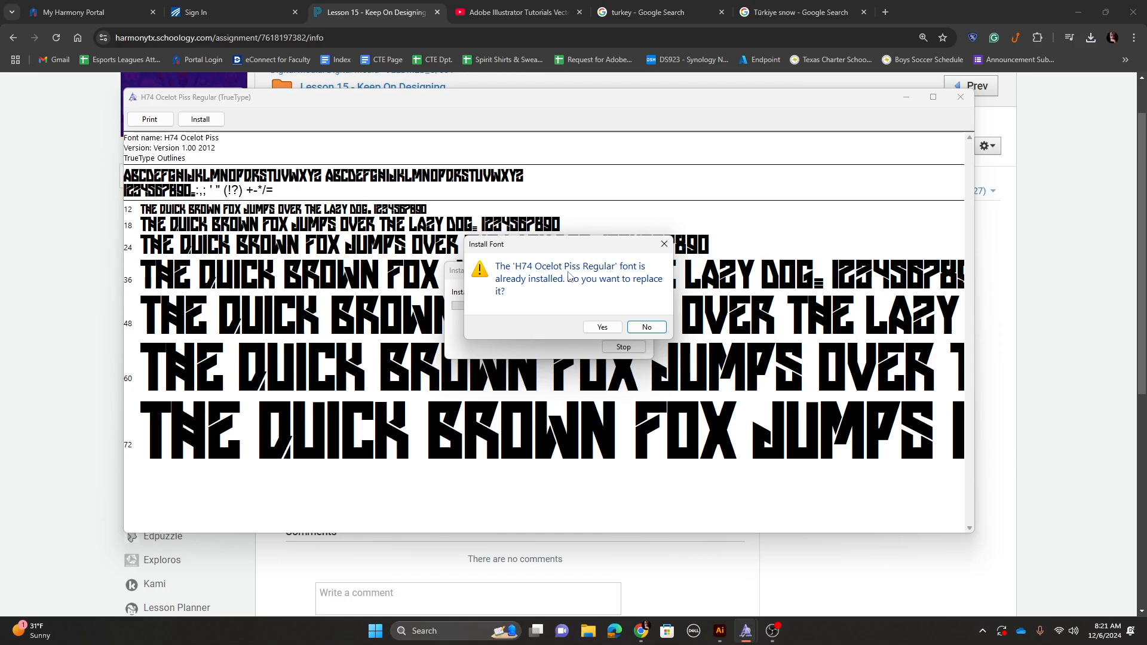
click(646, 326)
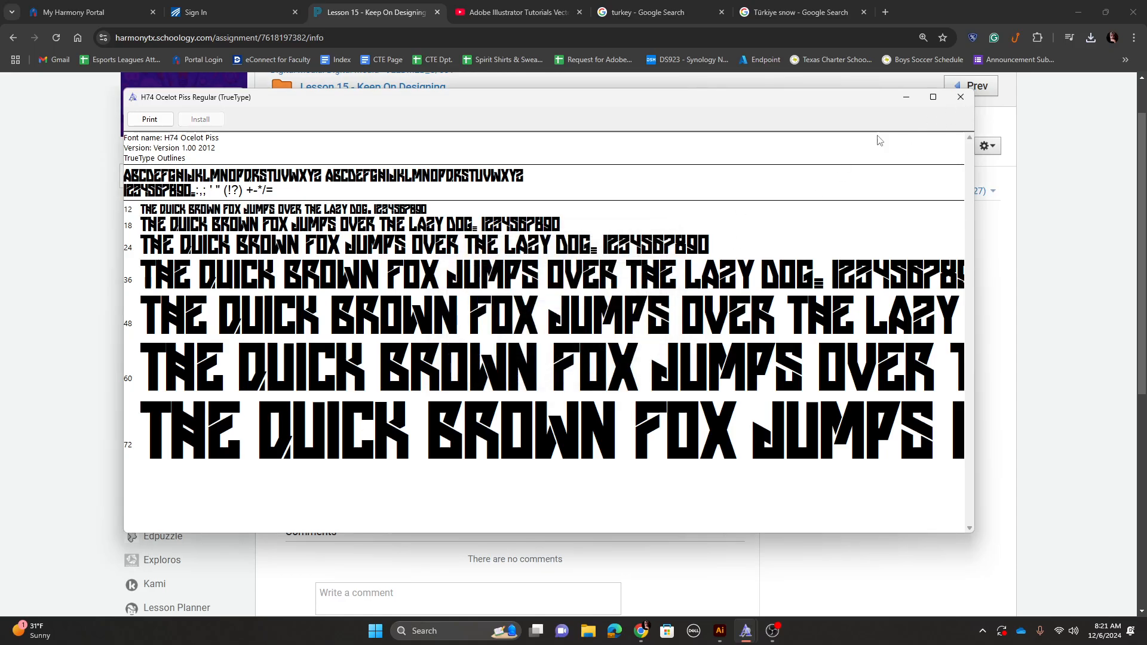
click(957, 98)
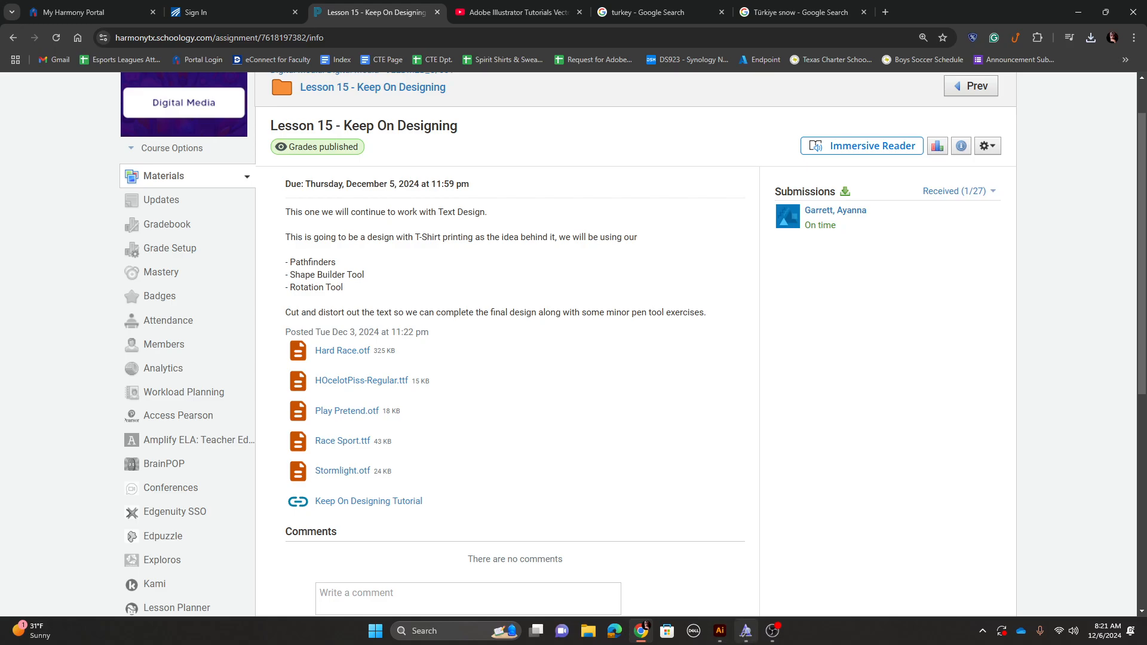
Switch to Illustrator and move the entire finished TUTORIALS artwork off the artboard, placing it just above the upper edge.
mouse_move(723, 631)
click(726, 533)
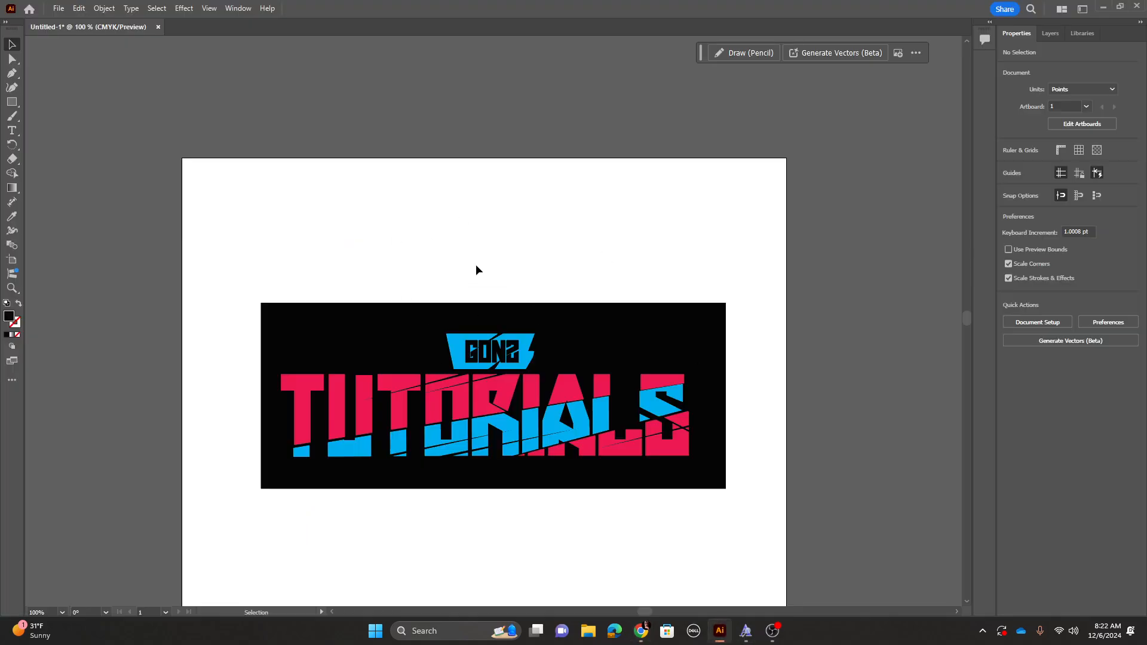
key(ctrl+=)
scroll(475, 264, down, 4)
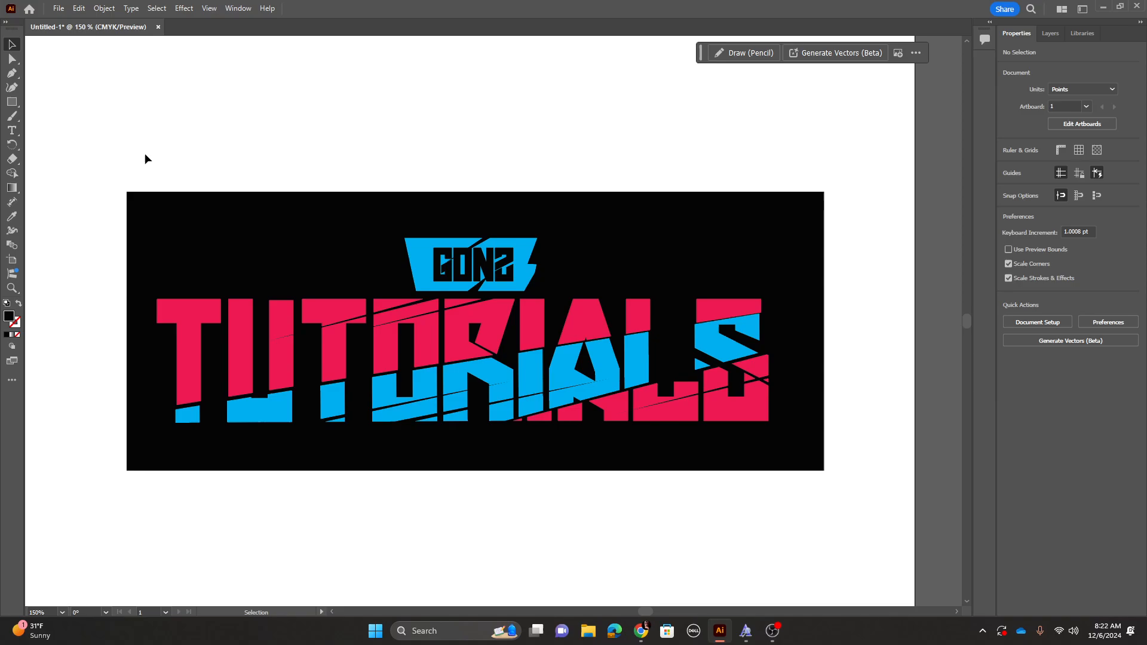
drag(168, 172, 826, 483)
click(517, 166)
drag(163, 163, 803, 477)
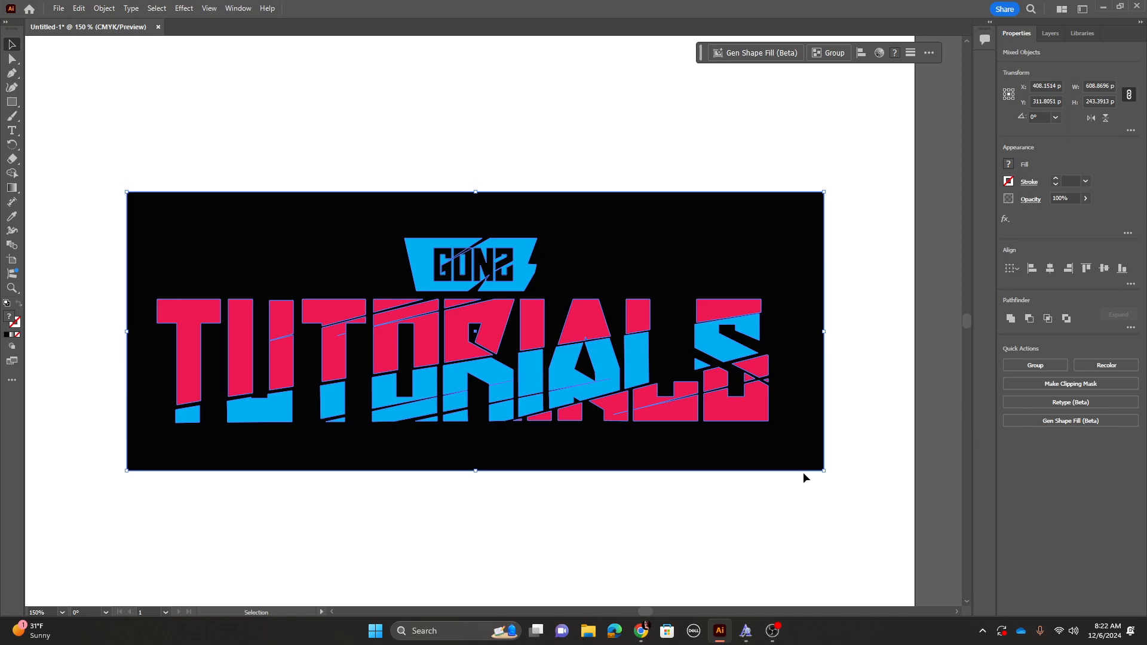
key(ctrl+minus)
key(ctrl+minus)
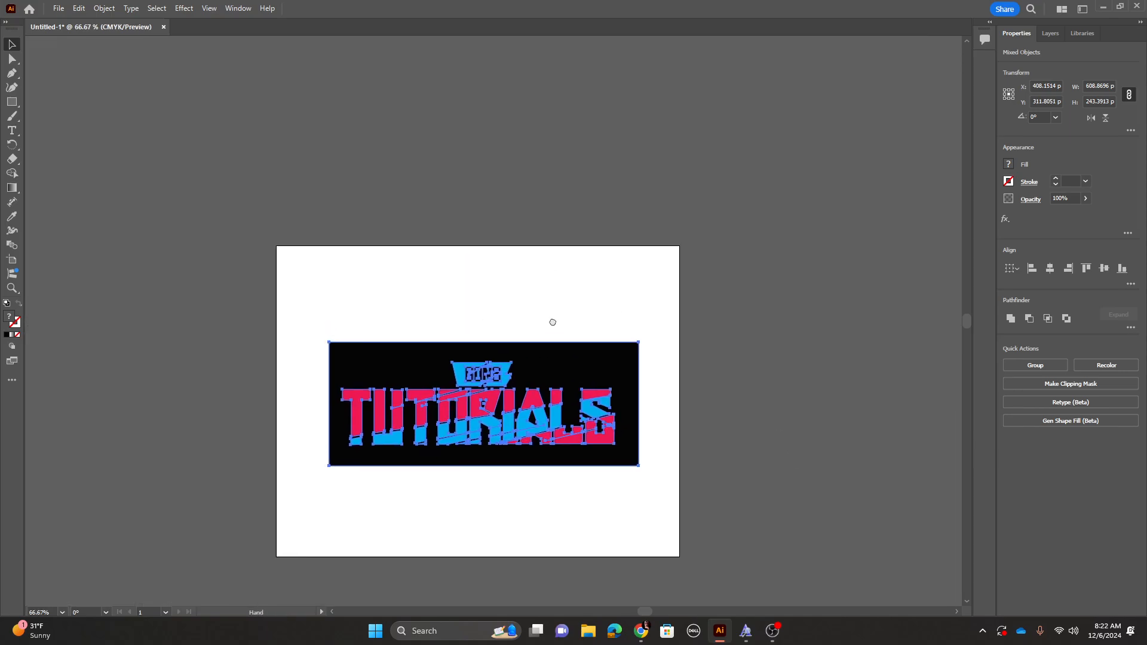
drag(552, 322, 555, 380)
drag(556, 423, 553, 194)
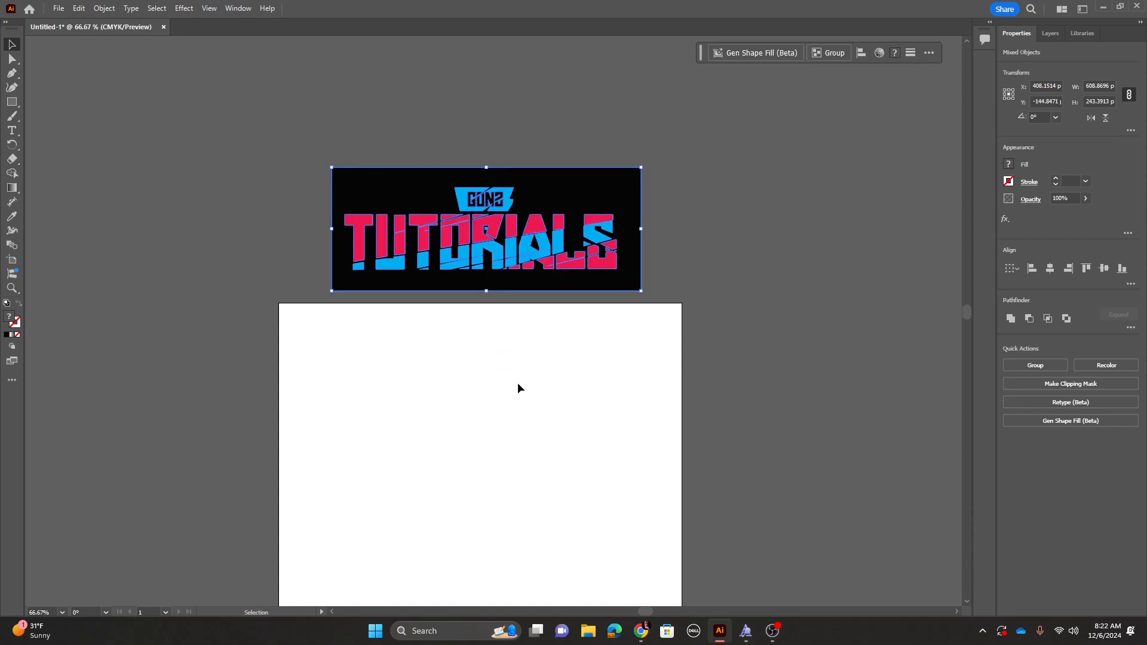
click(519, 400)
Add the point text TUTORIALS in the H74 Ocelot Piss Regular font on the empty artboard.
key(ctrl+plus)
key(ctrl+plus)
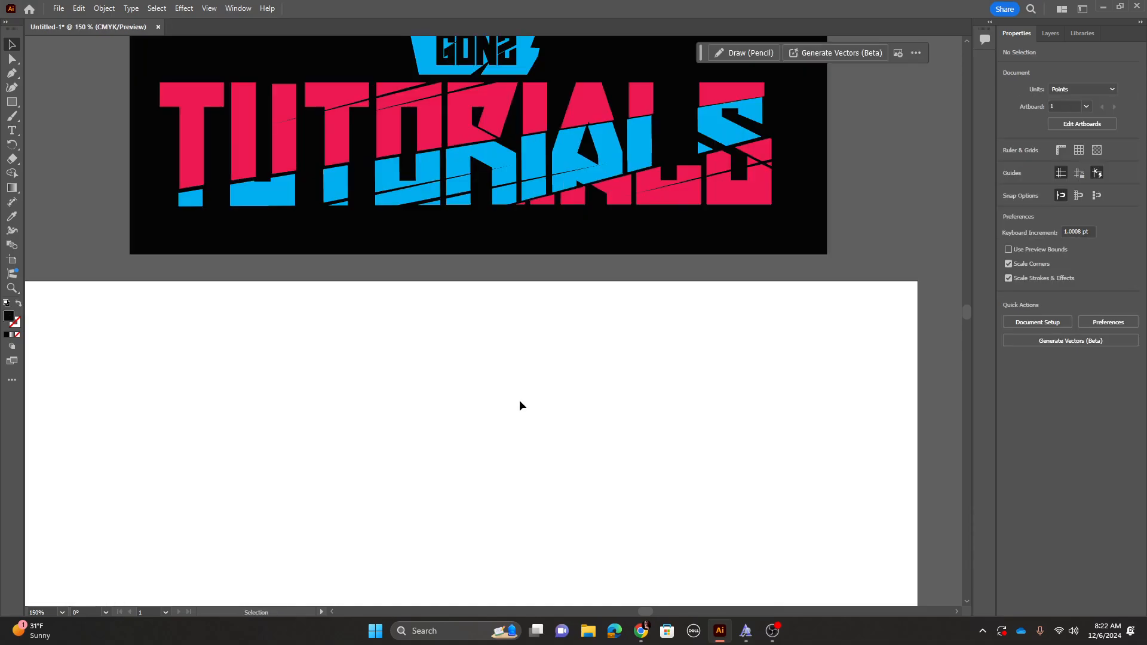
drag(400, 451, 398, 278)
drag(413, 413, 427, 289)
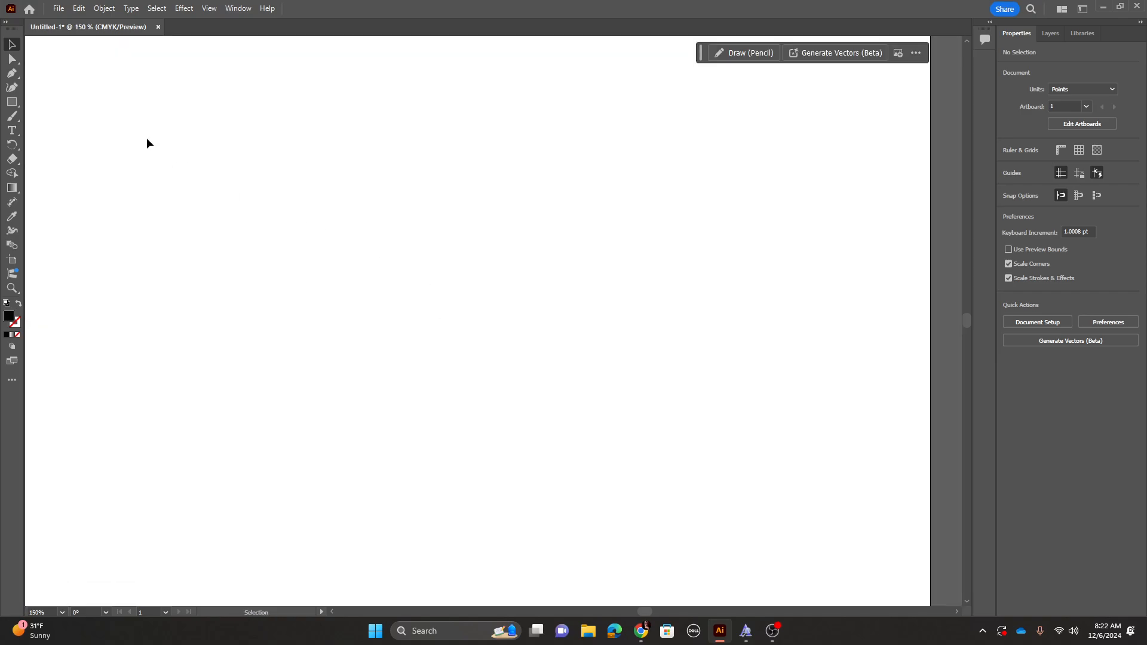
click(12, 130)
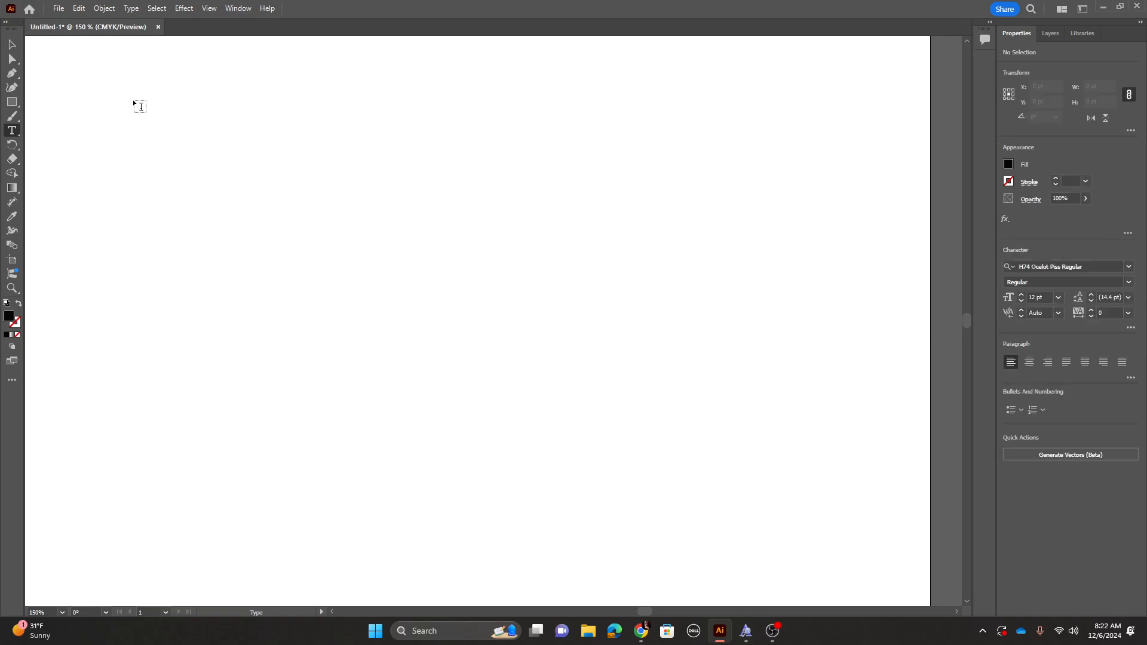
click(342, 289)
text(TUTORIALS)
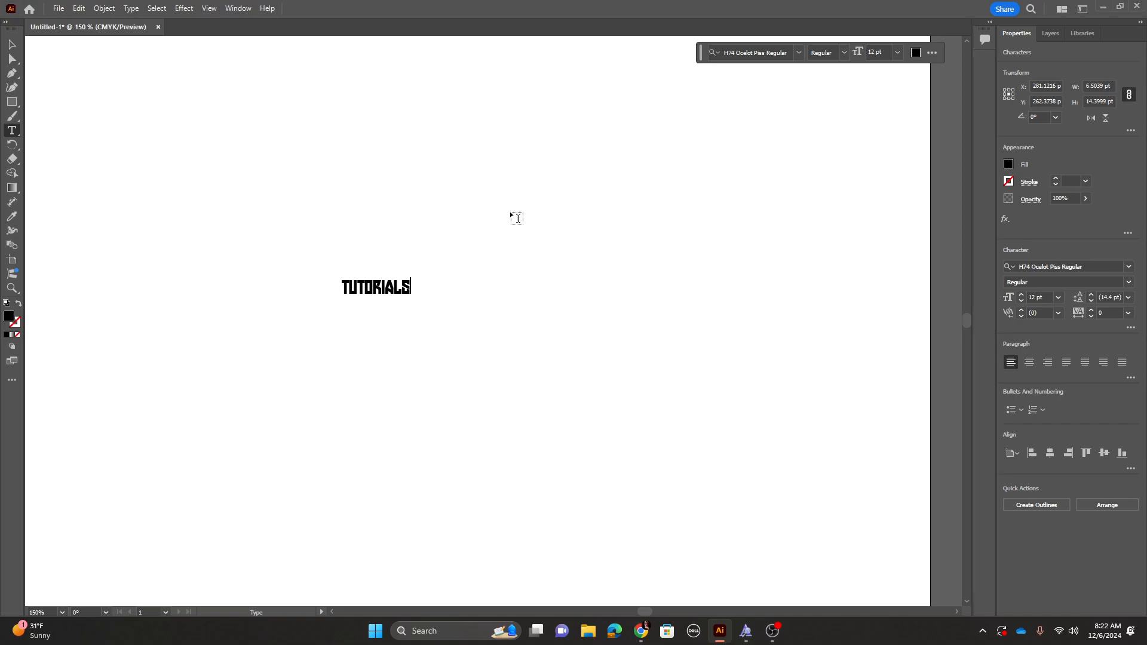
click(12, 45)
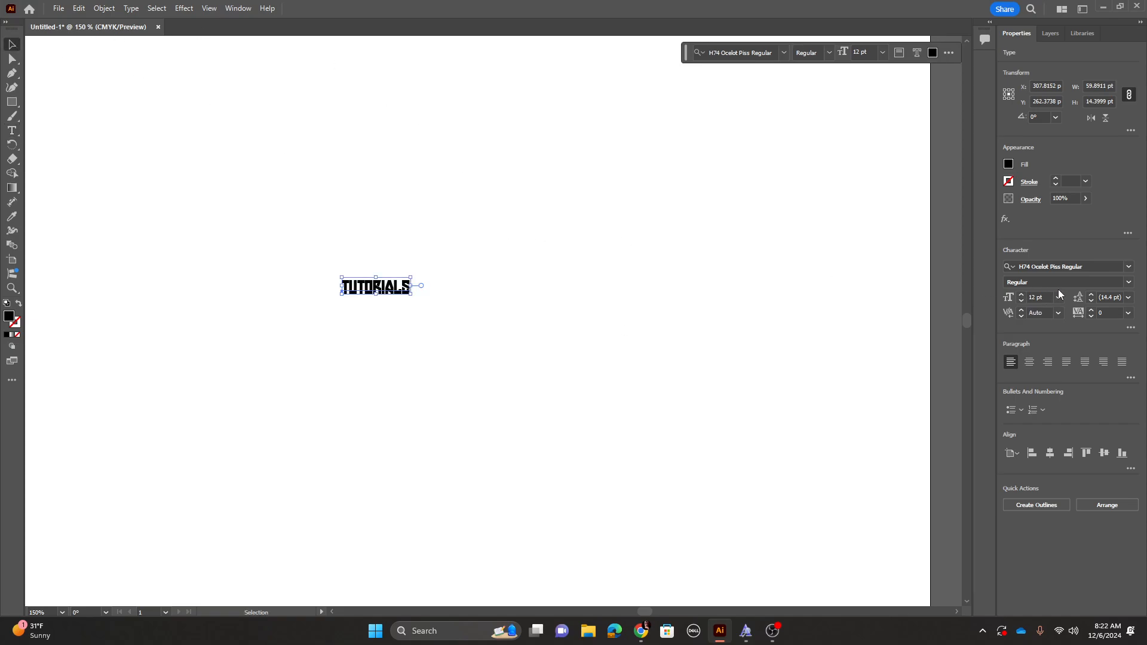
Enlarge the TUTORIALS text and set its font size to 150 pt.
drag(414, 276, 766, 143)
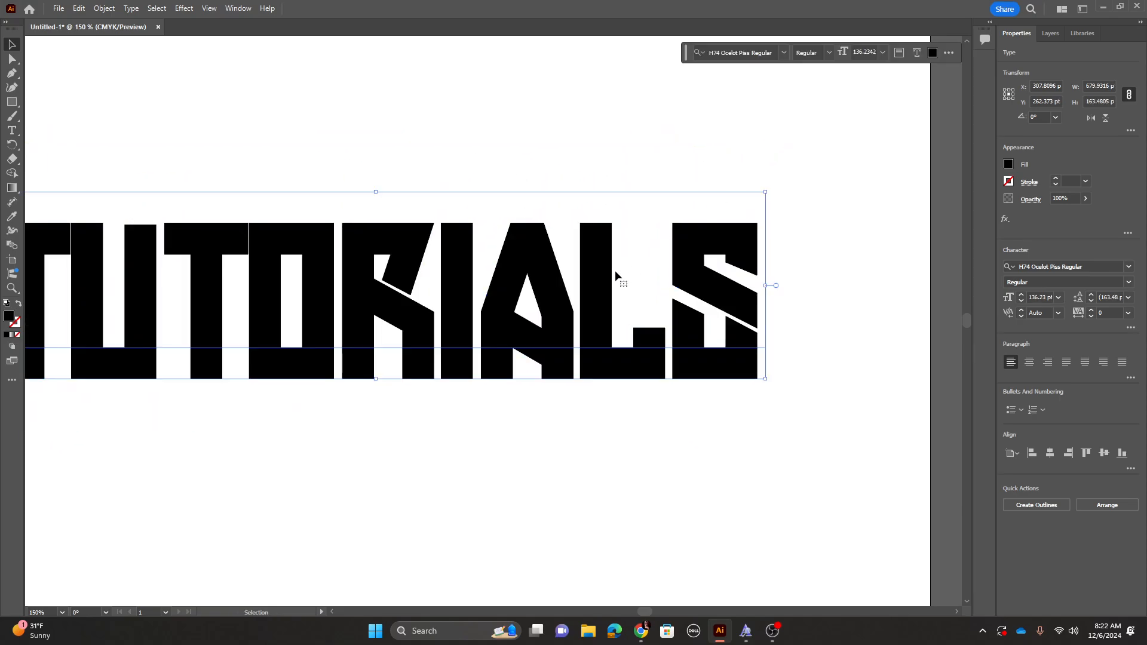
drag(615, 274, 729, 294)
click(1061, 298)
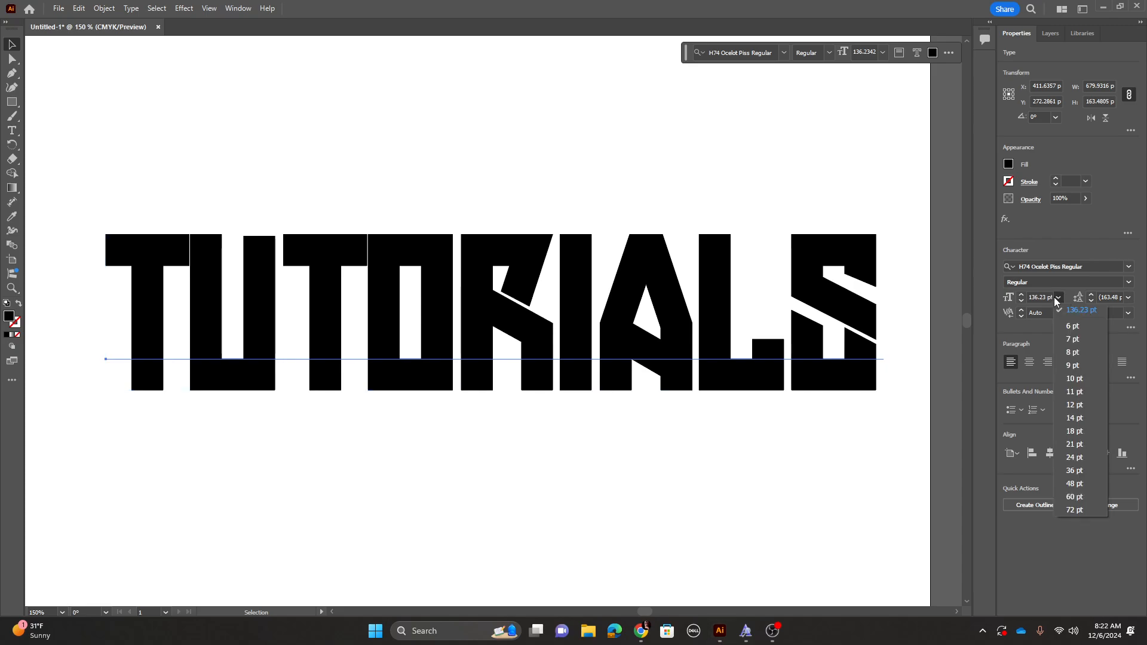
click(1050, 296)
drag(1048, 297, 1012, 303)
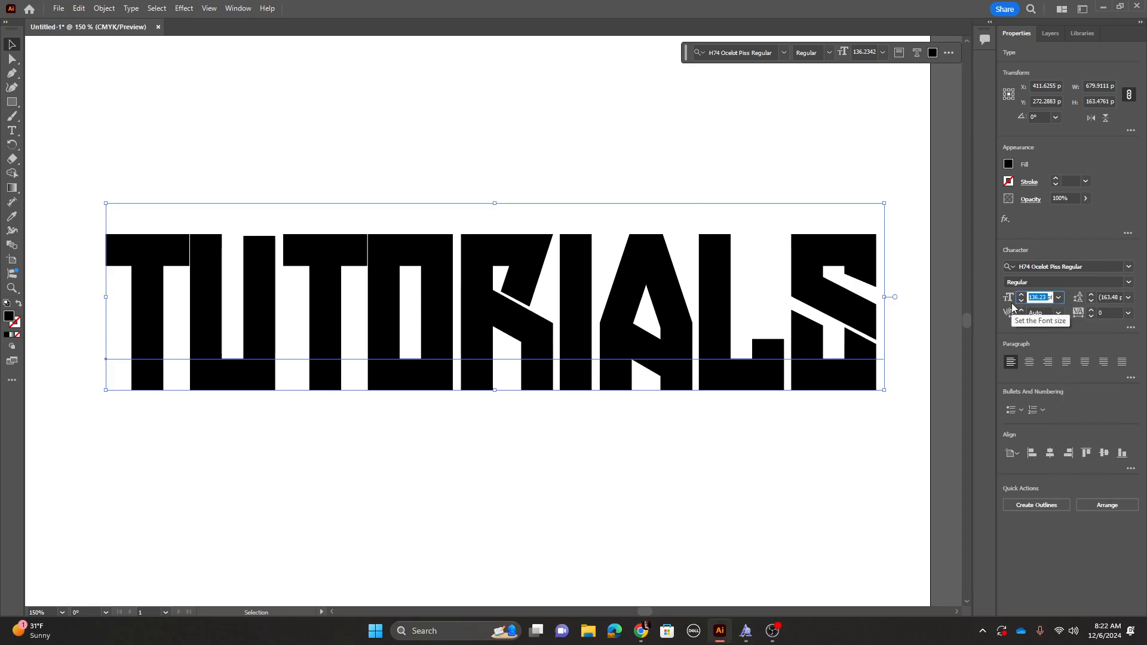
key(BackSpace)
key(Return)
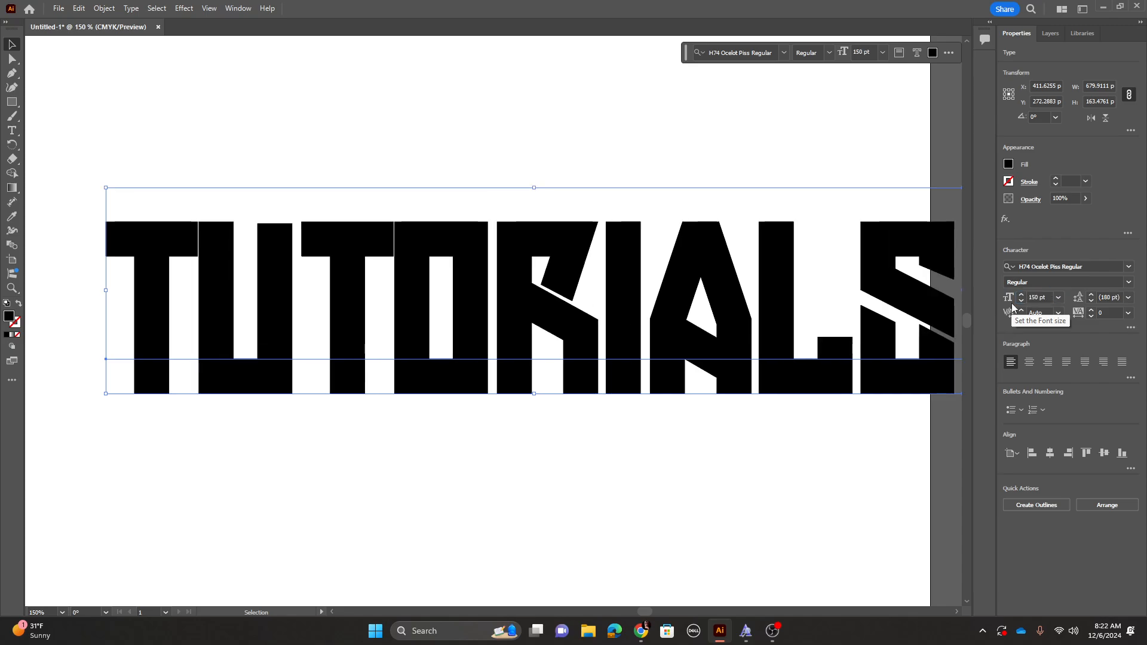
Move the enlarged TUTORIALS text so the whole word fits centred across the artboard's width.
click(488, 128)
key(ctrl+minus)
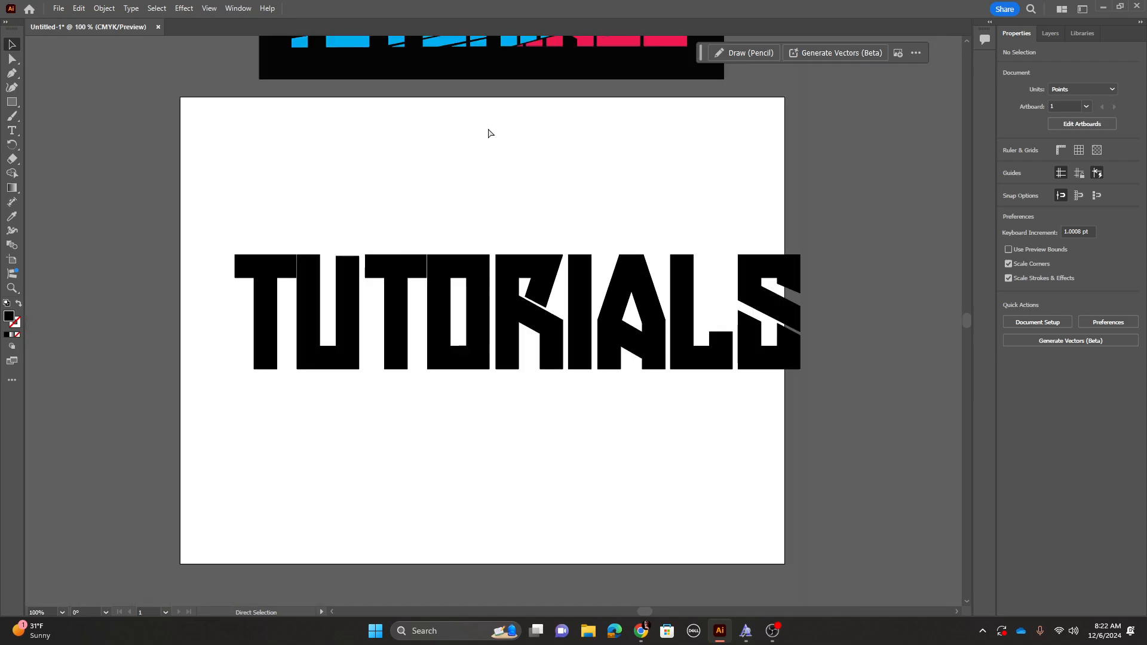
drag(525, 339, 483, 371)
drag(503, 319, 508, 320)
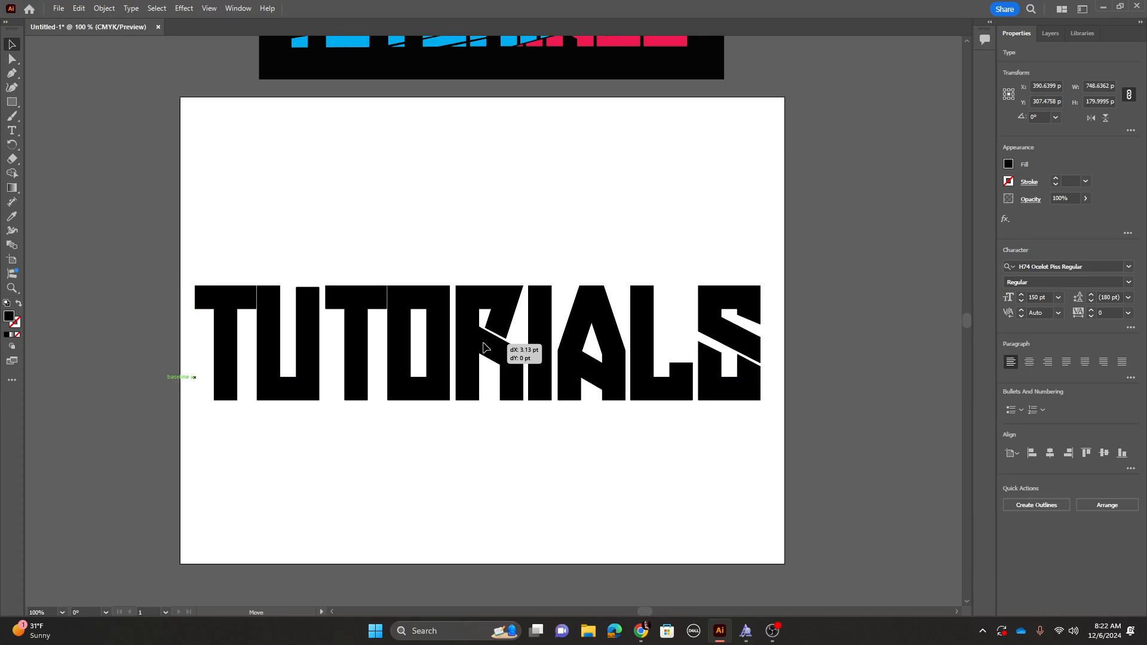
click(508, 245)
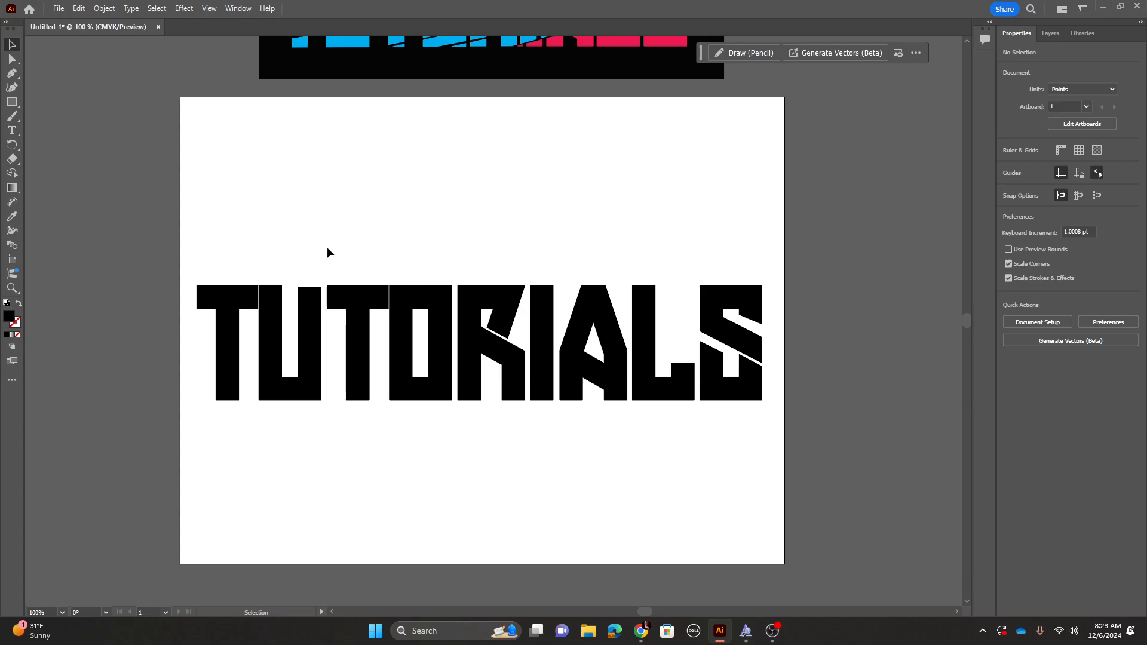
Examine the gaps between the individual letters along the whole TUTORIALS word.
key(ctrl+equal)
key(ctrl+equal)
key(ctrl+equal)
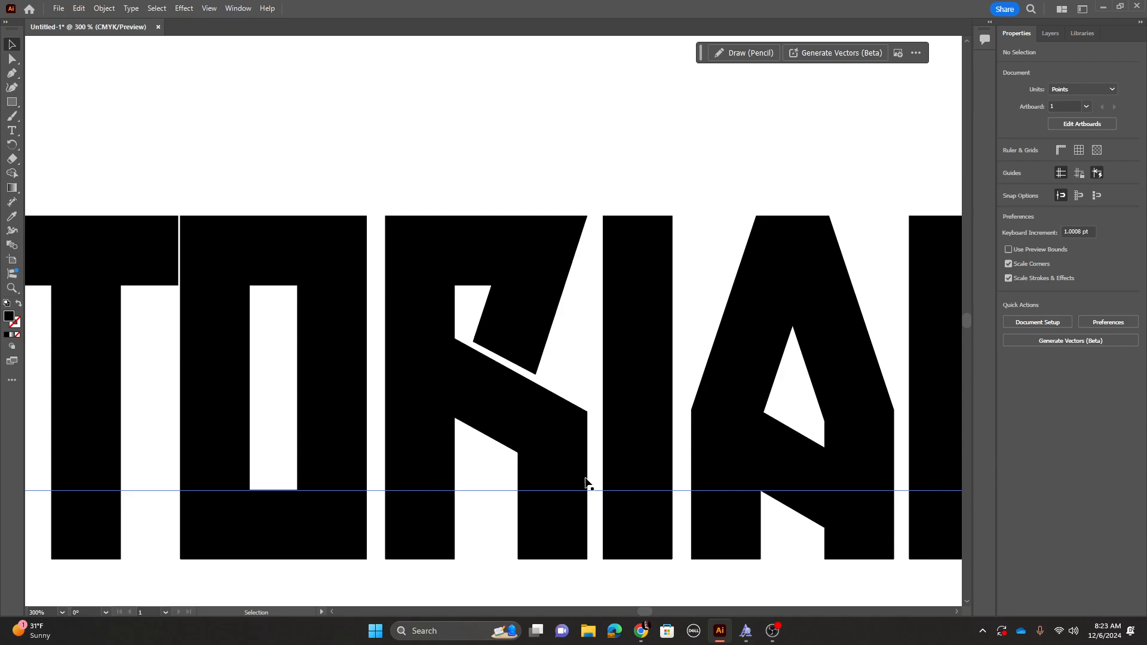
drag(671, 470, 391, 440)
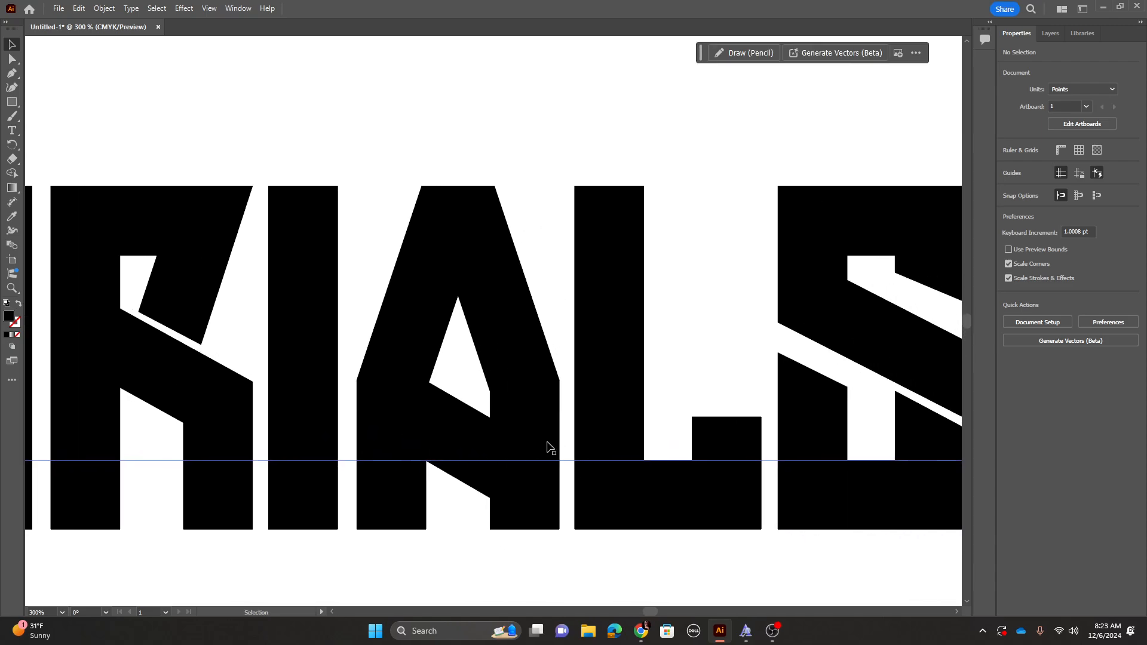
drag(551, 441, 695, 430)
drag(382, 417, 594, 403)
drag(299, 401, 512, 410)
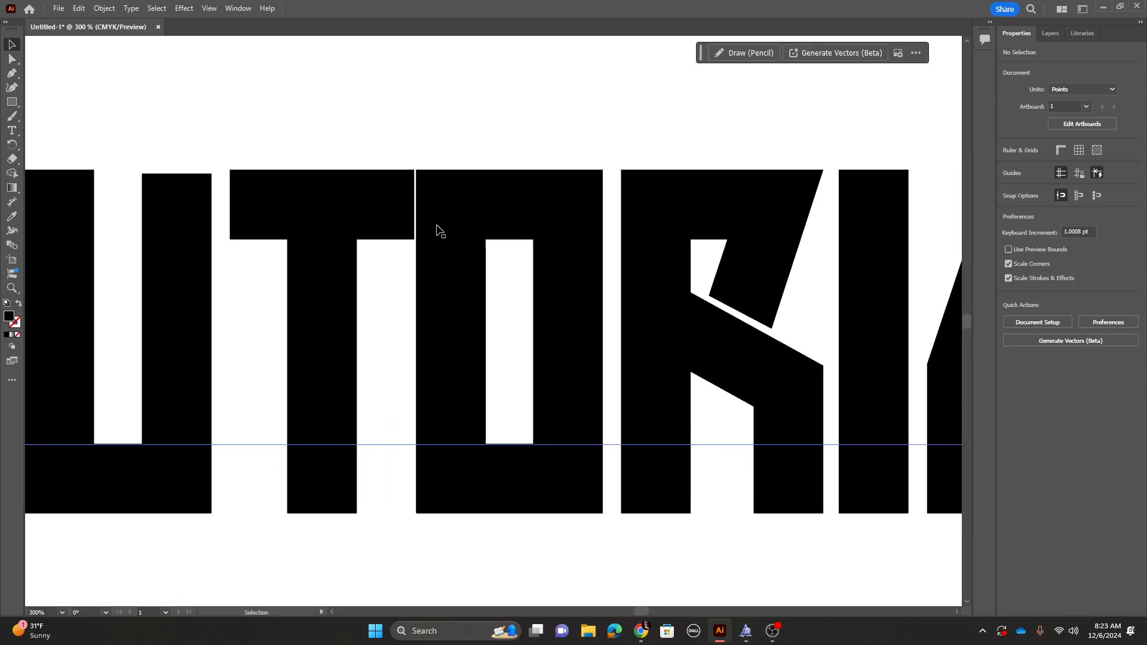
drag(328, 266, 663, 287)
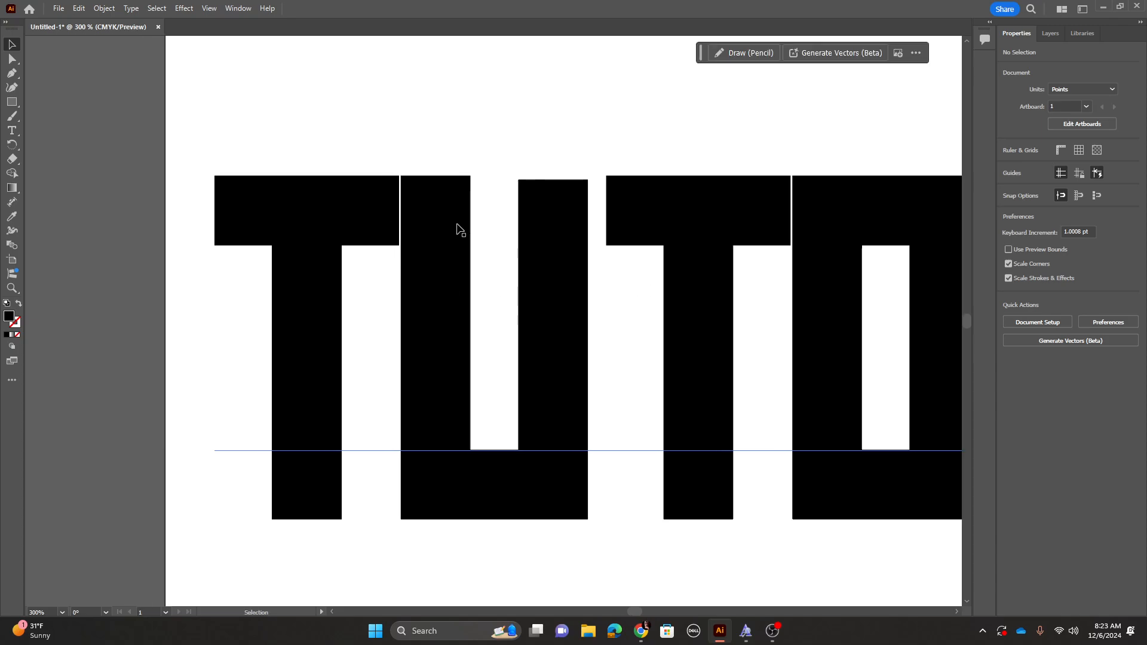
Widen the gap between the first T and the U by setting their kerning to 60.
click(401, 295)
double_click(400, 239)
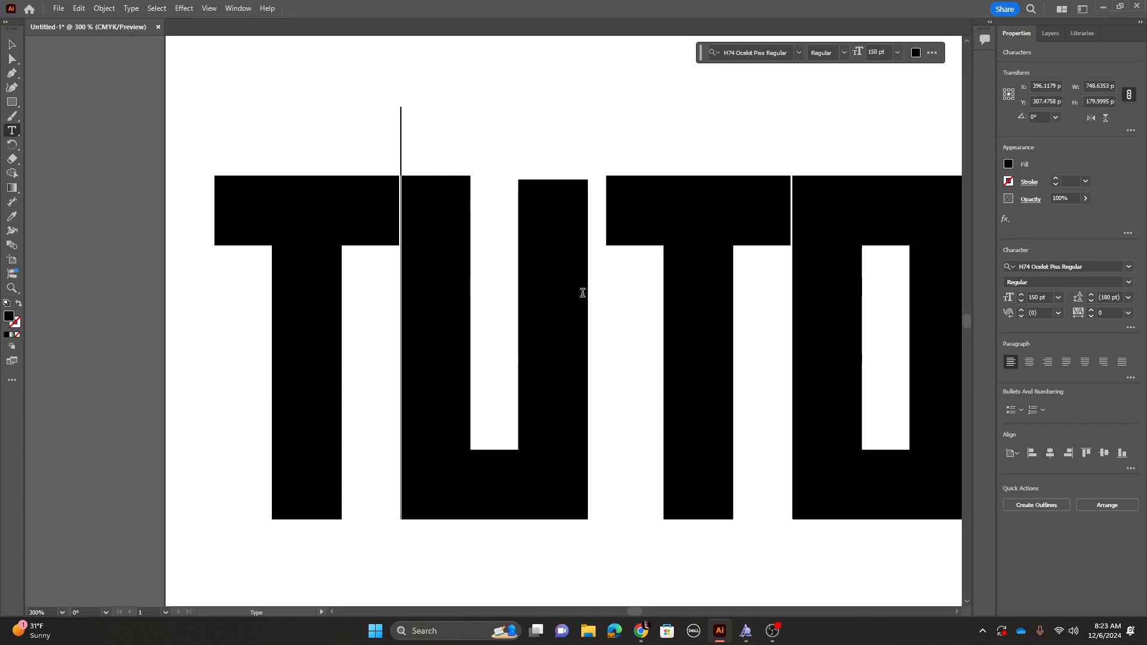
click(1058, 313)
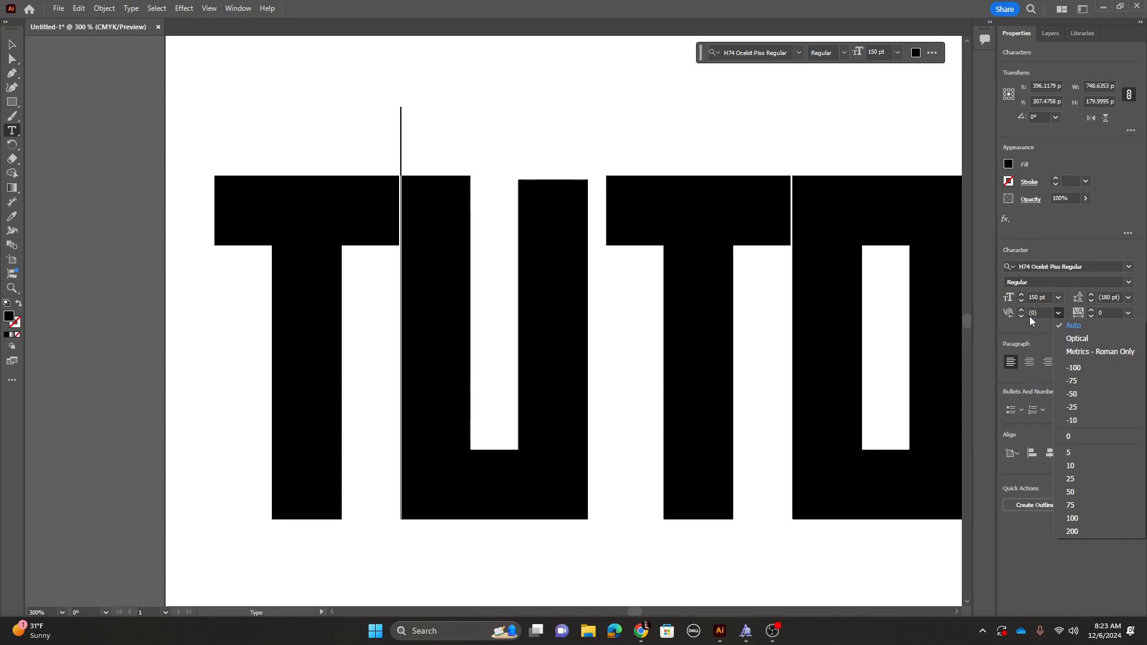
click(1091, 247)
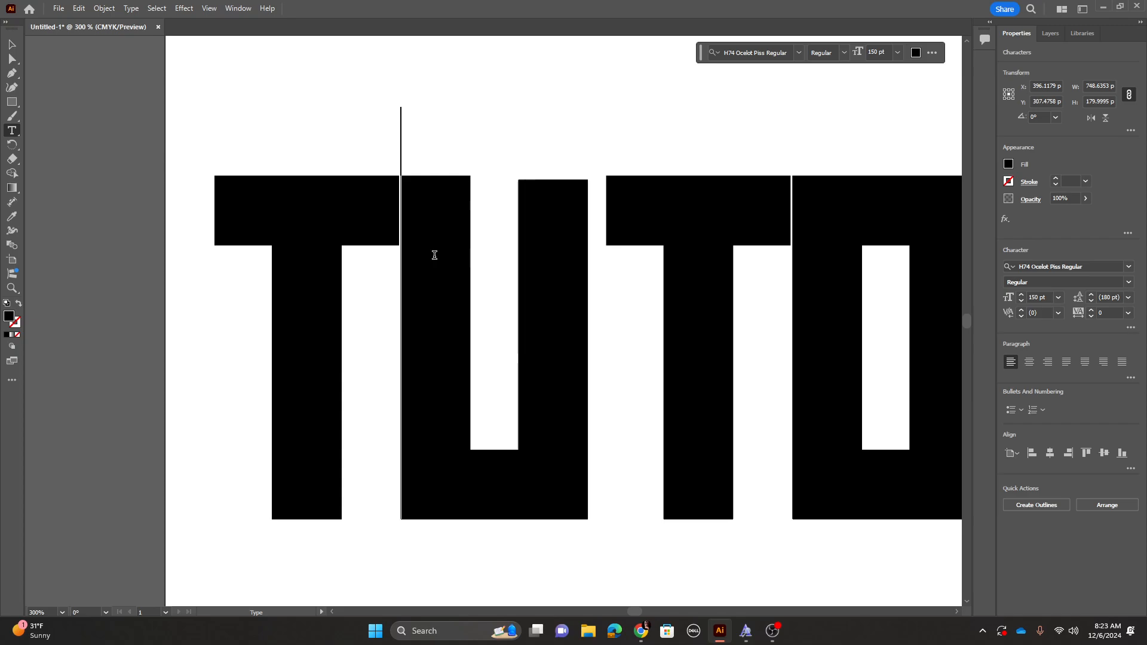
key(alt)
key(alt+Right)
key(alt+Right)
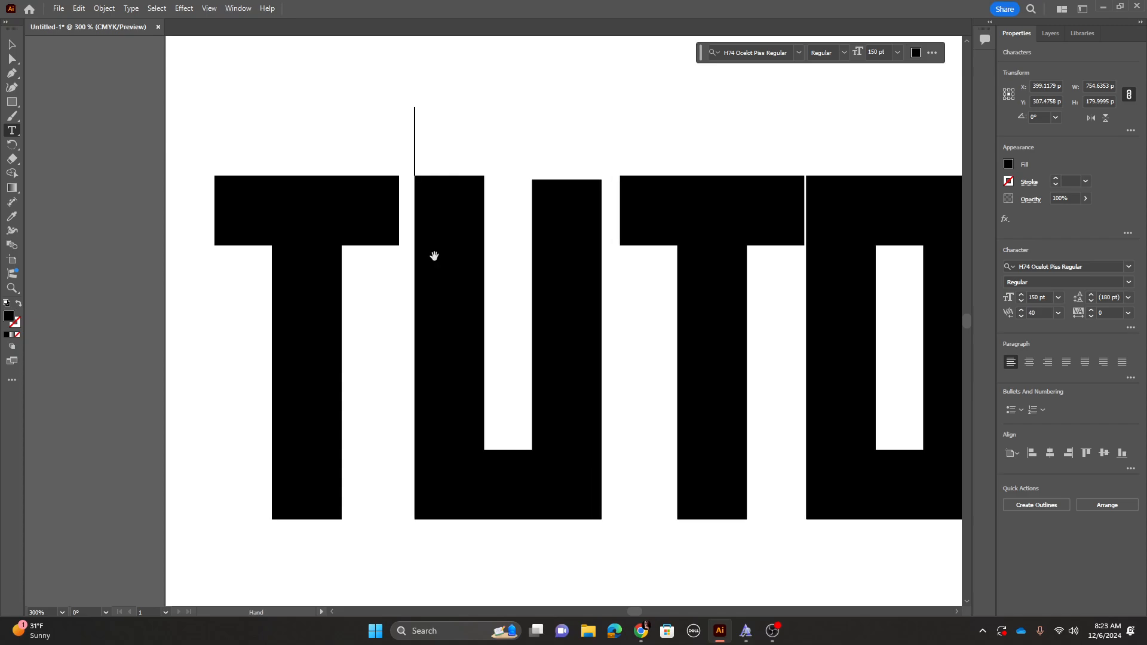
key(alt+Right)
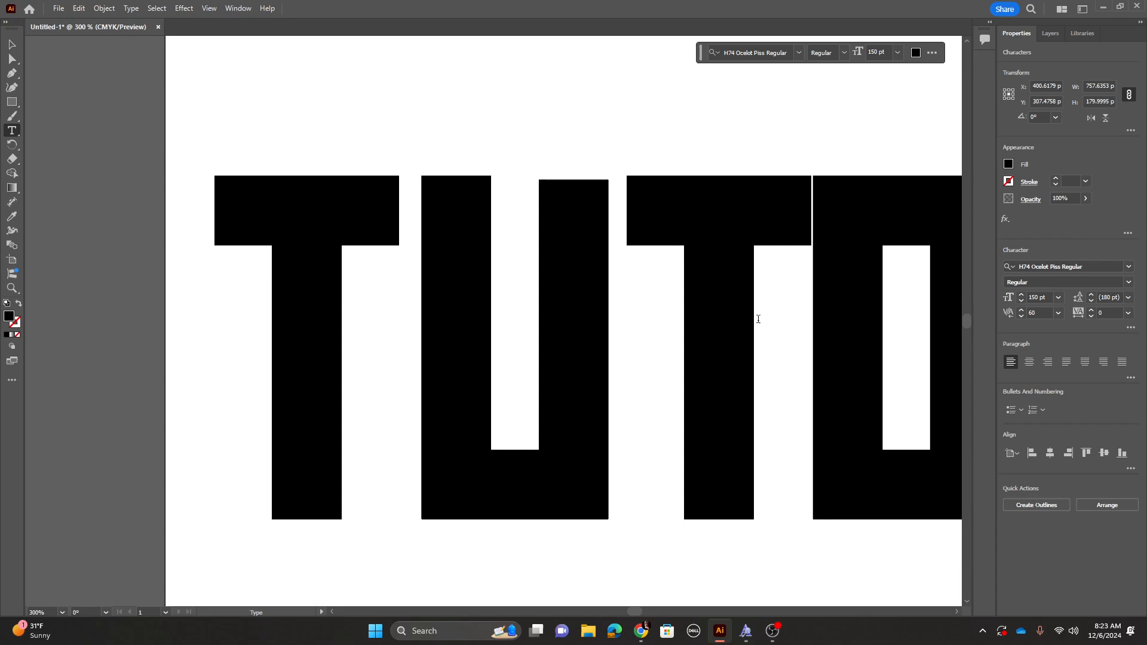
Set the kerning between the second T and the O to 60 and finish editing the text.
click(803, 314)
key(alt+Right)
key(alt+Right)
key(alt+Right)
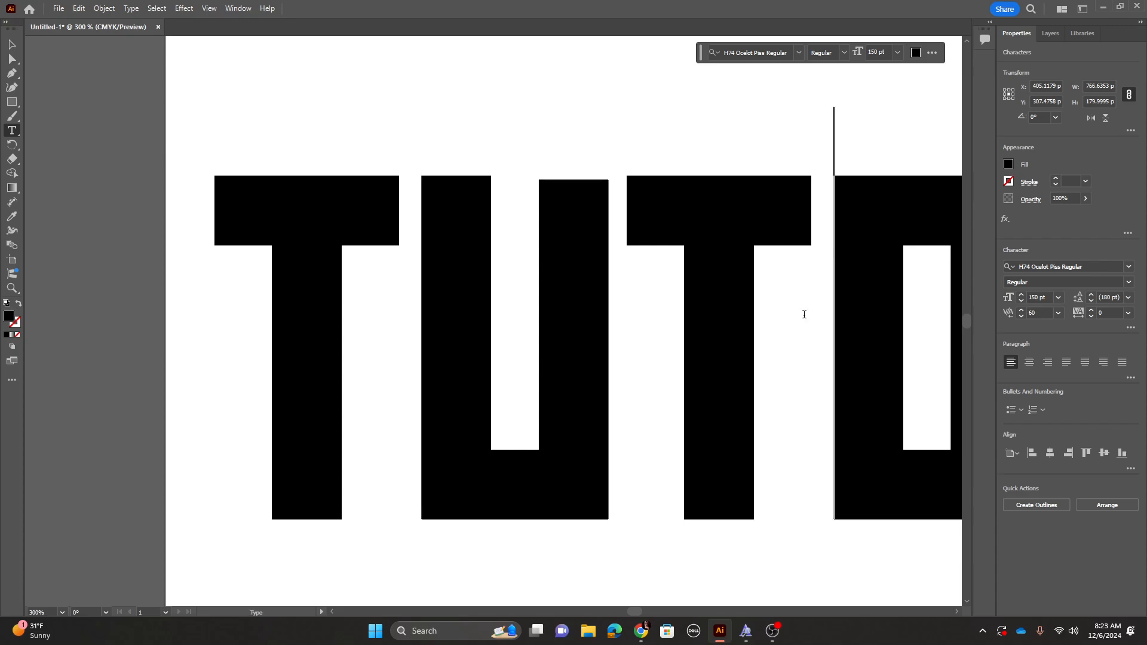
key(Escape)
click(447, 96)
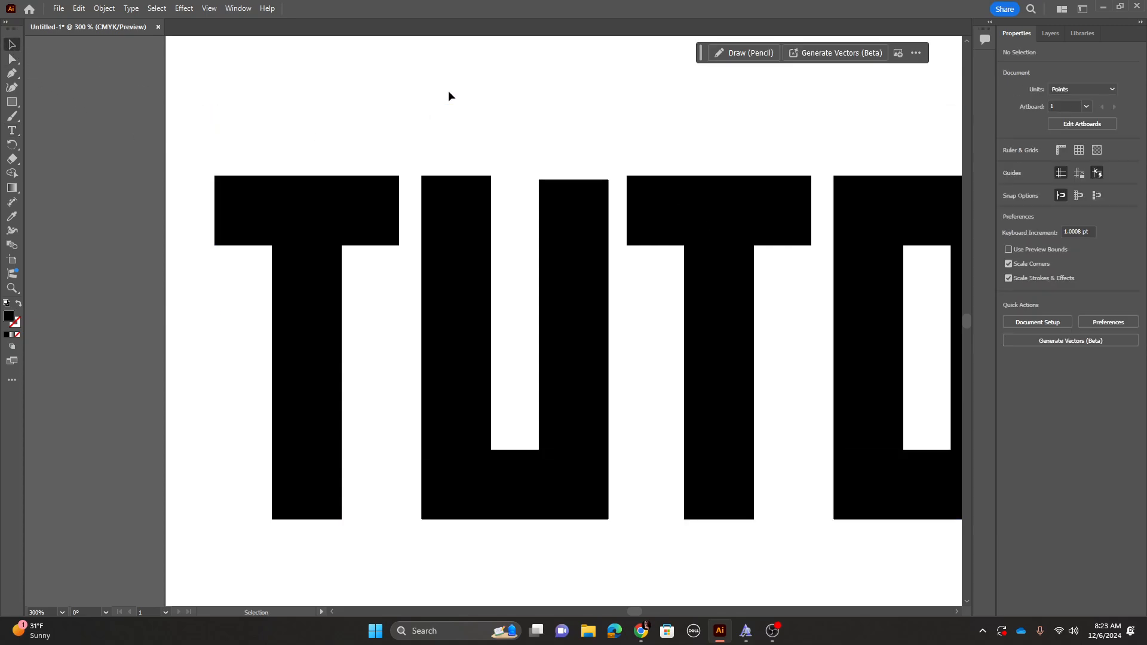
Reduce the TUTORIALS text's font size to 120 pt.
key(ctrl+minus)
key(ctrl+minus)
key(ctrl+minus)
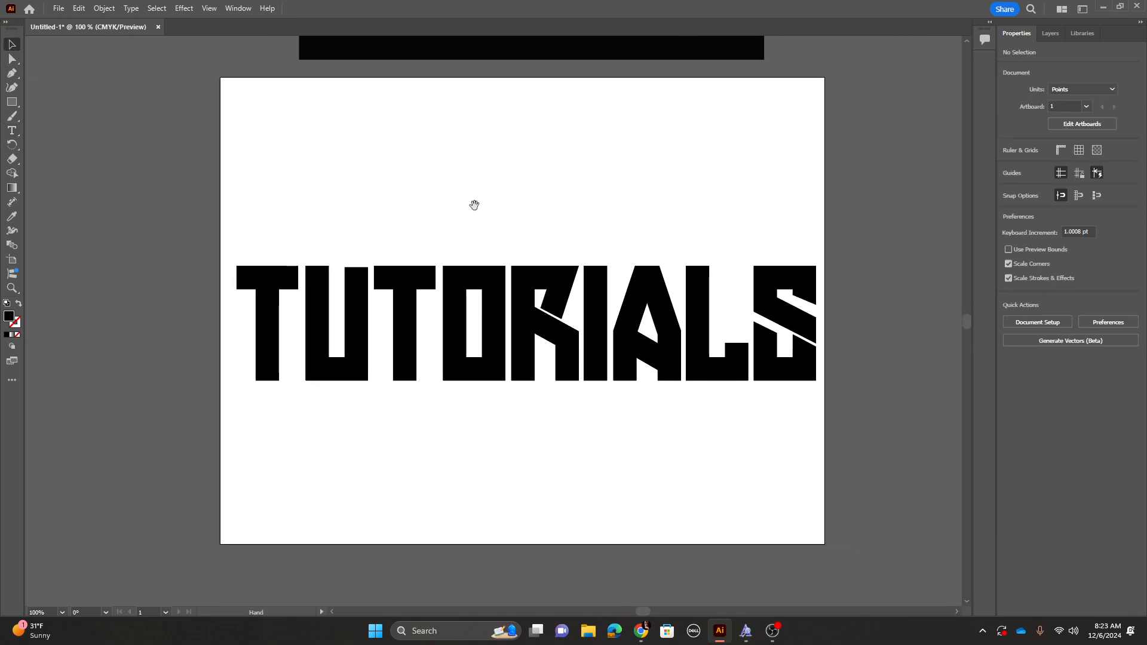
drag(751, 350, 748, 347)
click(1045, 297)
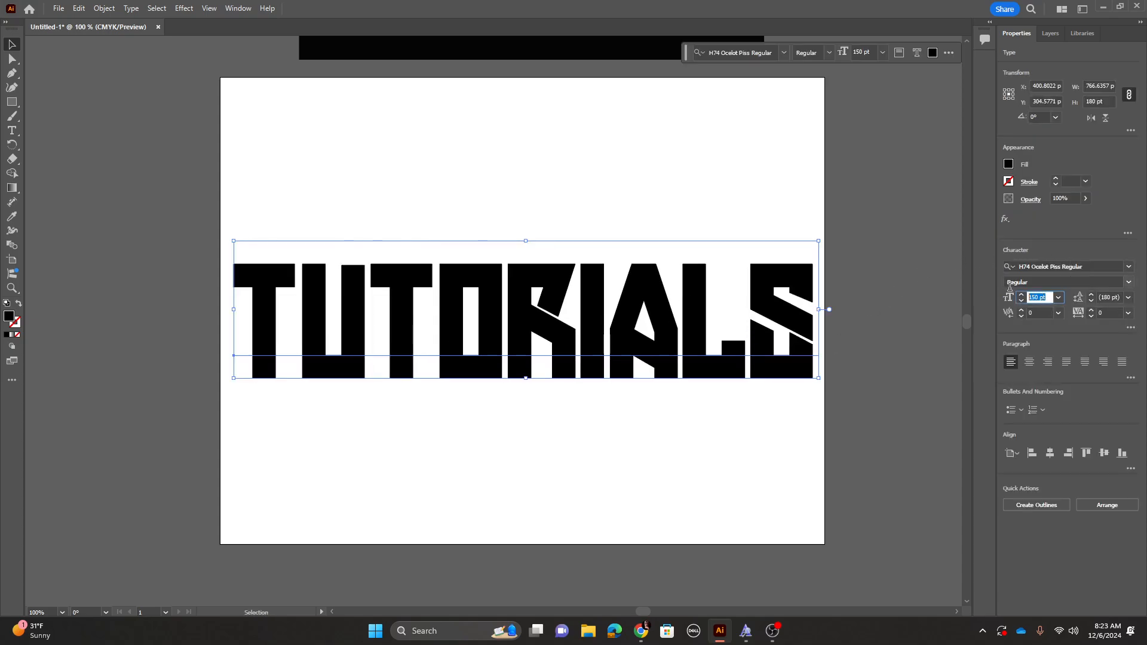
text(120)
key(Return)
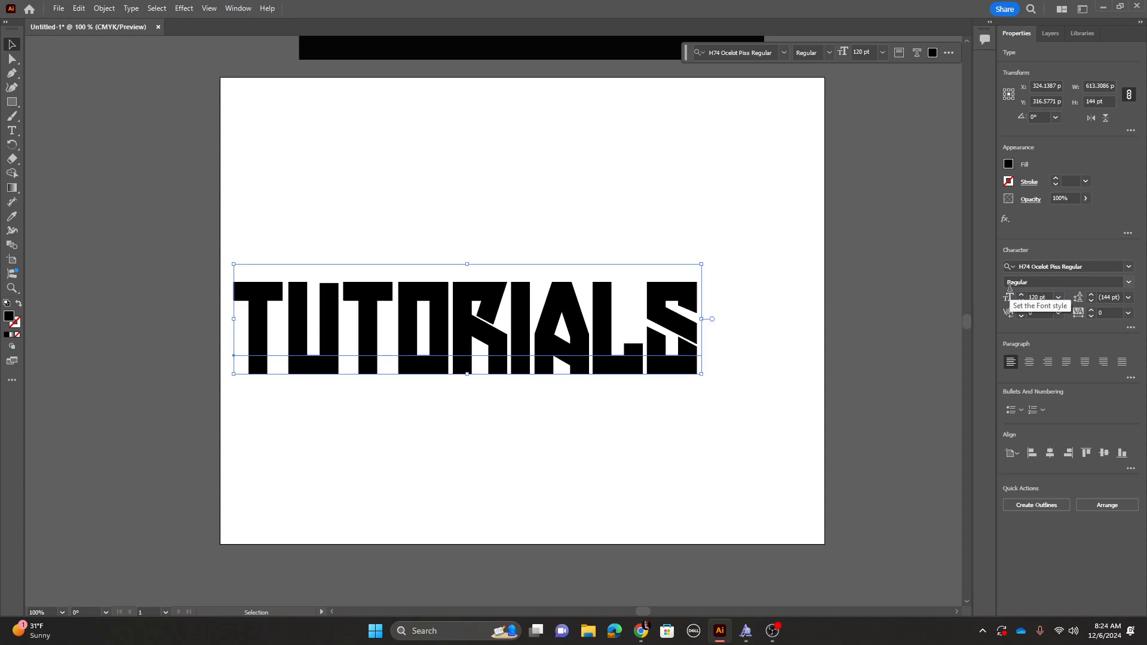
Move the resized TUTORIALS text to the middle of the artboard, slightly below its centre.
click(488, 251)
drag(475, 315, 531, 311)
click(540, 206)
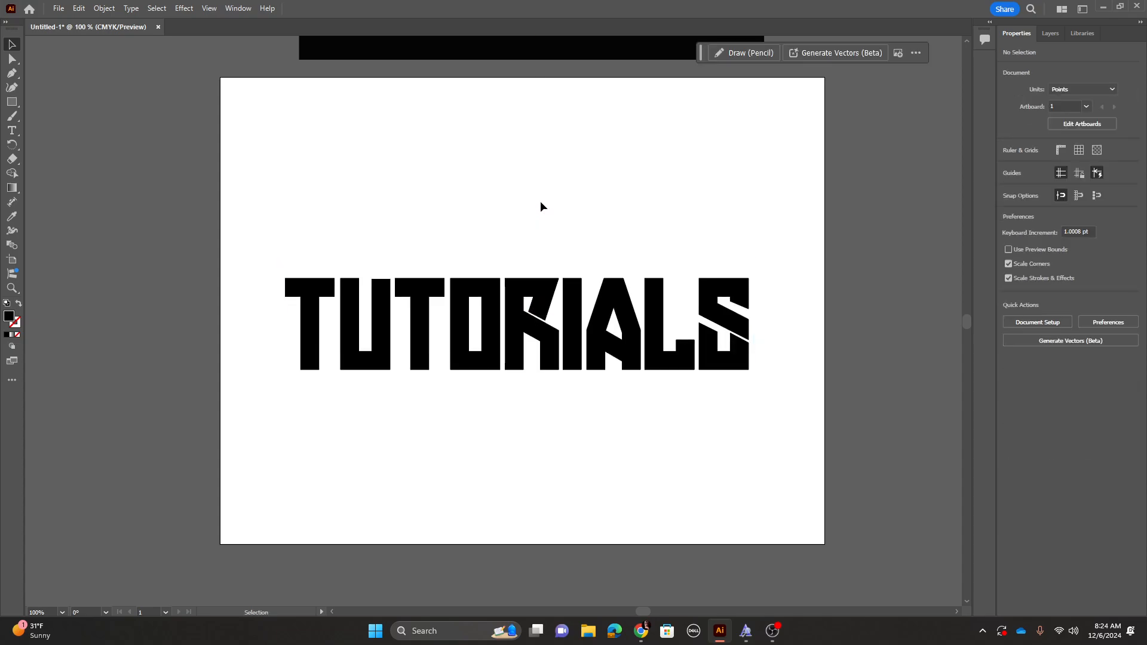
drag(523, 299, 515, 317)
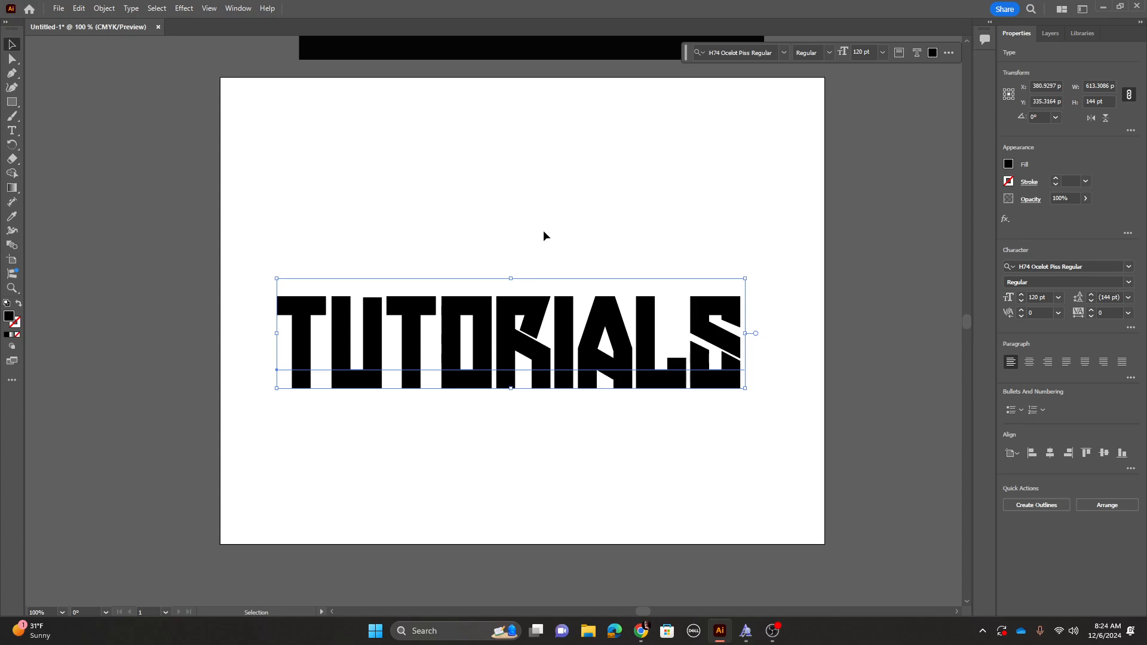
Expand the text's object and fill into vector outlines and nudge the outlined word slightly up.
click(97, 9)
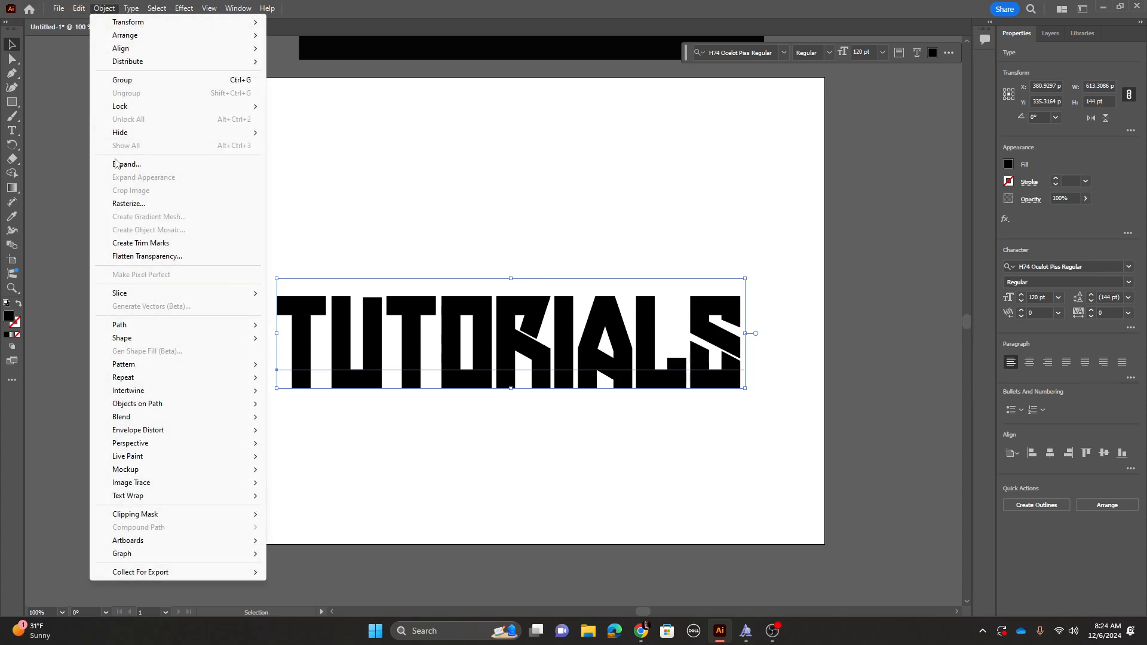
click(126, 163)
click(543, 382)
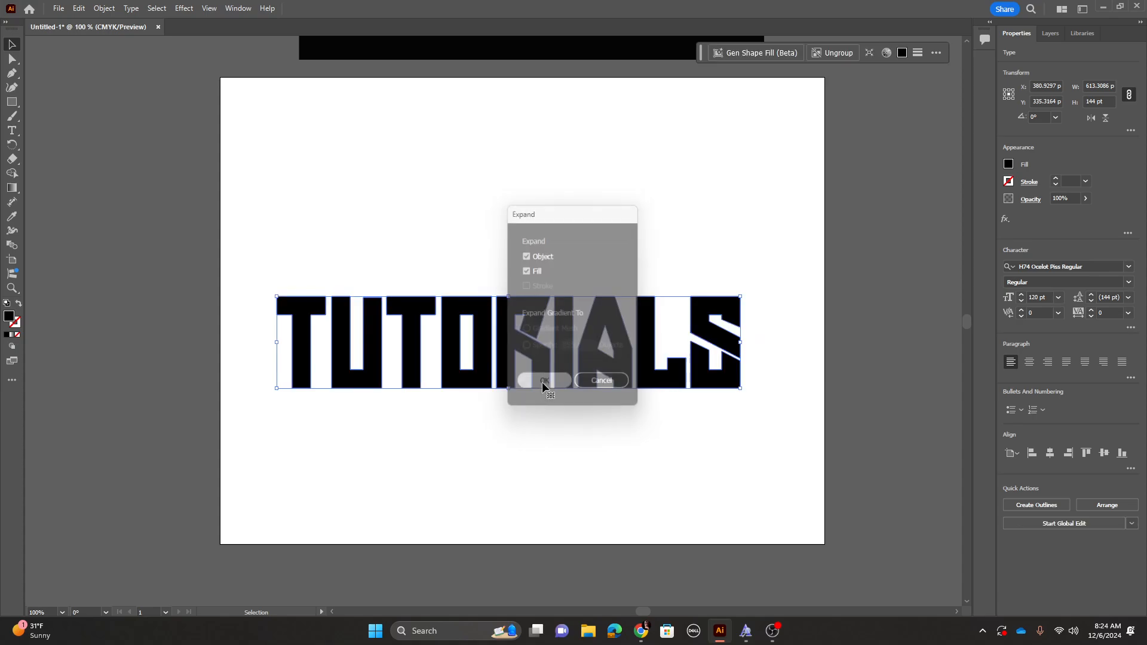
mouse_move(475, 346)
mouse_down()
mouse_move(487, 288)
mouse_move(497, 306)
mouse_move(476, 342)
mouse_move(481, 333)
mouse_up()
click(497, 221)
Draw a closed five-point Pen shape across the lower half of TUTORIALS, narrowing from the first T to past the S.
drag(493, 181, 495, 440)
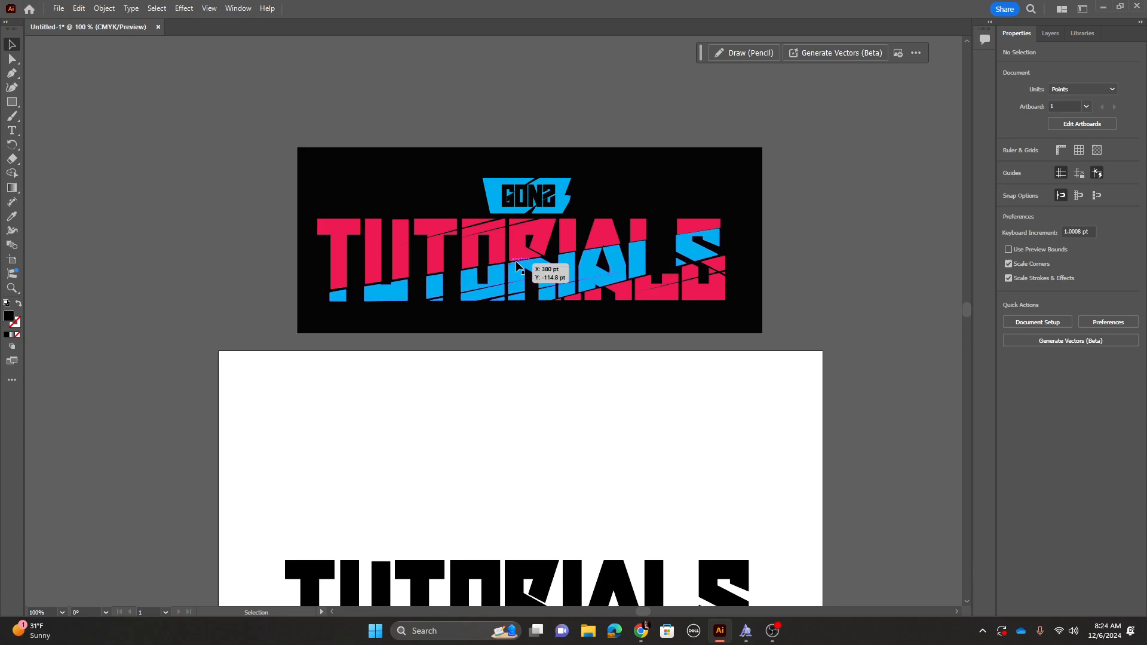
scroll(466, 388, down, 3)
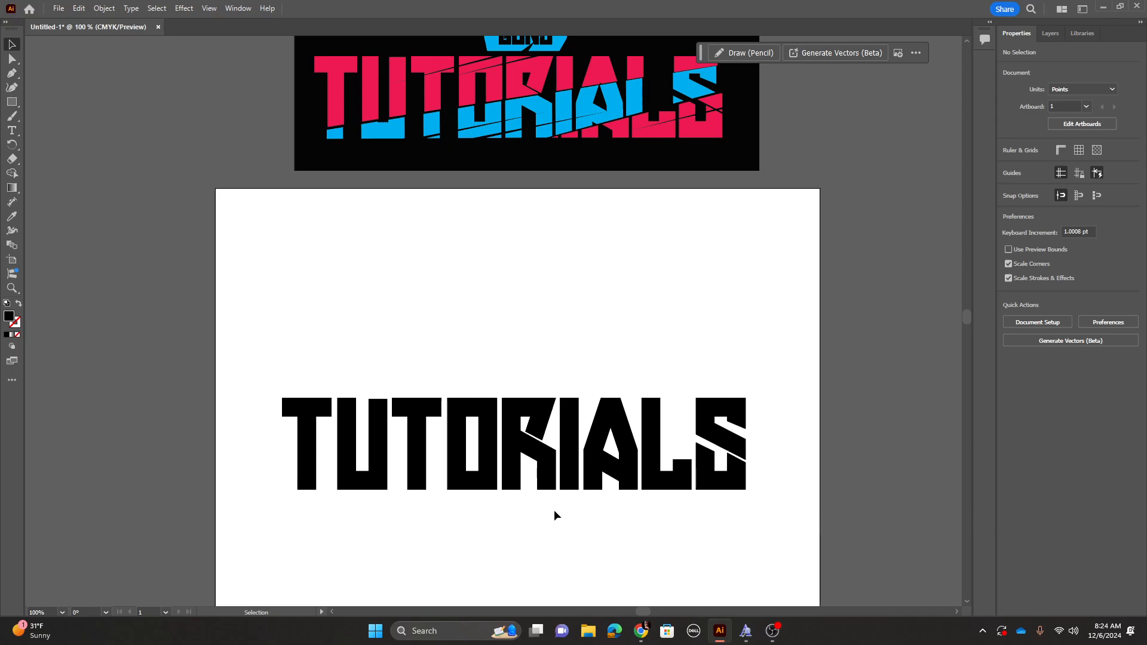
key(ctrl+plus)
drag(521, 493, 546, 364)
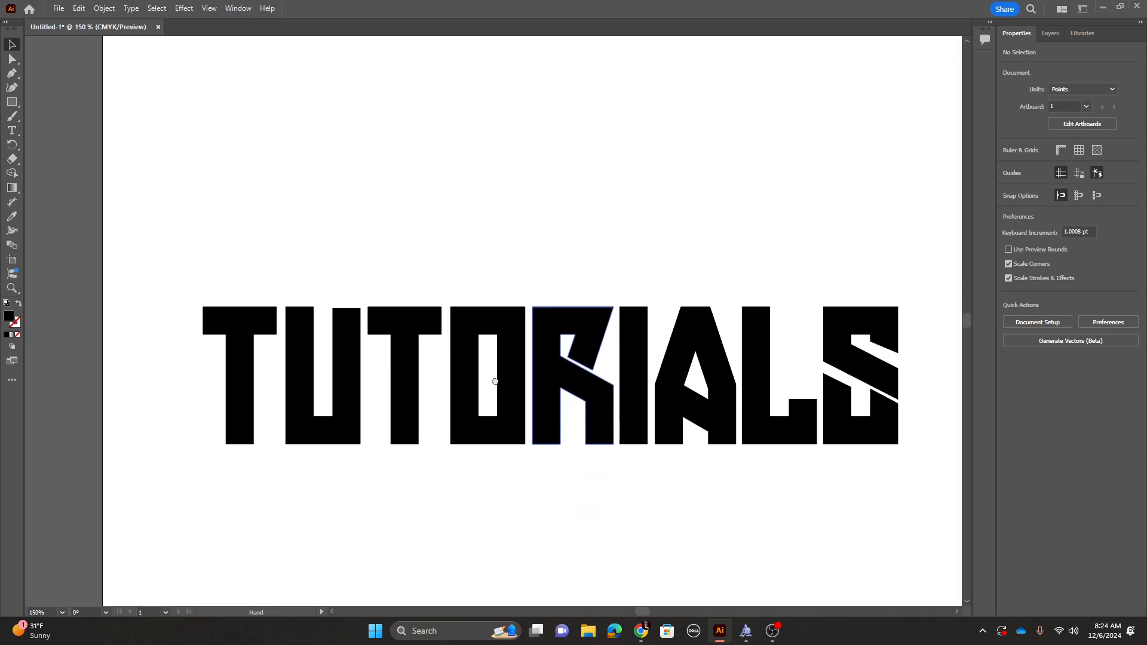
click(11, 76)
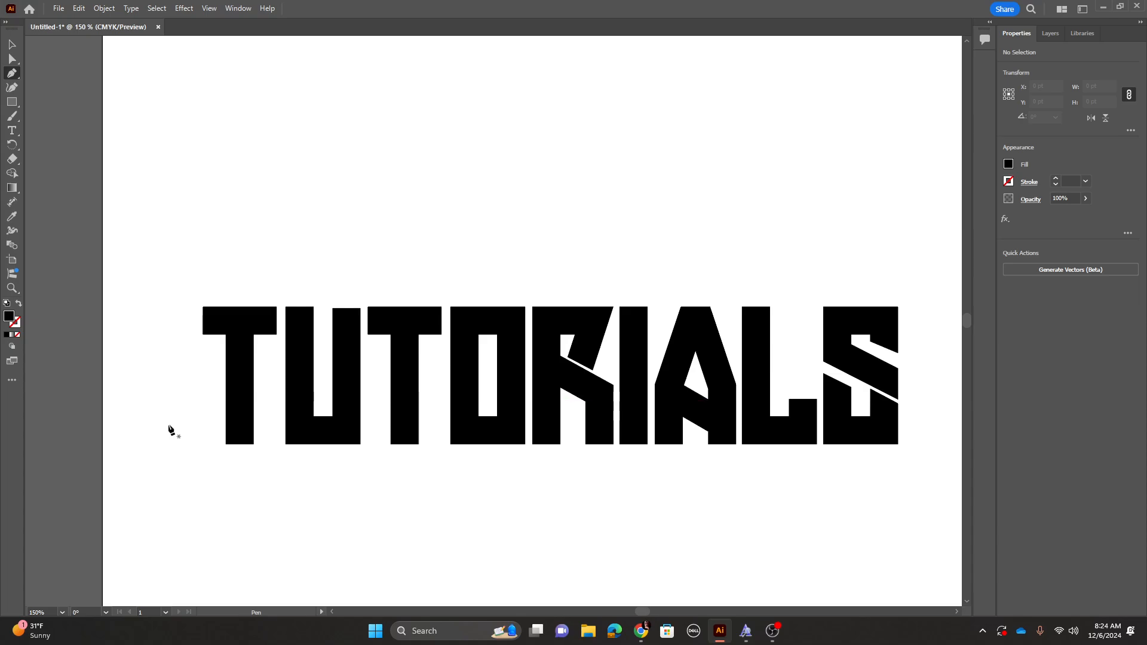
click(158, 406)
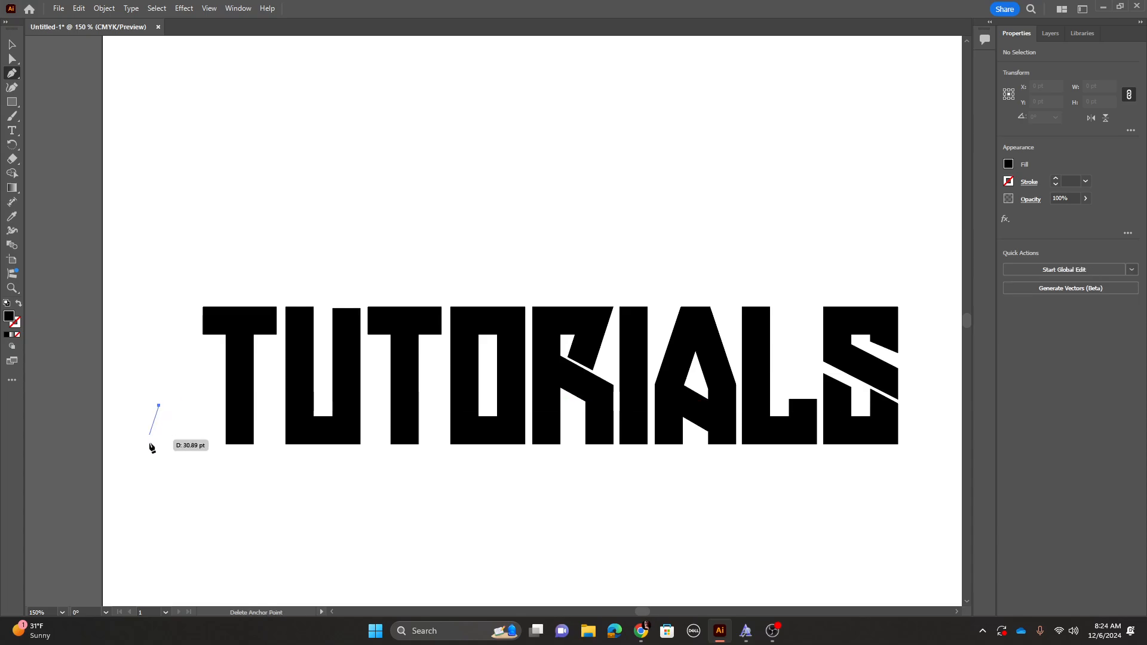
click(159, 444)
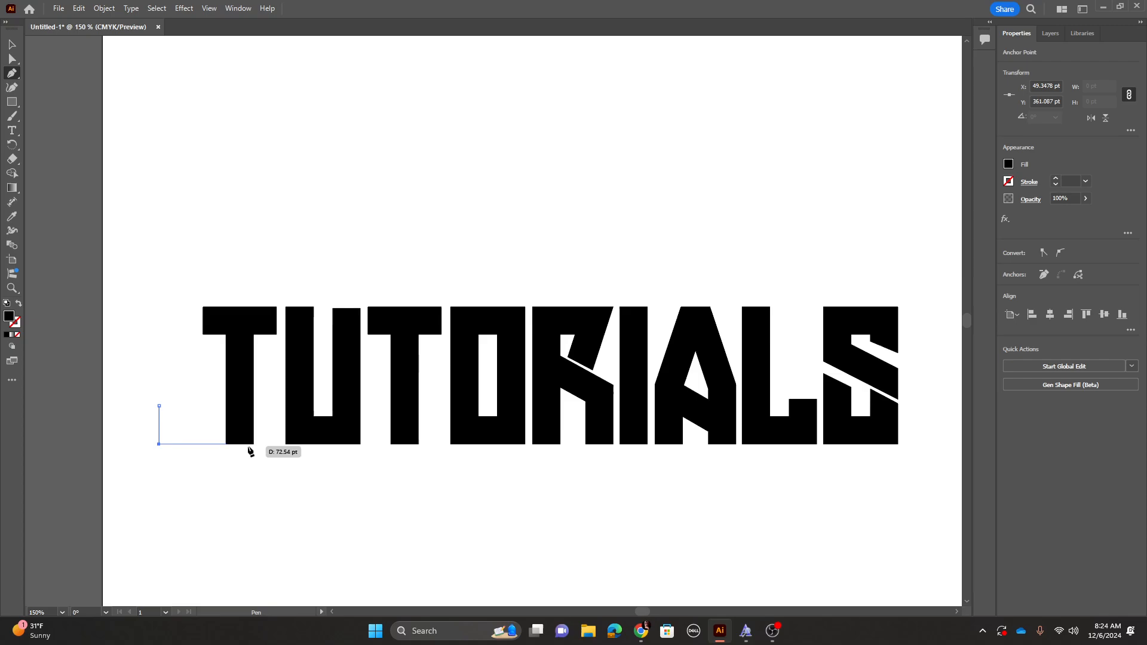
click(388, 467)
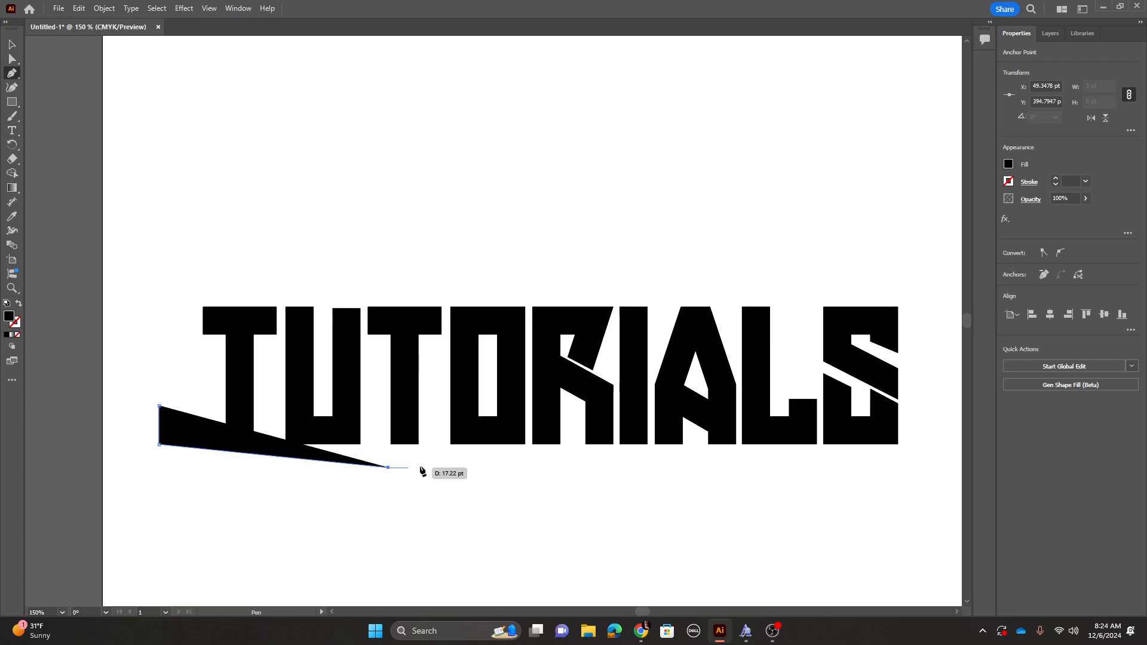
click(928, 360)
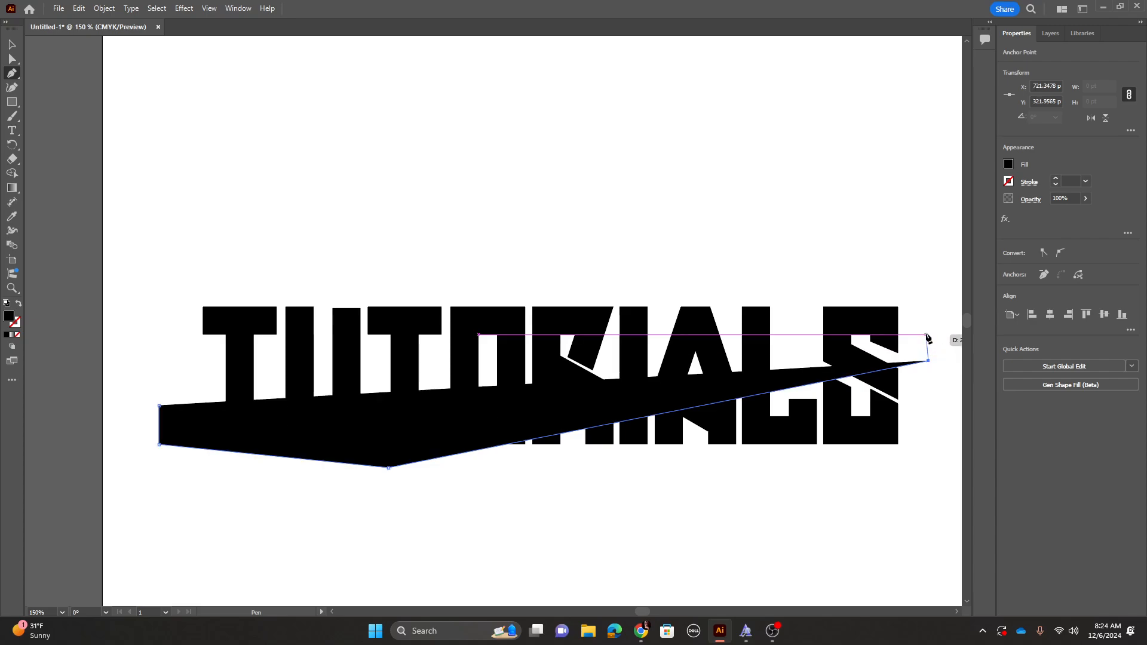
click(913, 343)
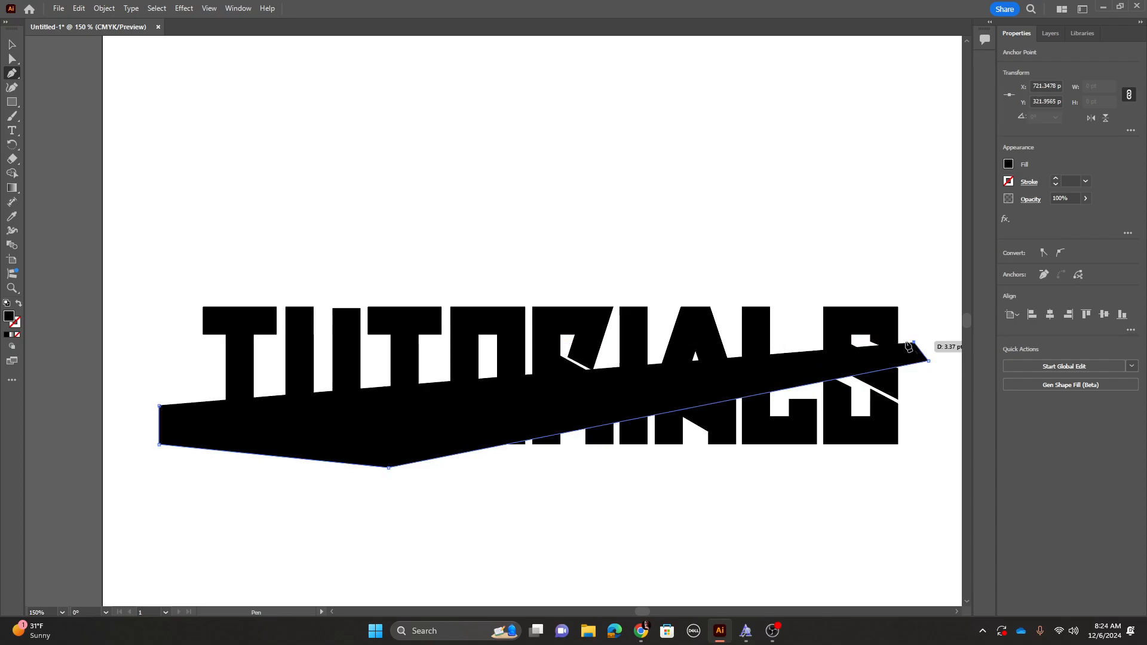
click(159, 406)
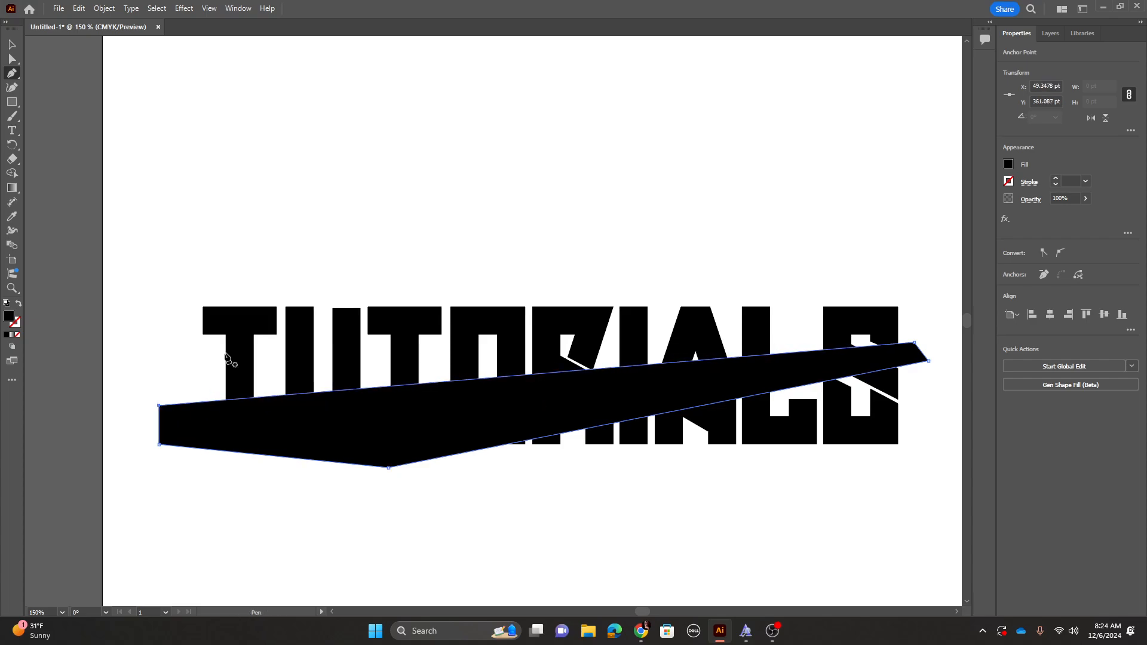
click(12, 45)
click(474, 171)
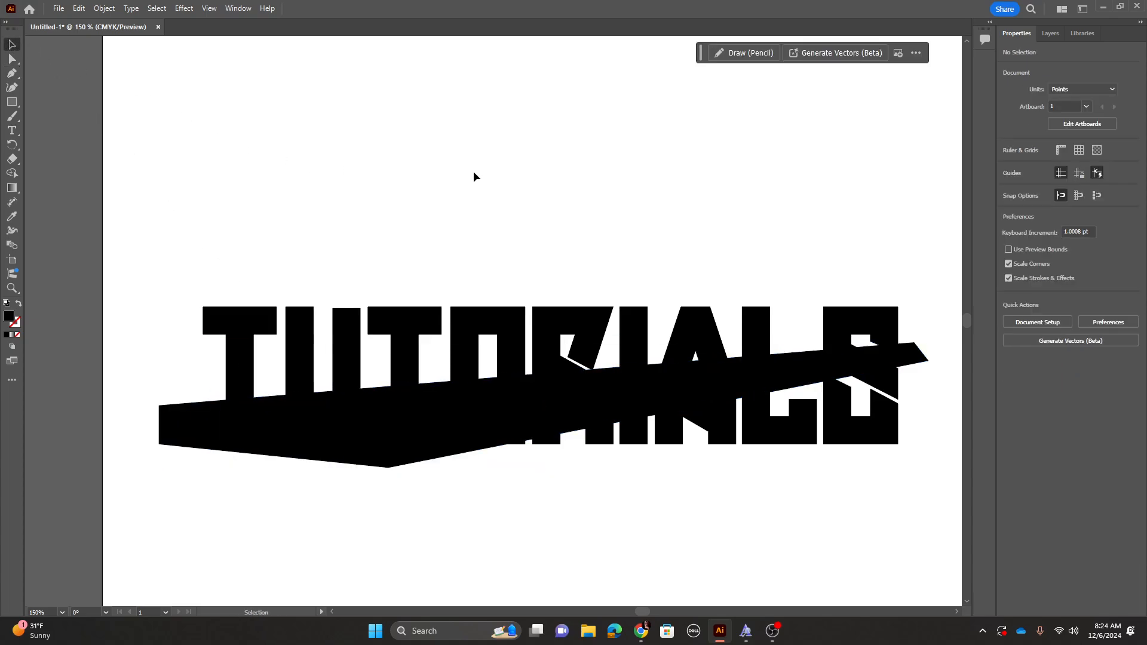
Reshape the slicing shape by moving its lowest anchor point below the O–R gap and lowering its upper-left anchor point.
click(11, 59)
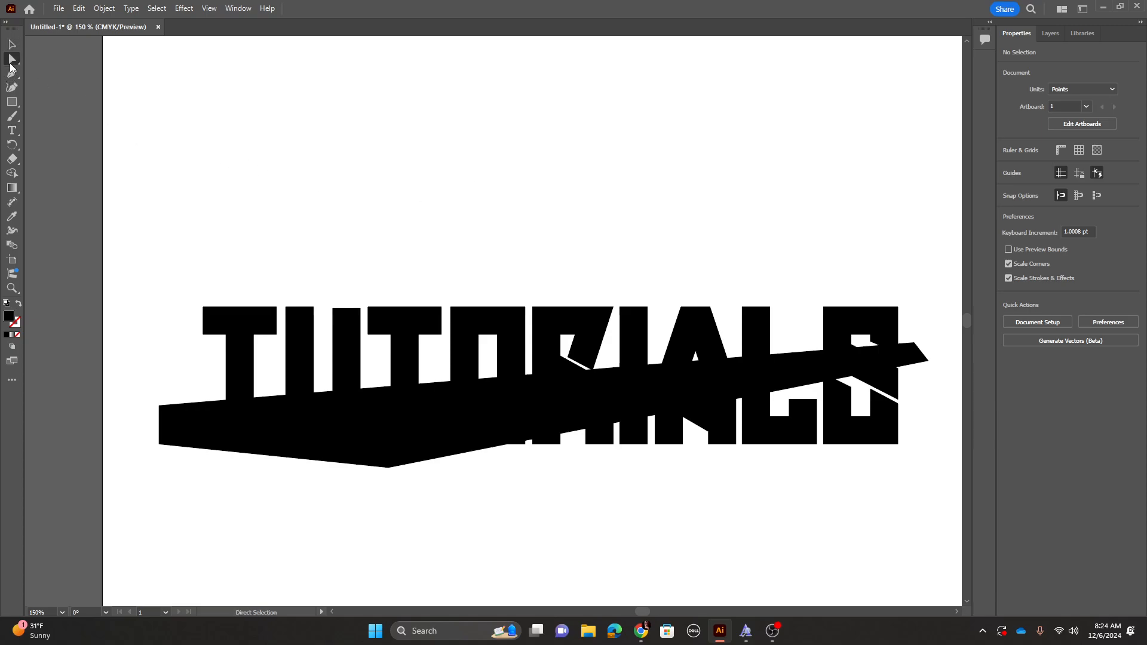
click(389, 469)
drag(389, 469, 502, 460)
mouse_move(162, 408)
mouse_down()
mouse_move(162, 399)
mouse_move(159, 426)
mouse_up()
click(342, 434)
drag(144, 283, 815, 519)
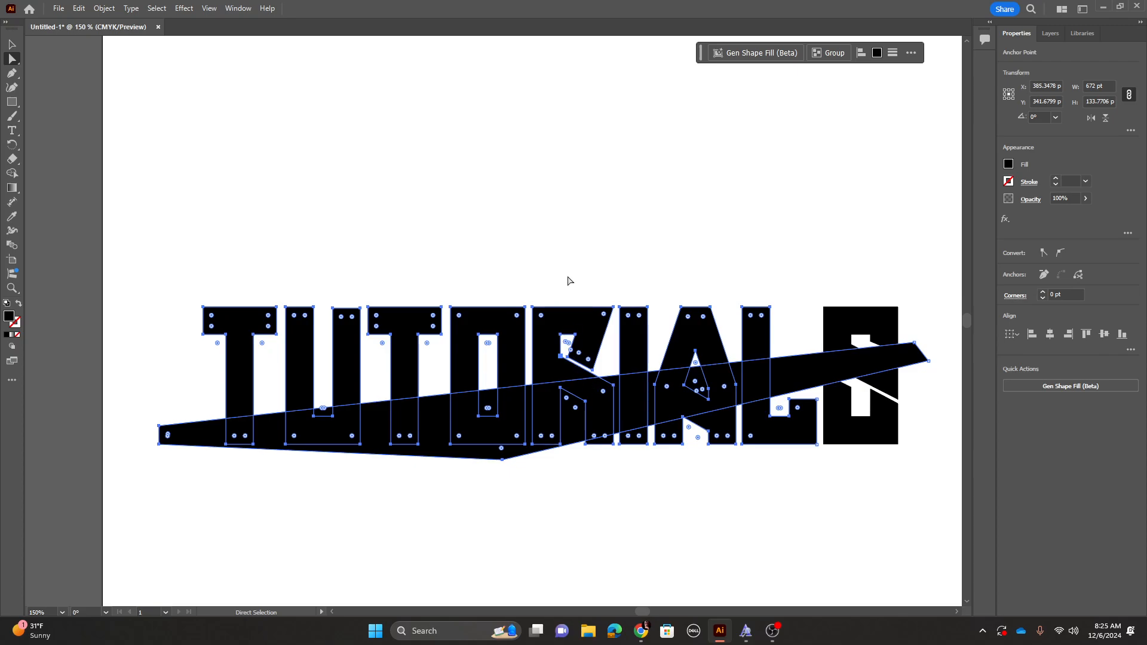
click(585, 231)
drag(600, 229, 923, 472)
click(508, 210)
Fill the outlined TUTORIALS letters with the CMYK Cyan swatch, leaving the slicing shape black.
click(12, 44)
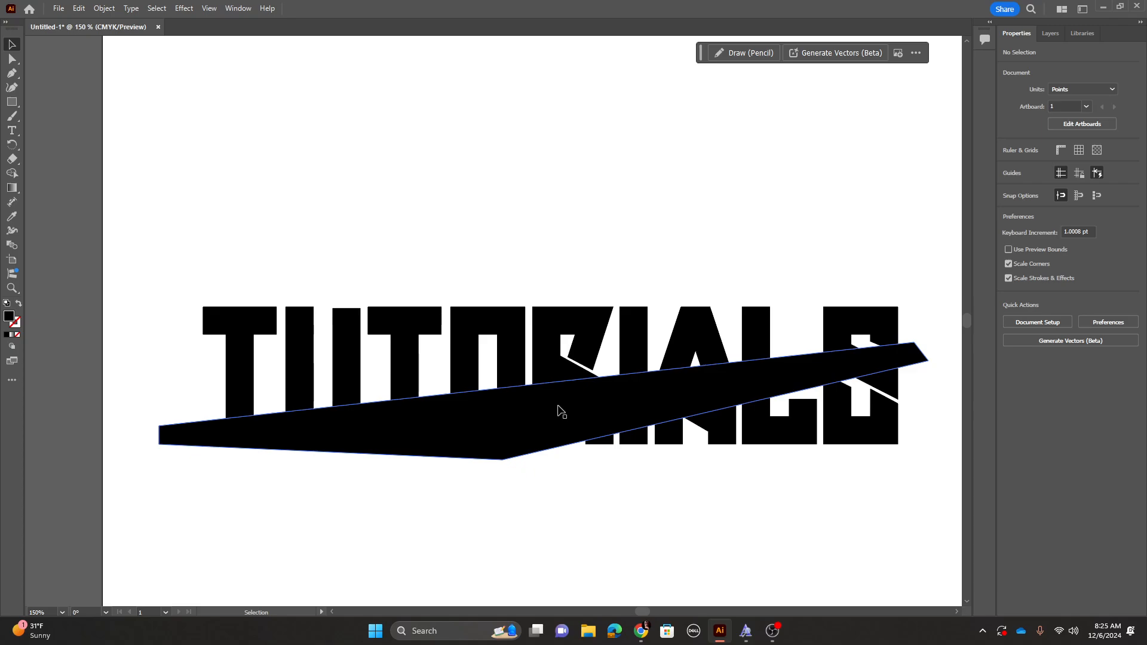
click(419, 334)
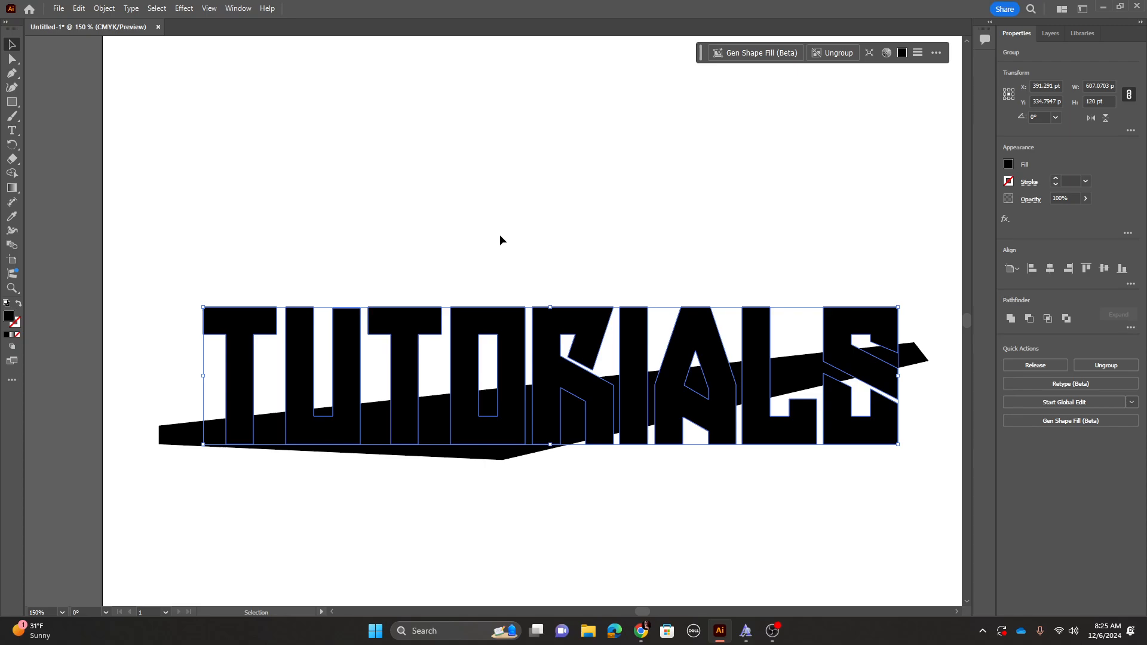
double_click(8, 317)
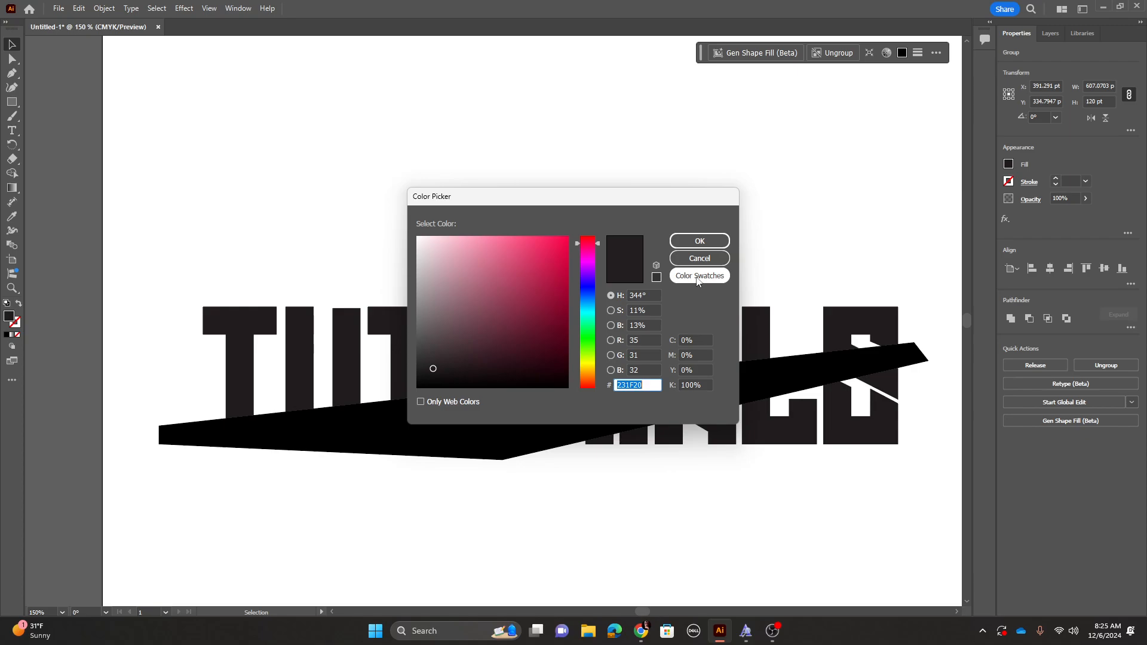
click(698, 279)
click(453, 299)
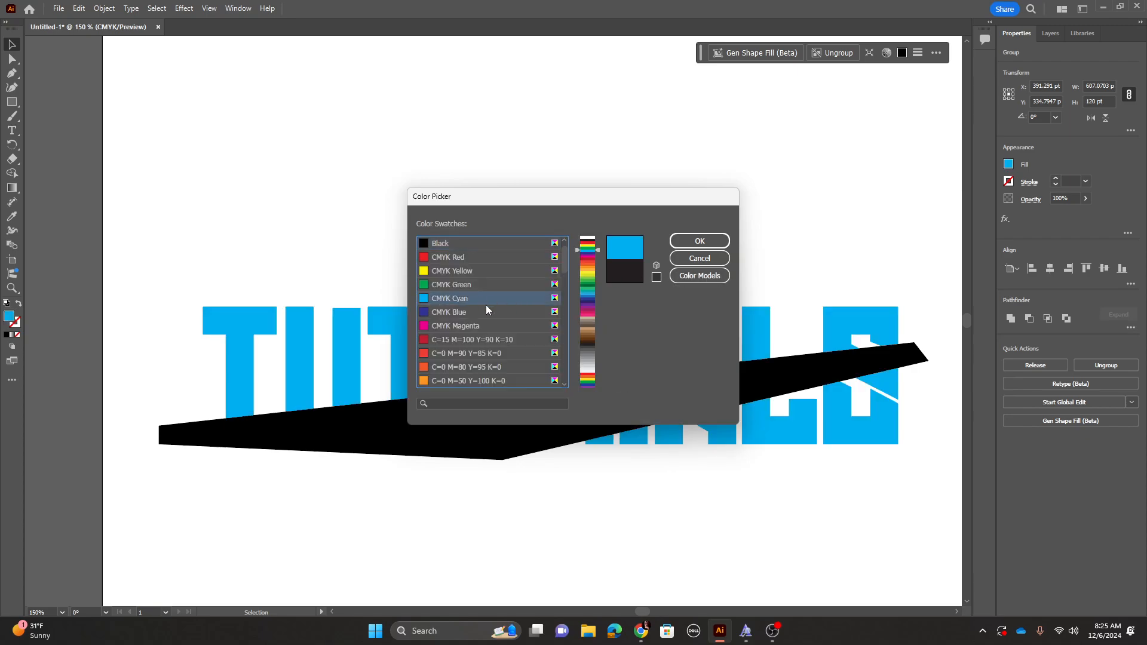
click(692, 241)
click(450, 233)
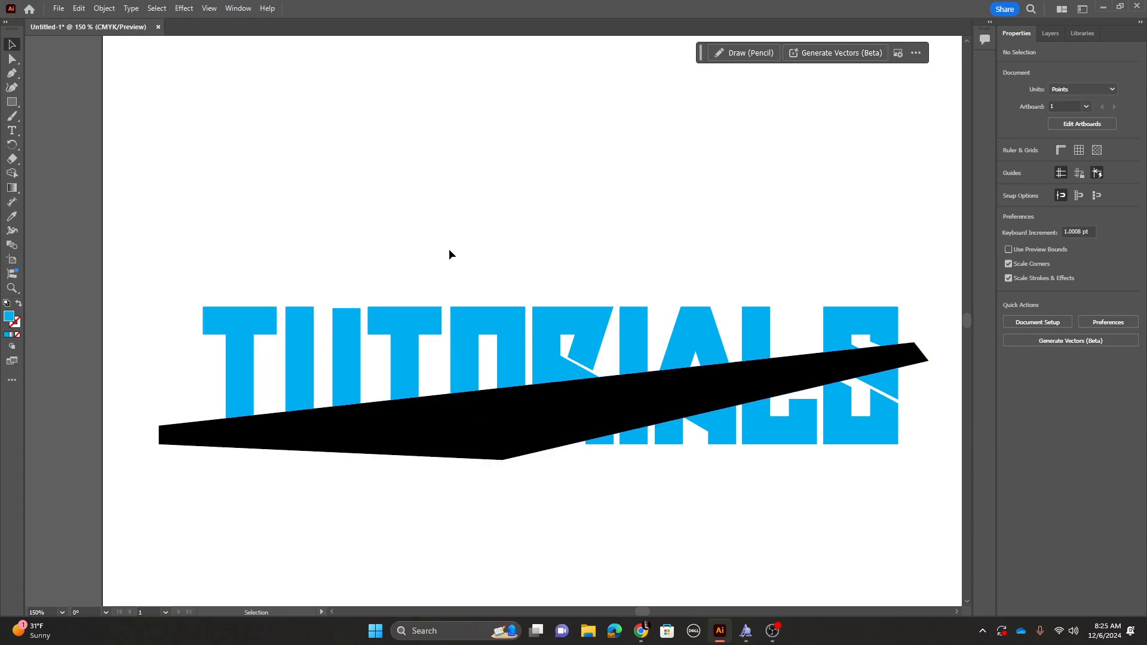
Divide the cyan letters and the black slicing shape along their overlaps with the Pathfinder Divide operation.
drag(159, 279, 916, 479)
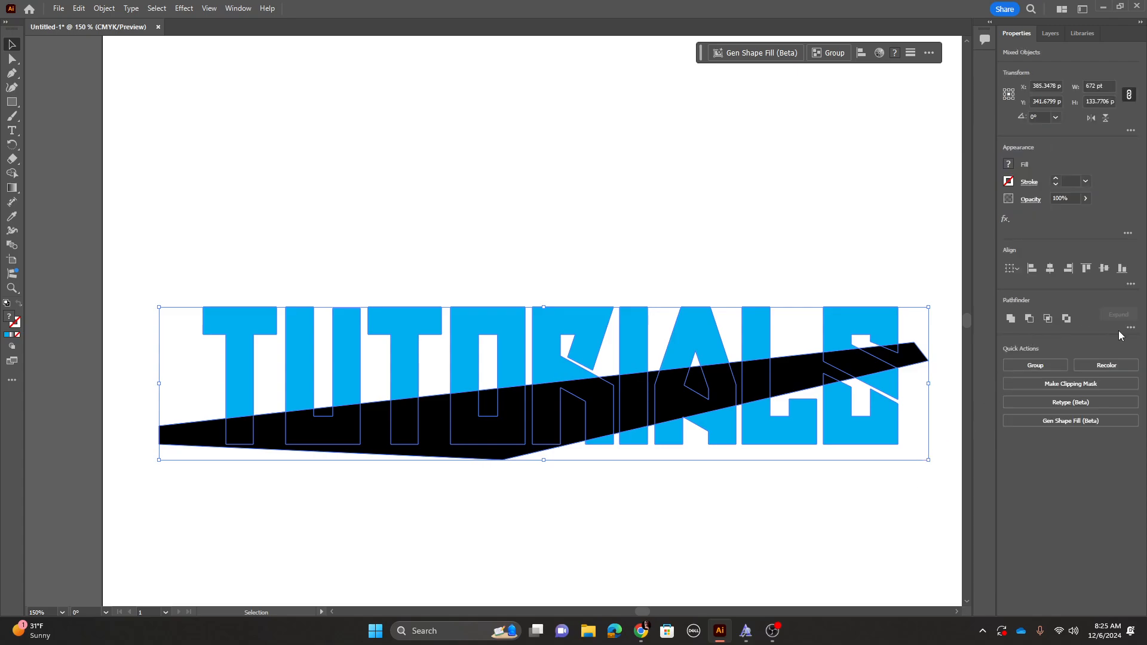
click(1127, 328)
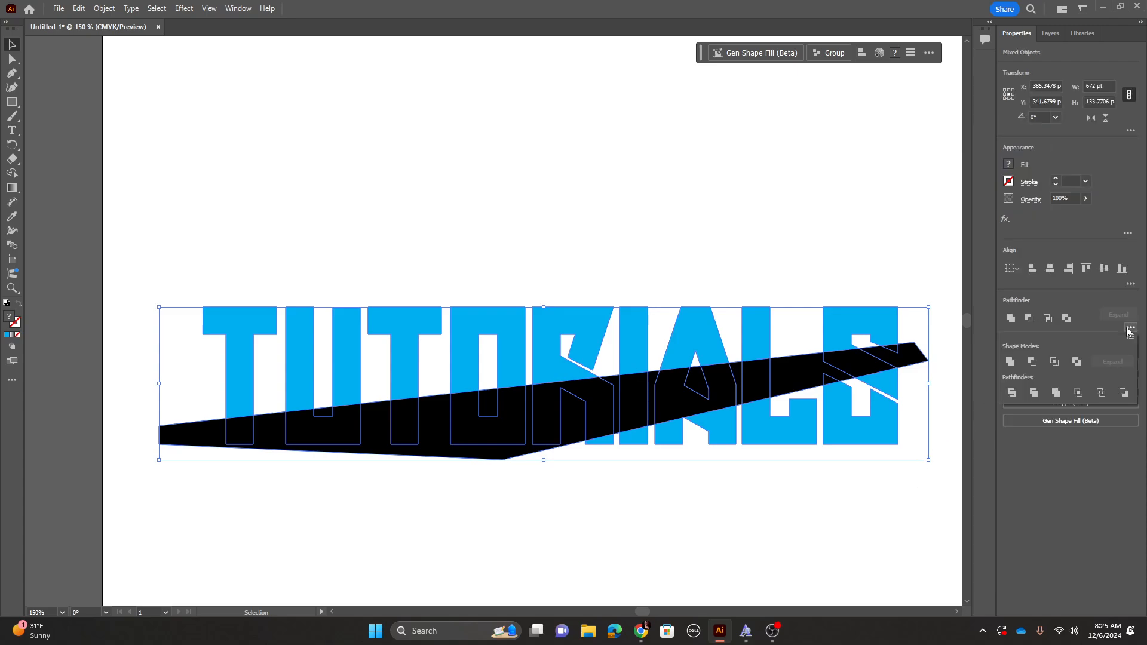
click(1011, 394)
click(753, 221)
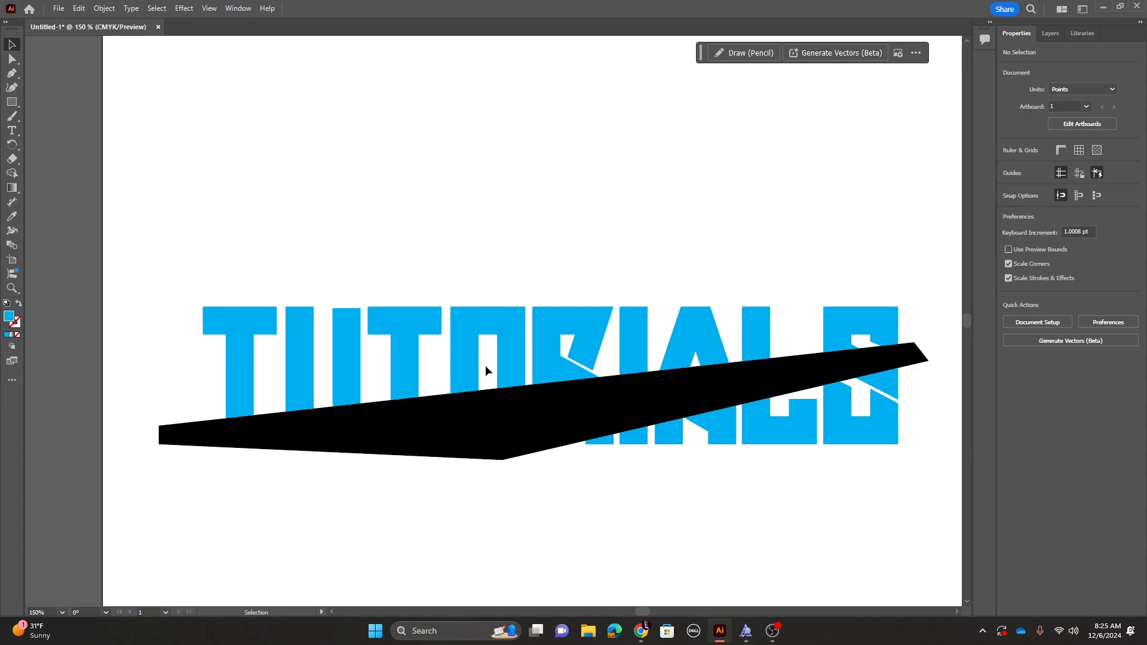
Ungroup the divided TUTORIALS artwork so its cyan and black pieces can be handled separately.
click(452, 354)
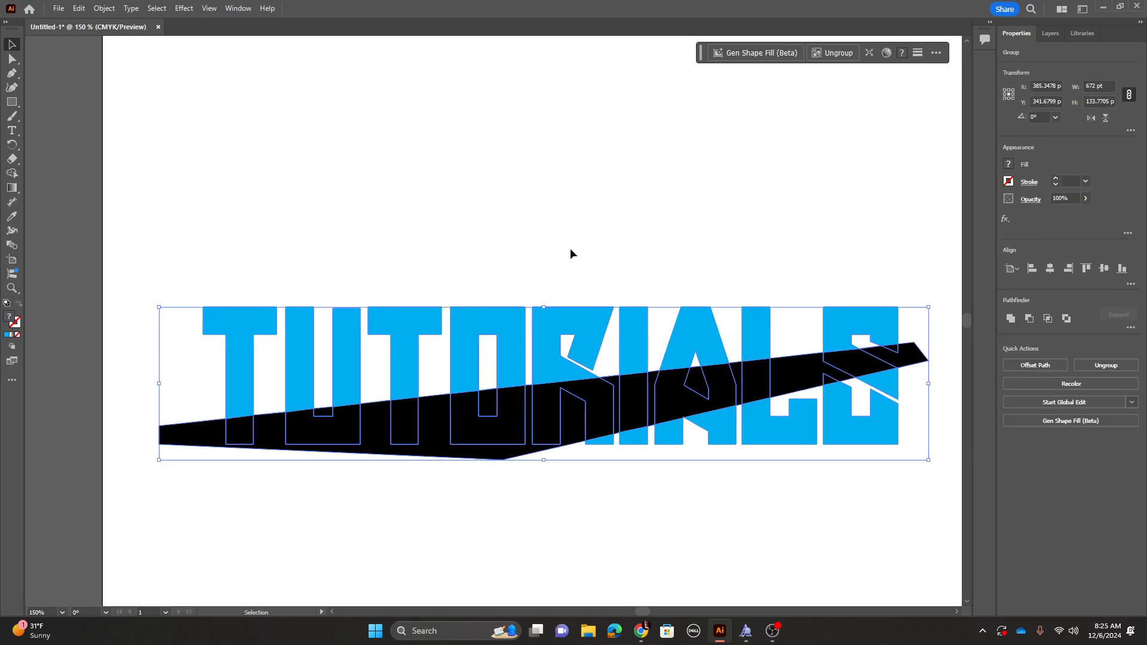
click(570, 248)
click(471, 328)
right_click(467, 332)
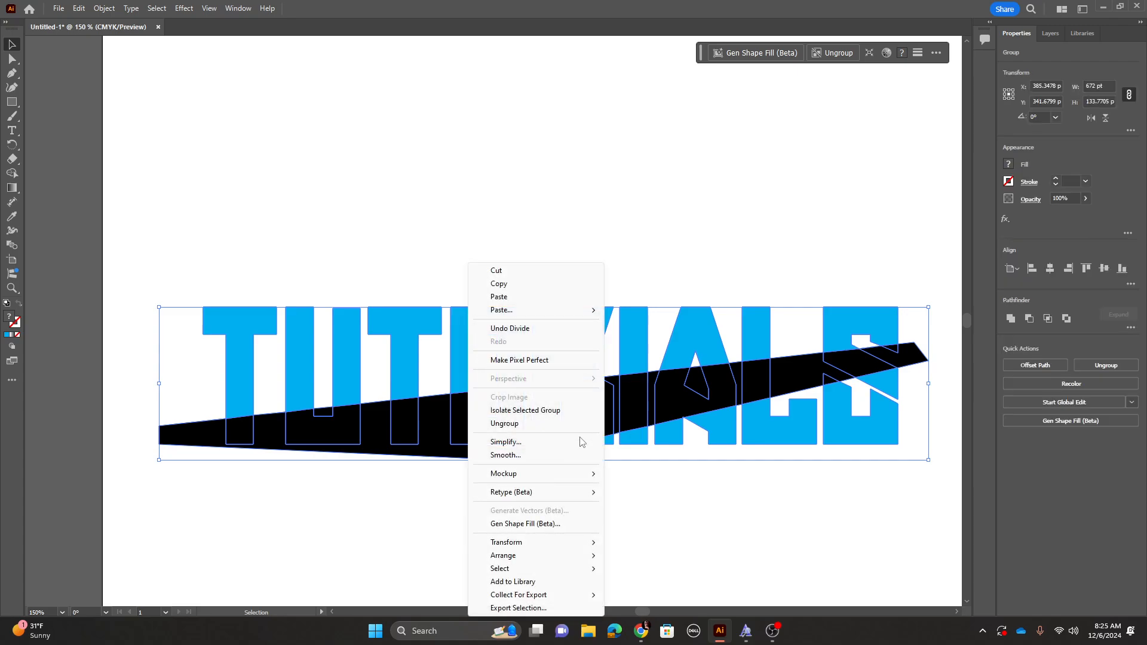
click(504, 423)
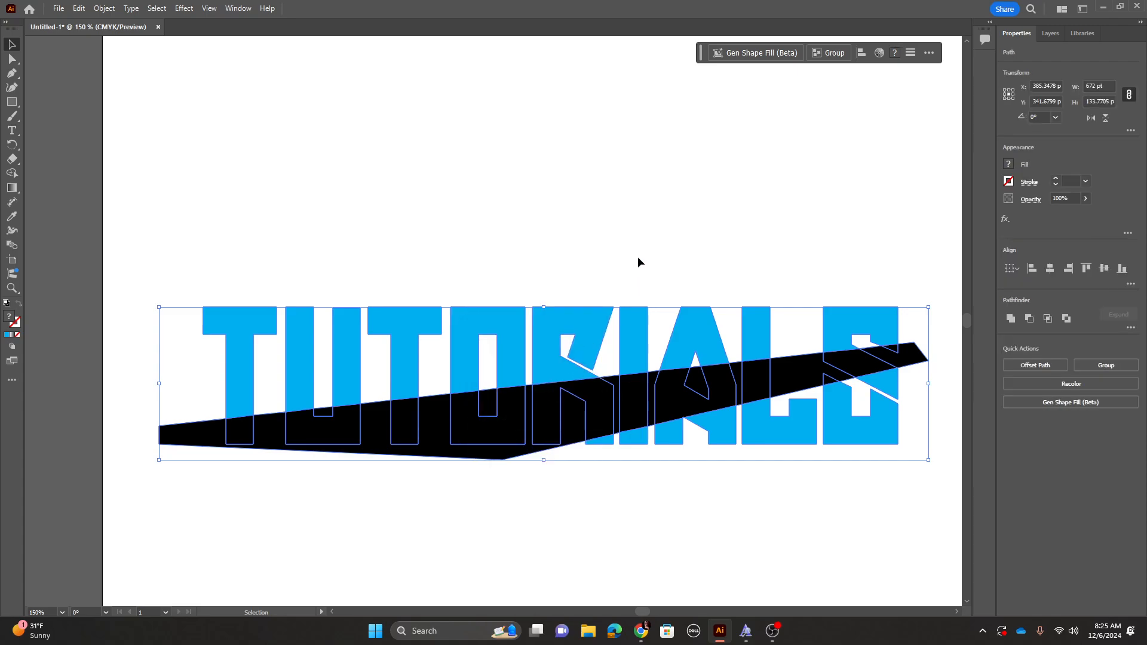
click(737, 256)
Delete the excess black pieces beyond the S and between the L and the S.
scroll(737, 256, right, 5)
scroll(491, 238, left, 3)
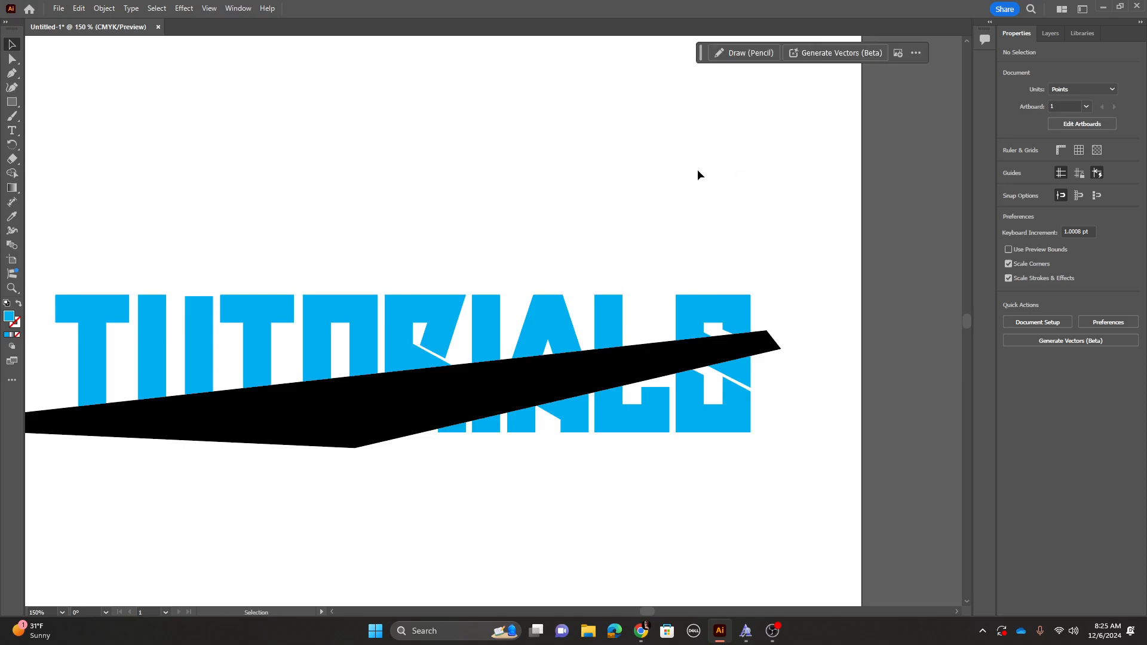
key(ctrl+plus)
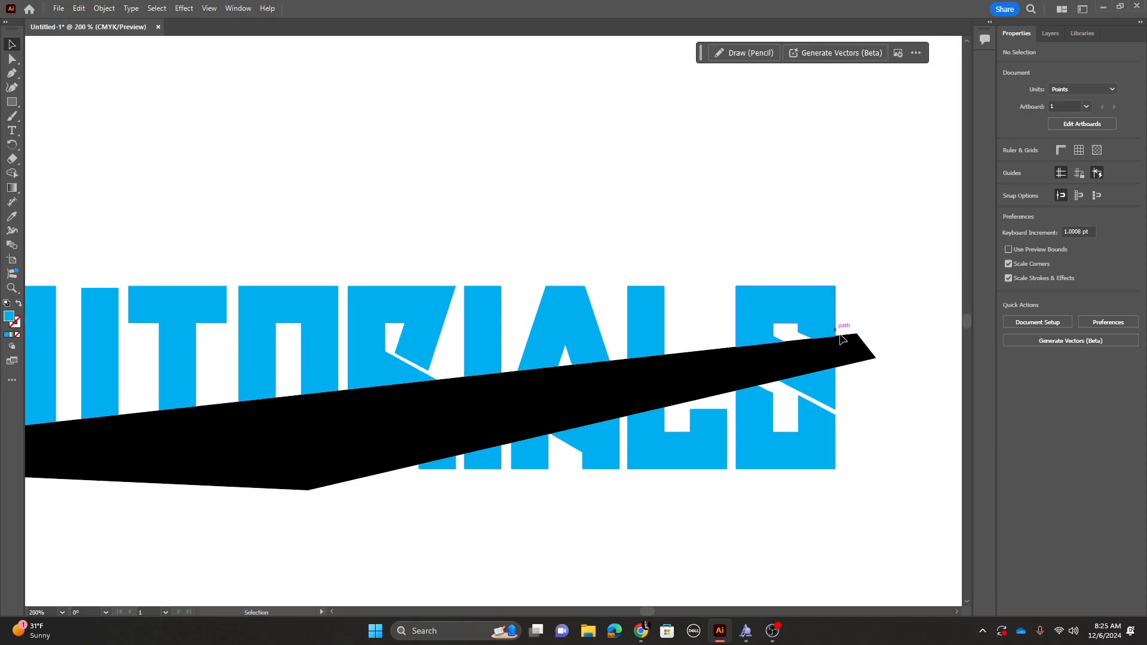
click(854, 352)
key(Delete)
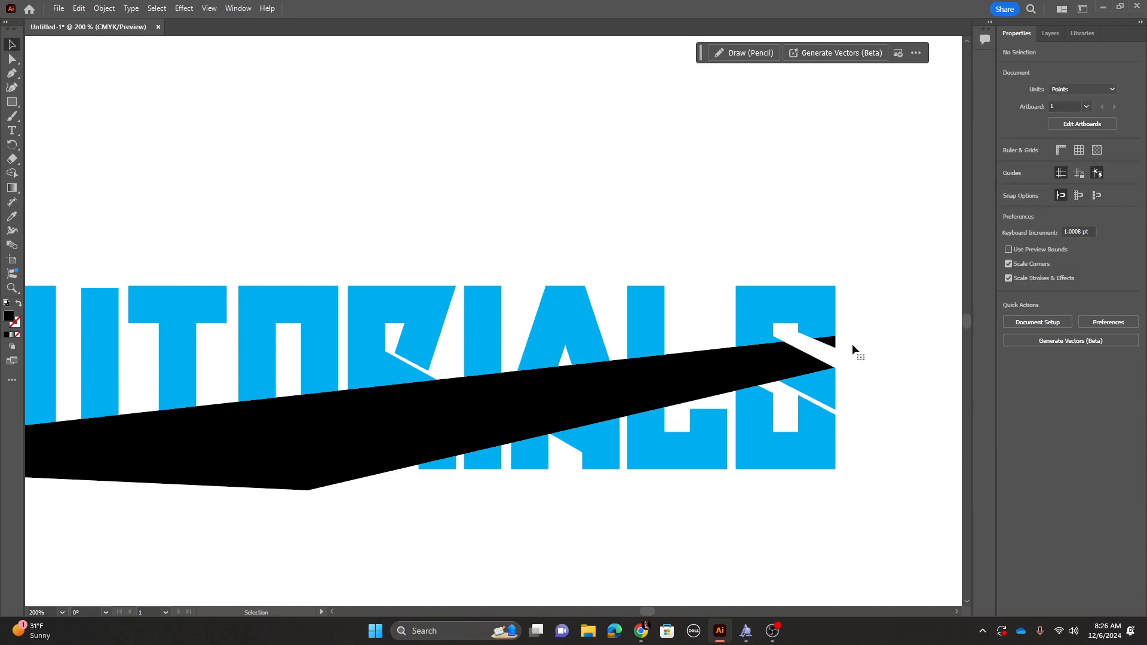
click(710, 366)
key(Delete)
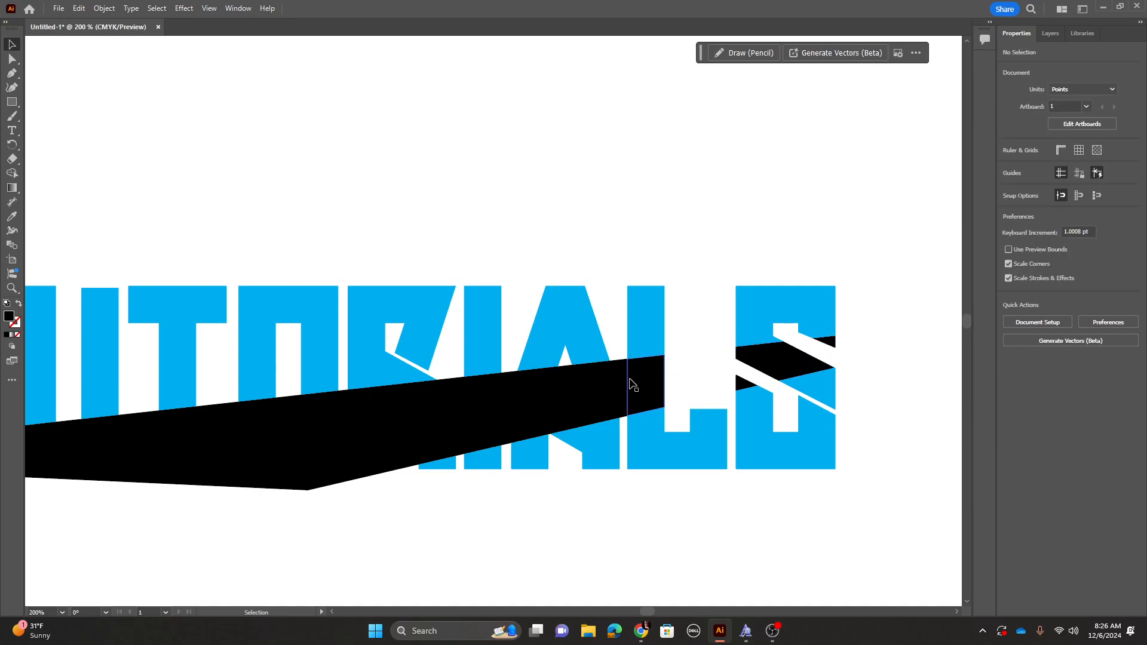
Clear the excess slice pieces from the A–L gap, the opening of the A and the I–A gap.
click(623, 388)
key(Delete)
click(567, 380)
key(Delete)
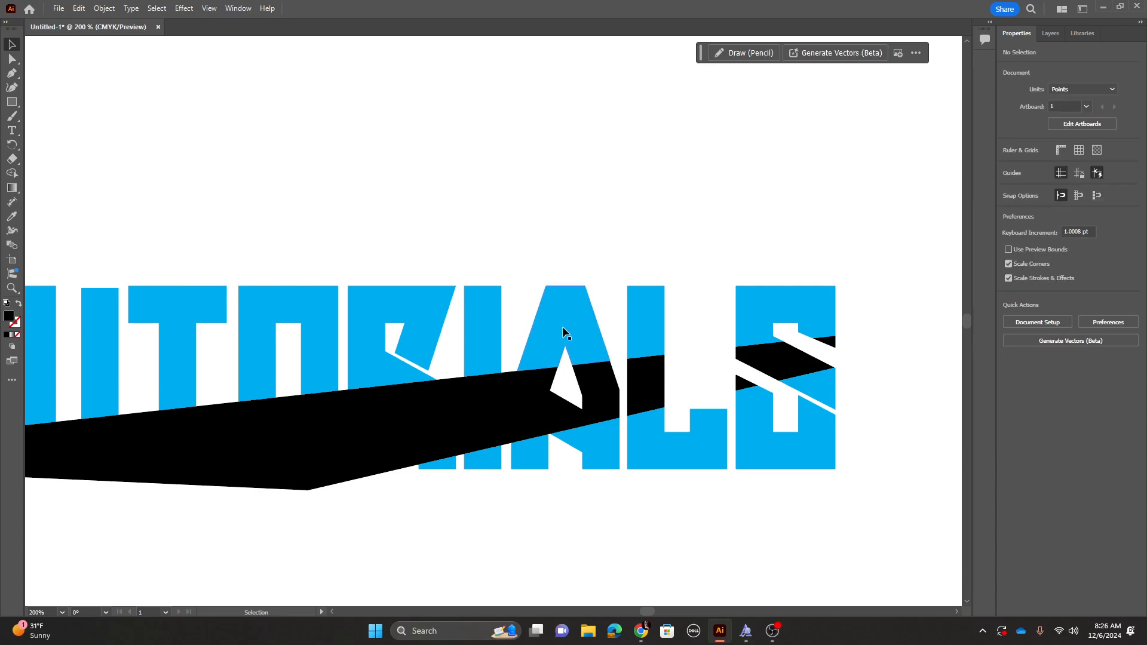
key(ctrl+equal)
key(ctrl+equal)
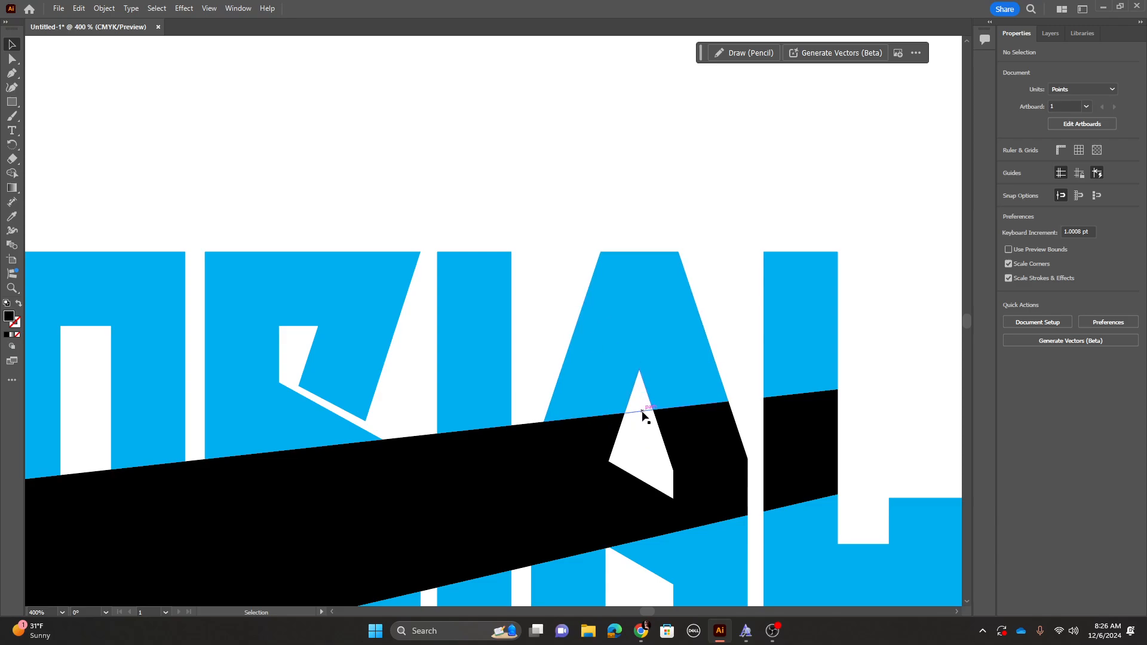
drag(645, 413, 542, 202)
click(567, 218)
Delete the black piece in the R–I gap and the large black leftover surrounding the lower parts of the letters.
click(422, 449)
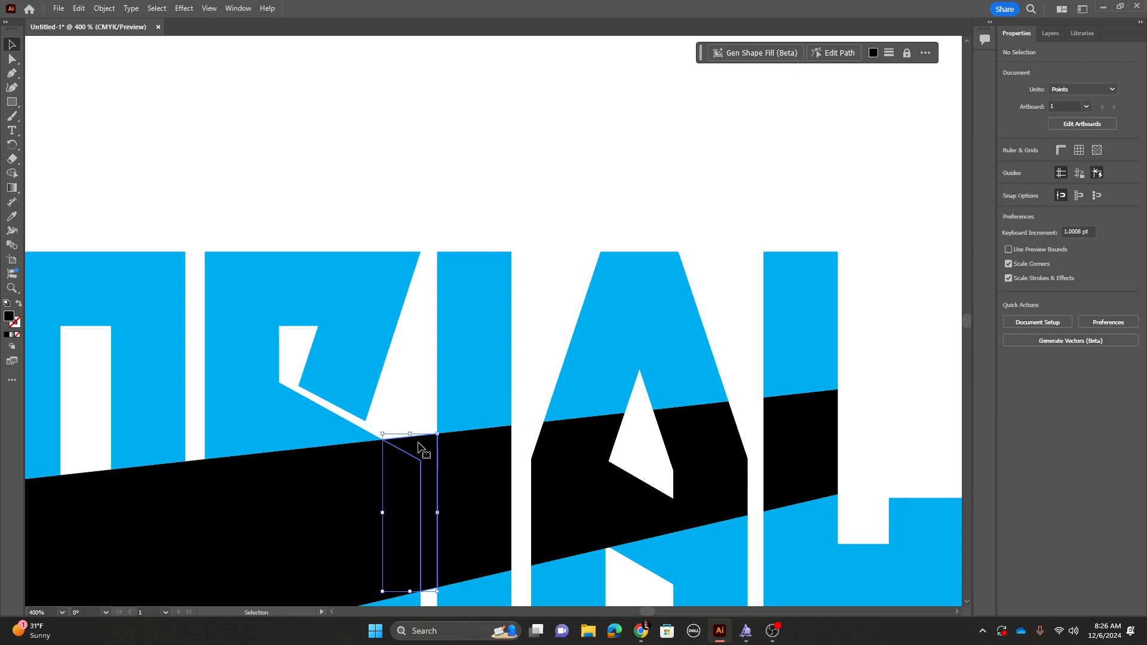
key(Delete)
scroll(400, 440, down, 3)
click(318, 432)
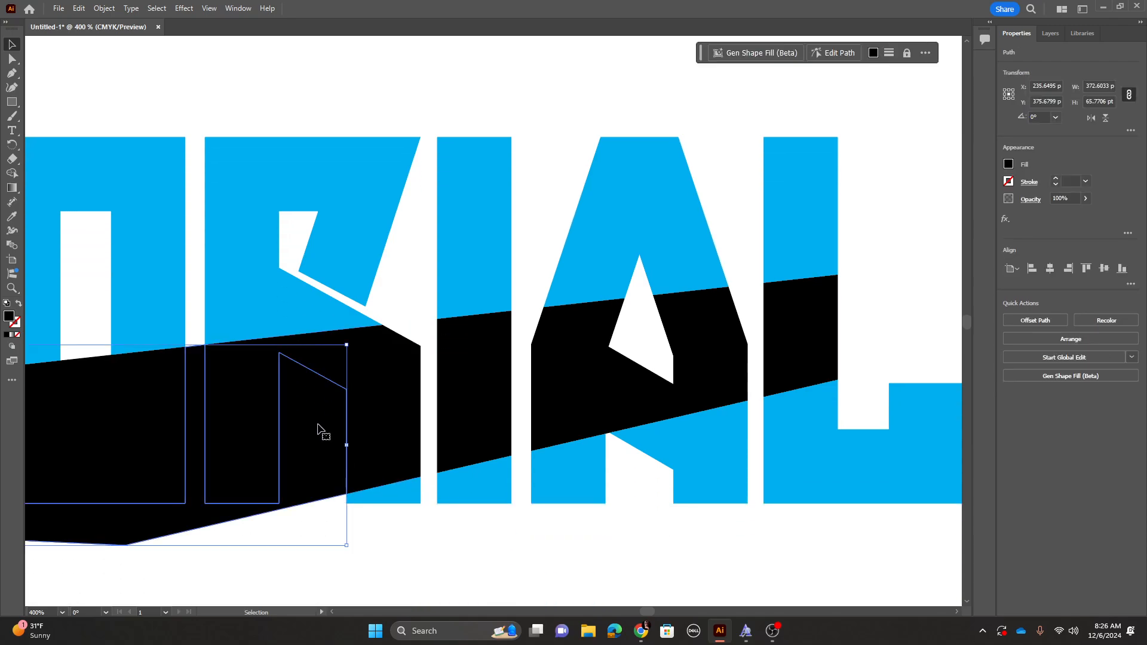
key(Delete)
Delete the black piece inside the O and the unfilled leftover pieces in the openings of the O and S.
drag(220, 418, 476, 391)
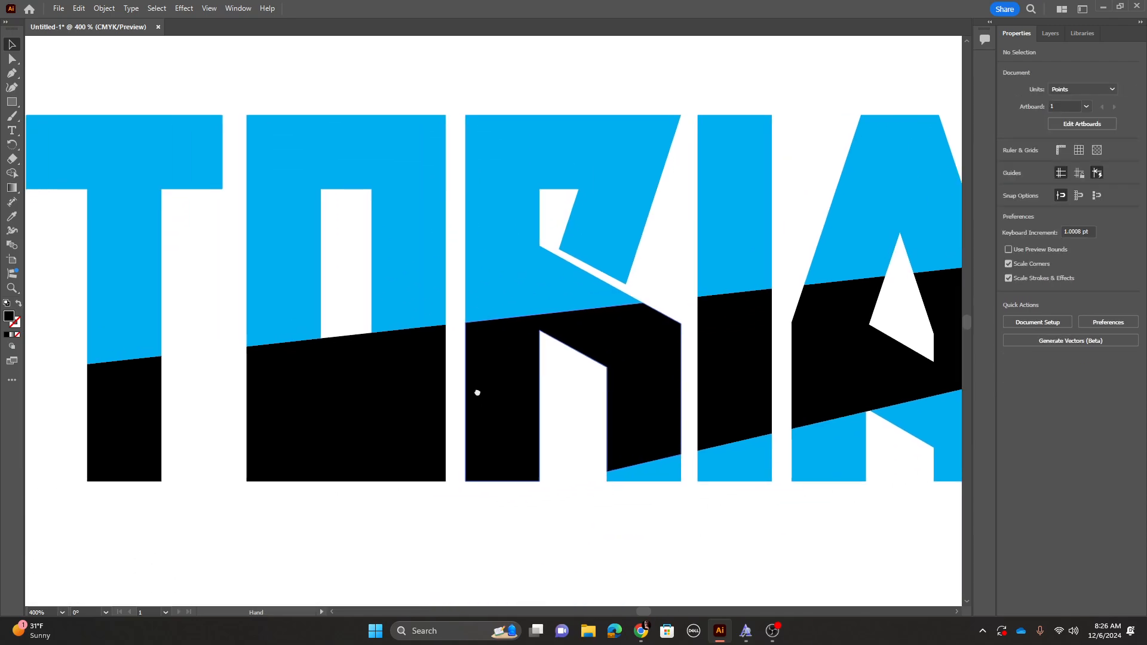
click(357, 352)
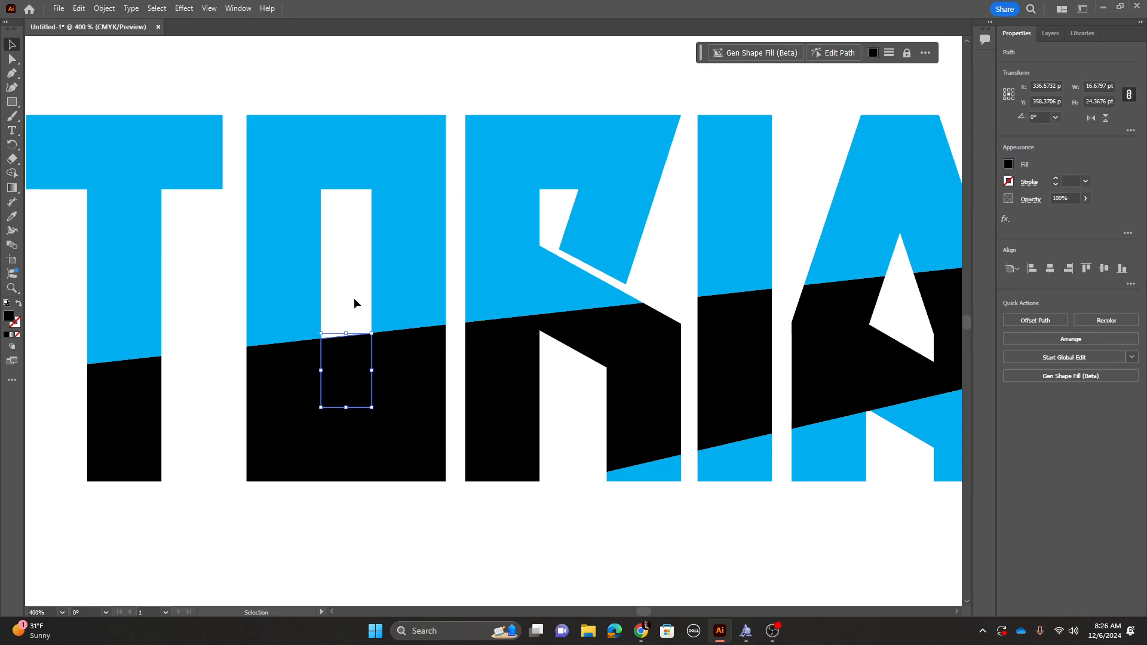
key(Delete)
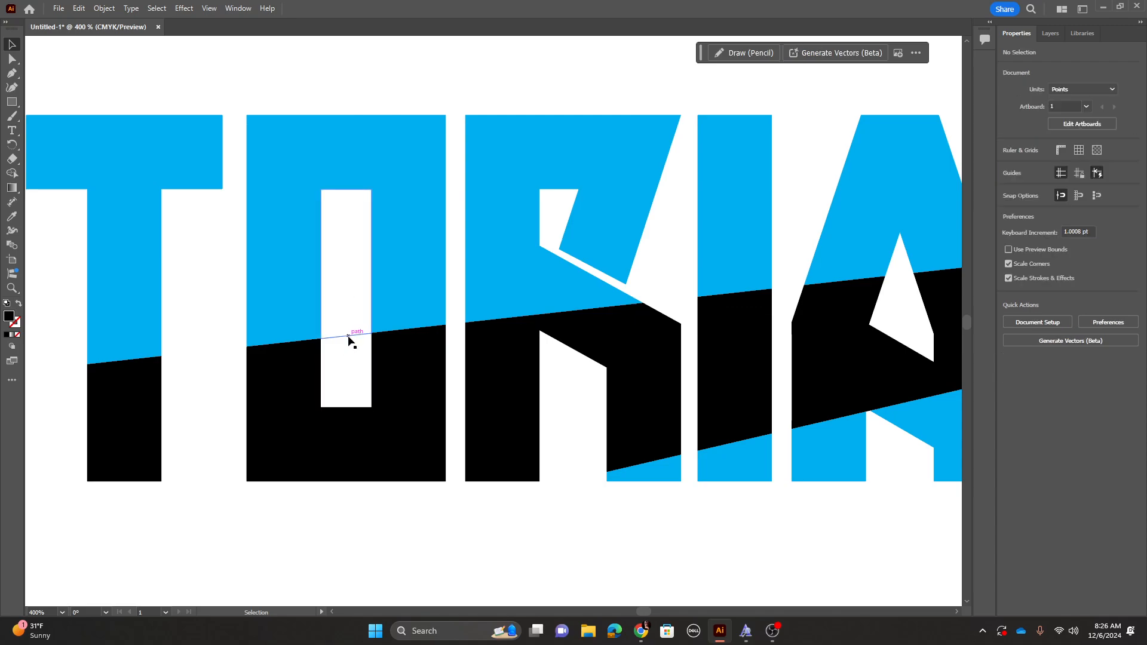
click(350, 337)
click(221, 352)
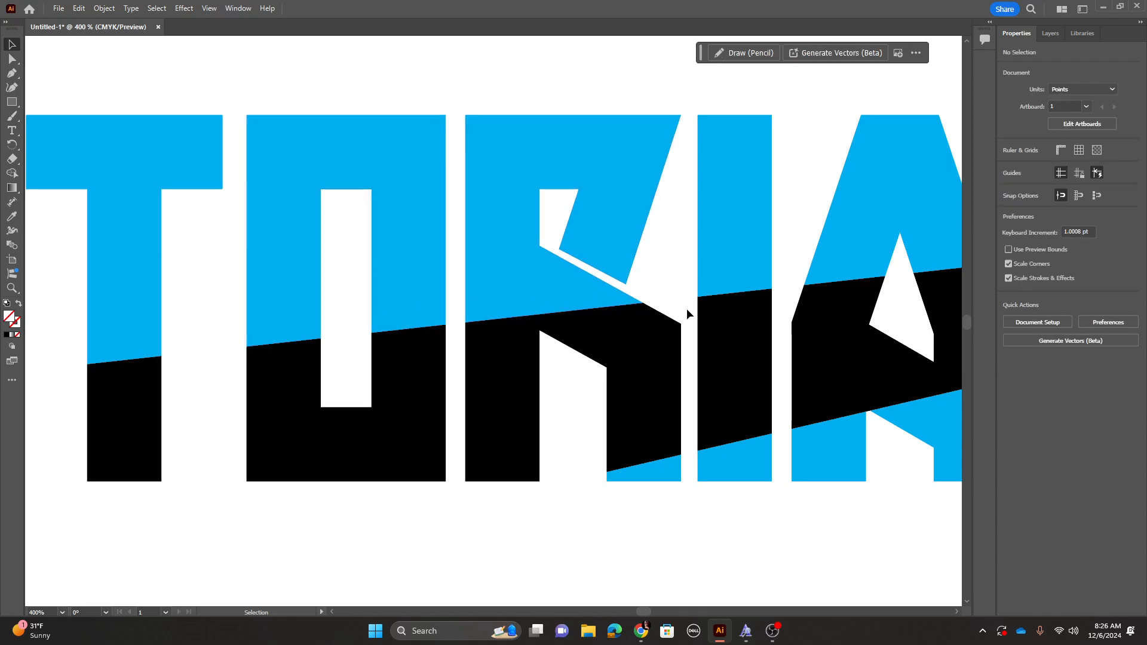
scroll(686, 308, right, 15)
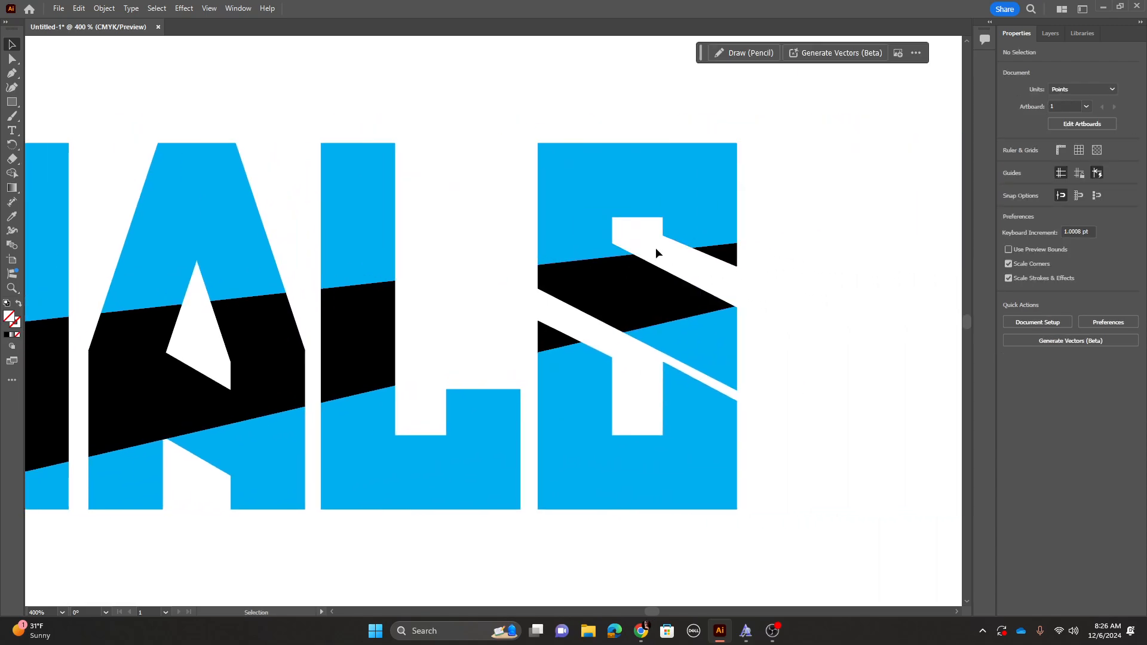
click(654, 248)
key(Delete)
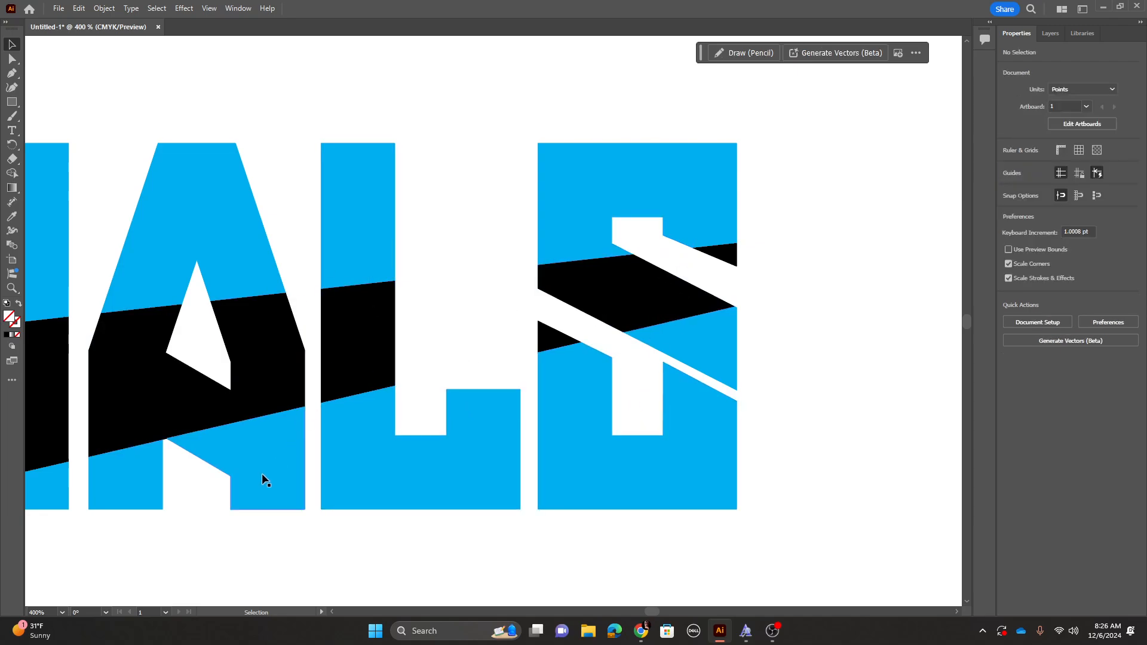
Delete the remaining black piece inside the opening of the U.
scroll(585, 461, left, 12)
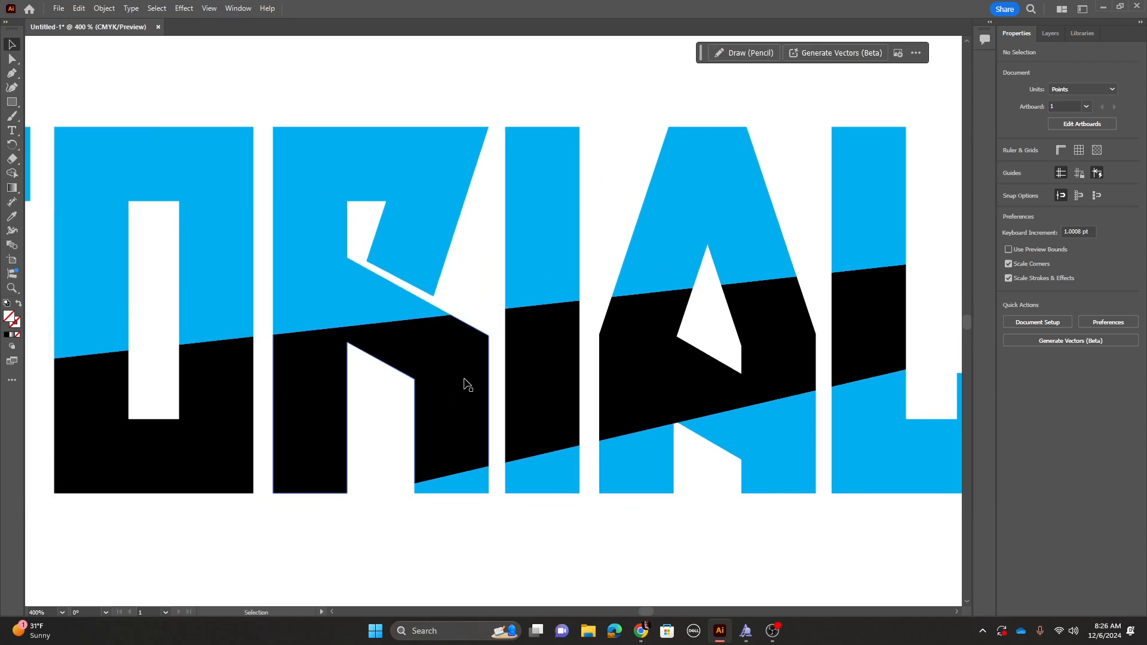
drag(222, 397, 420, 400)
scroll(420, 400, left, 5)
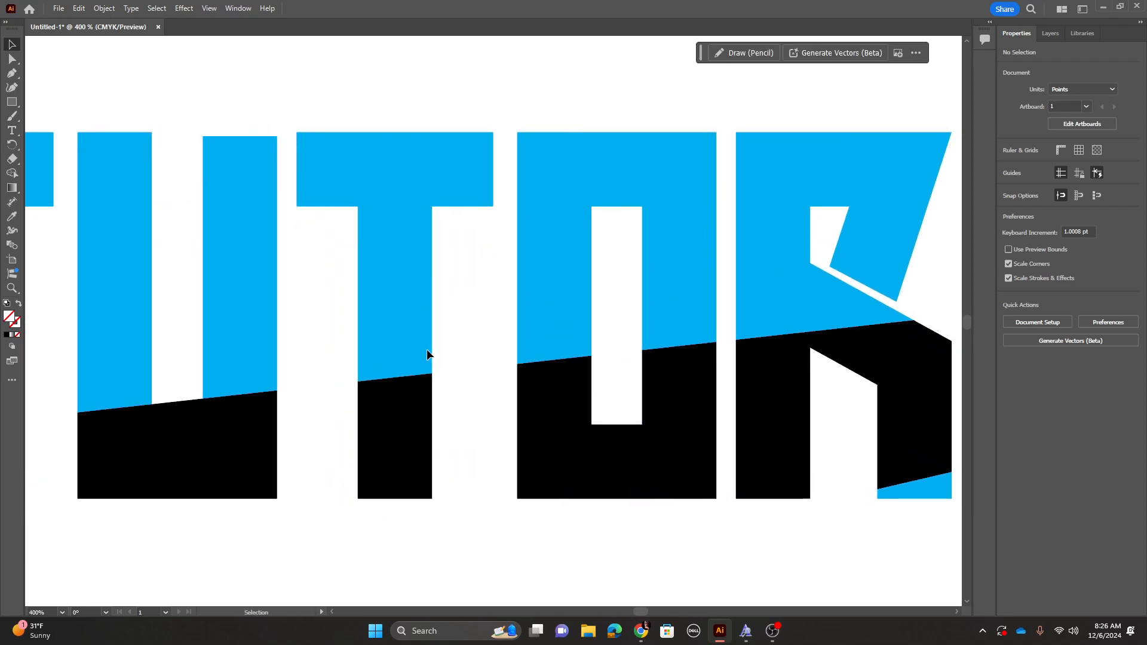
click(182, 416)
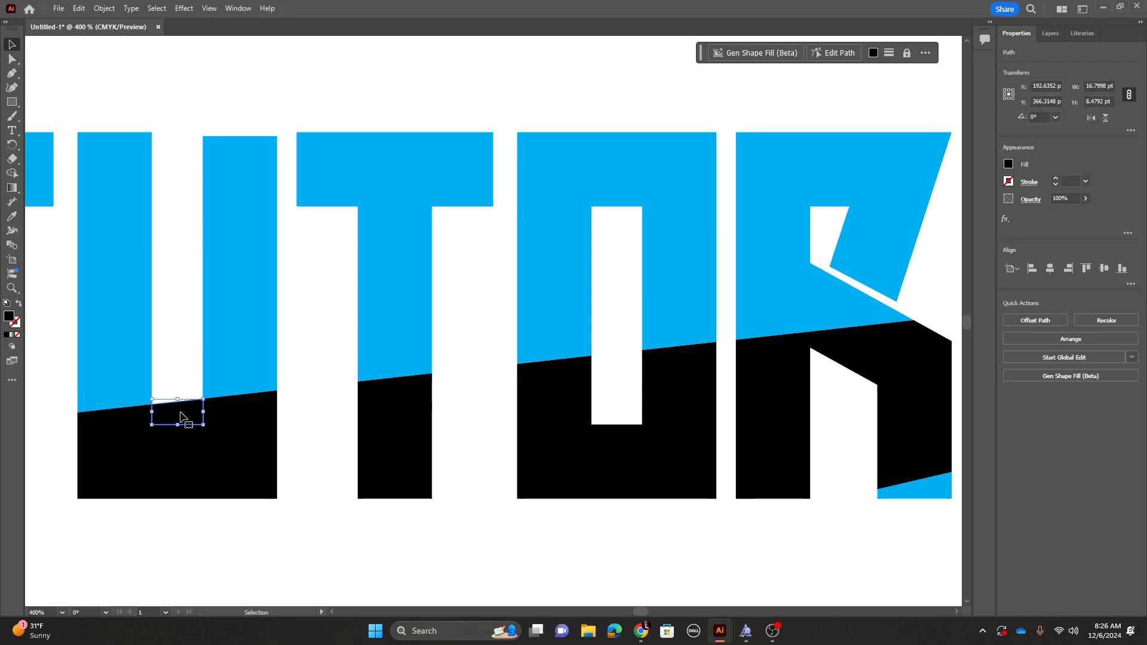
key(Delete)
drag(183, 368, 537, 289)
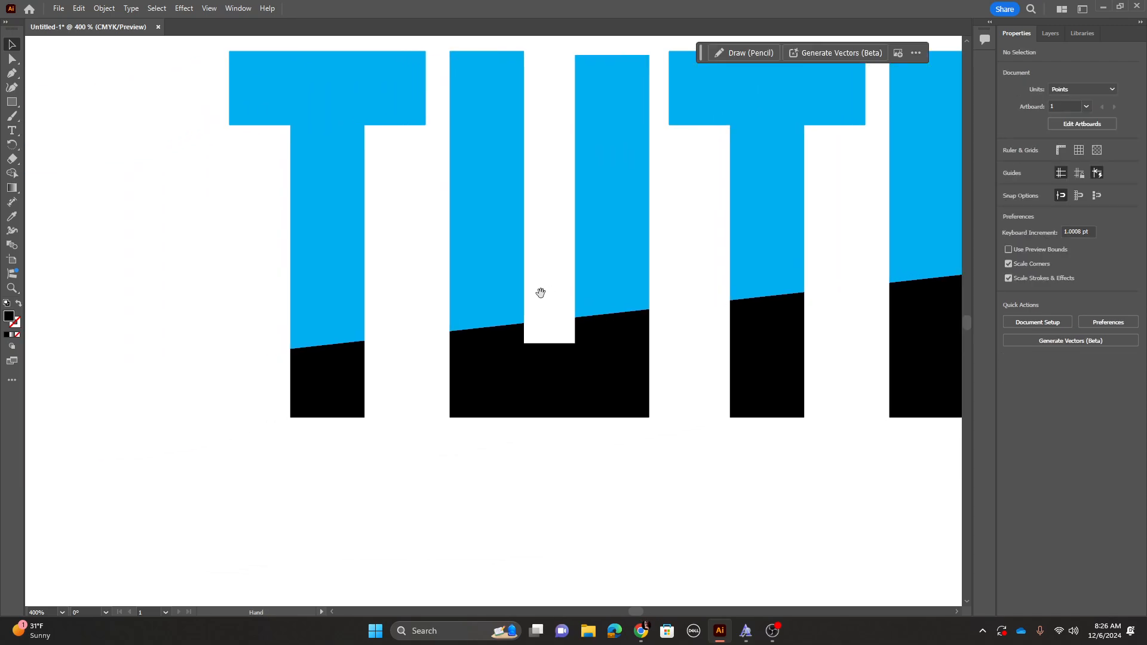
Select all cyan pieces above the black slice and move them up, clear of the lower part of the word.
key(ctrl+minus)
key(ctrl+minus)
key(ctrl+minus)
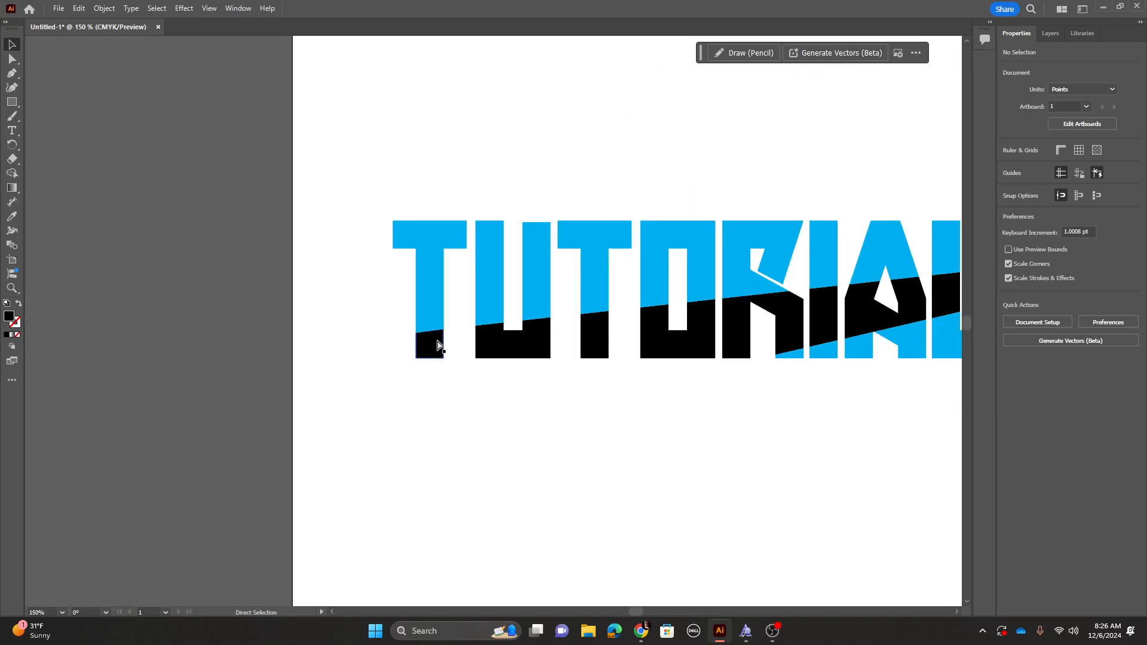
drag(586, 304, 284, 303)
key(ctrl+minus)
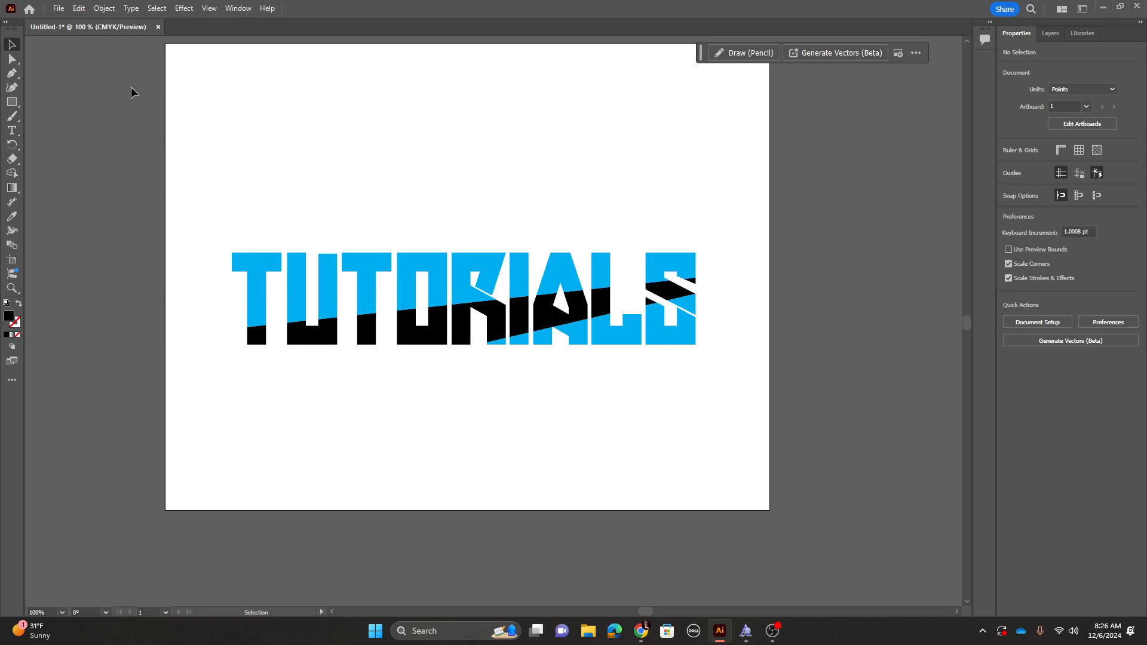
drag(221, 239, 700, 269)
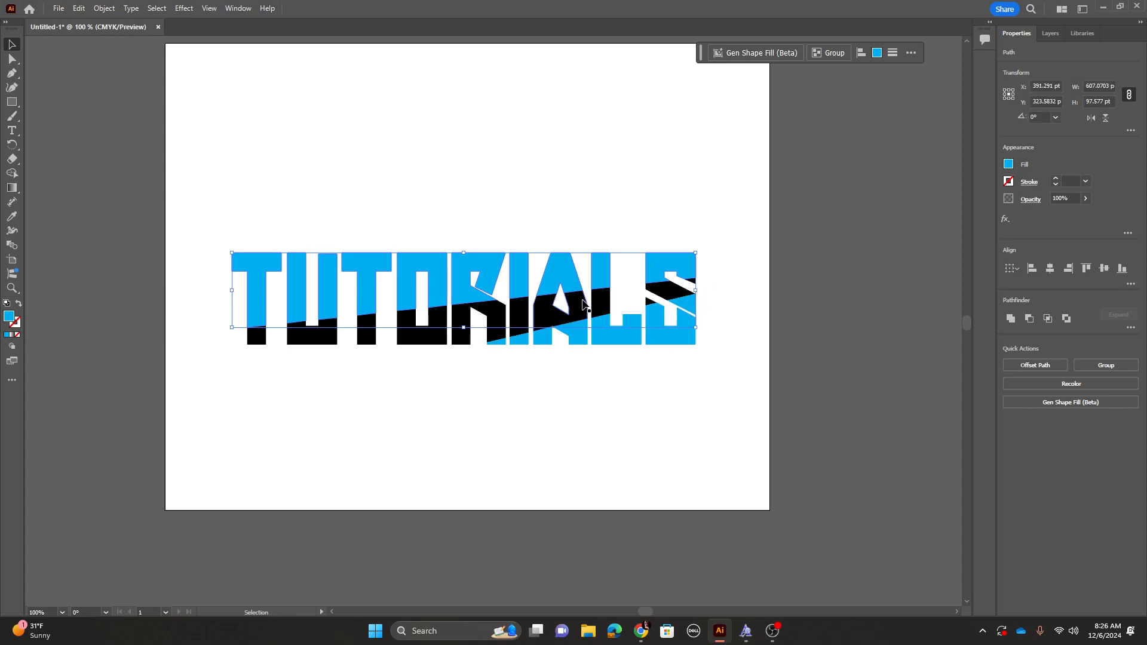
drag(520, 265, 544, 213)
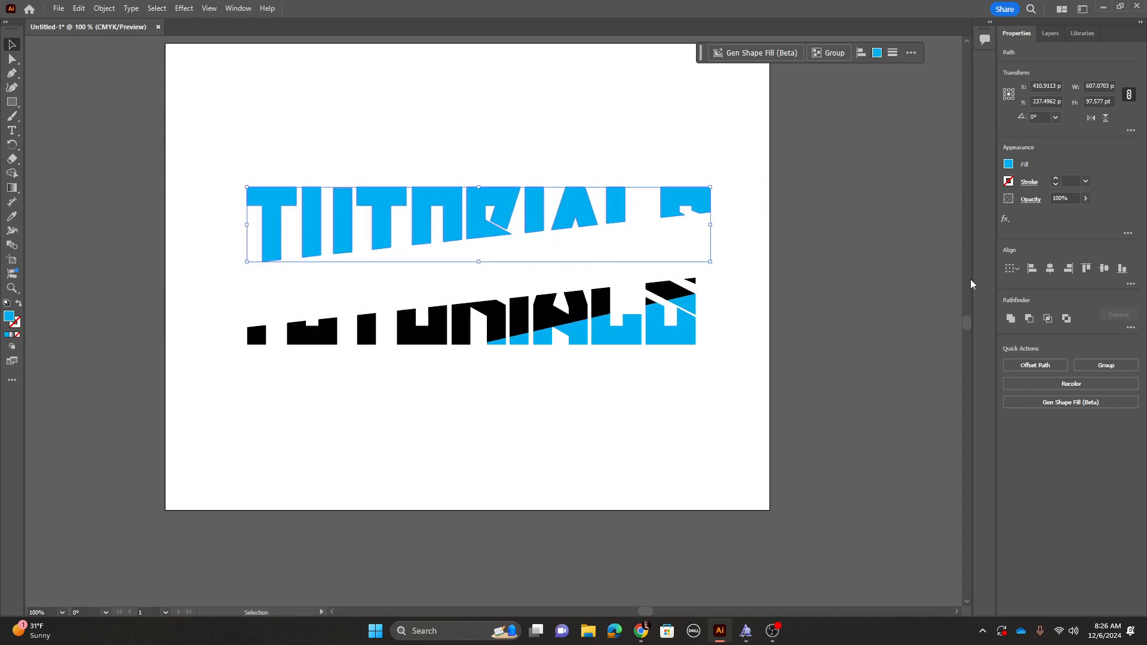
Unite the upper cyan pieces with Pathfinder and return them to their place on the word.
click(1011, 322)
click(505, 160)
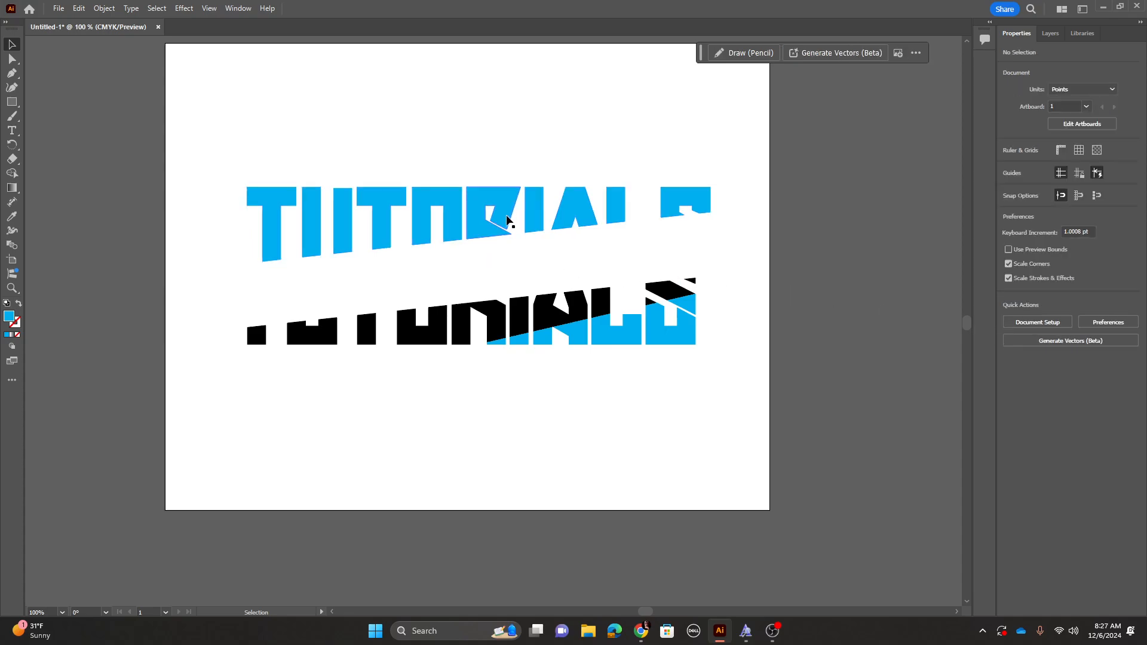
drag(492, 230, 477, 298)
click(486, 216)
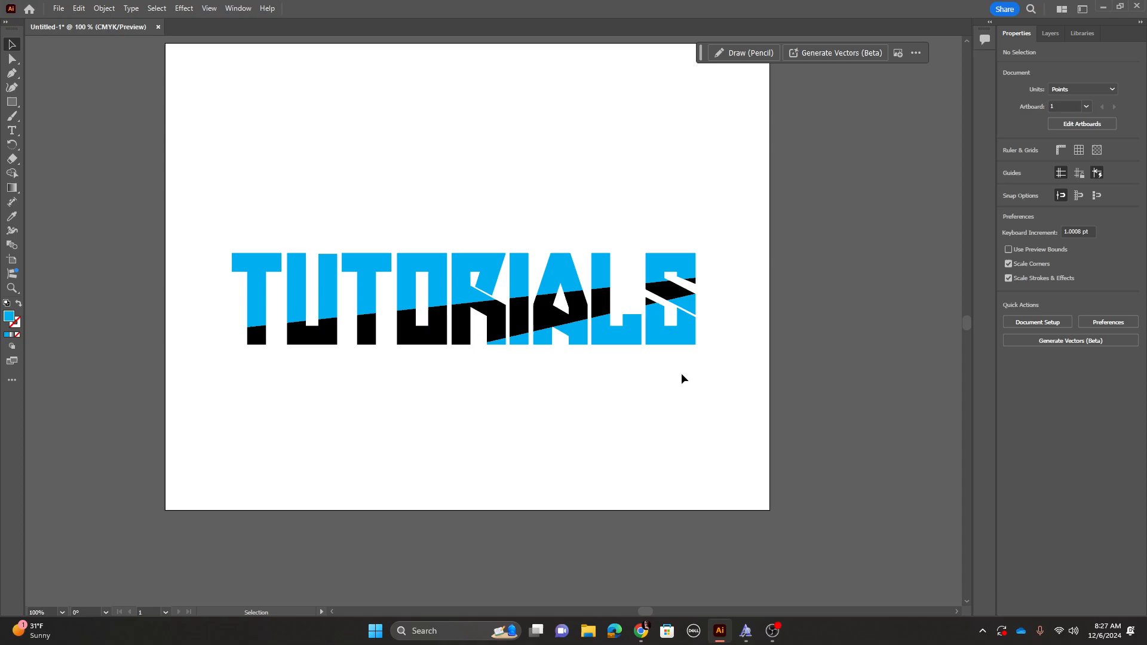
drag(670, 363, 502, 350)
drag(502, 347, 503, 347)
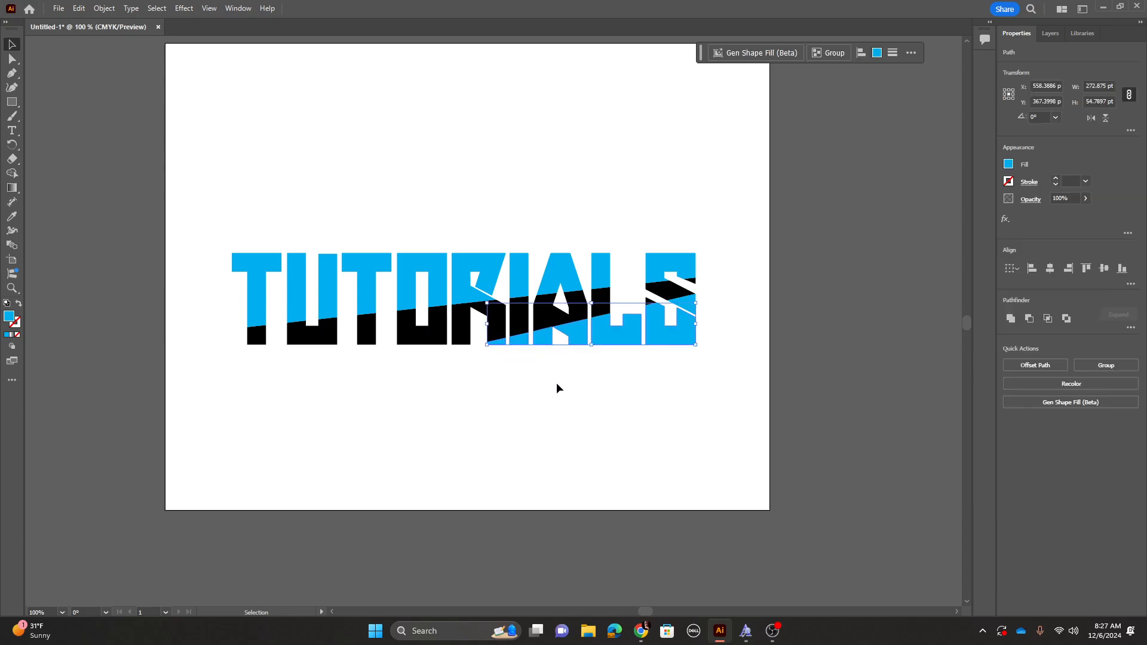
click(567, 387)
Unite the cyan pieces below the black slice, from the R's foot to the S, with Pathfinder.
key(ctrl+plus)
key(ctrl+plus)
key(ctrl+plus)
scroll(572, 386, right, 5)
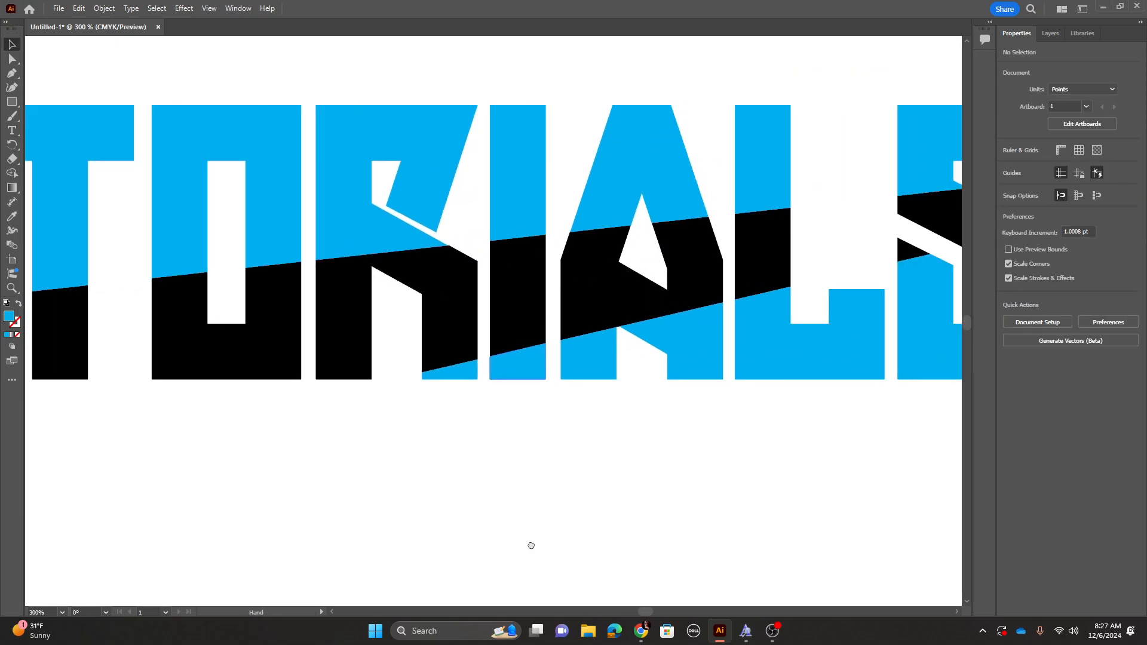
drag(737, 380, 243, 361)
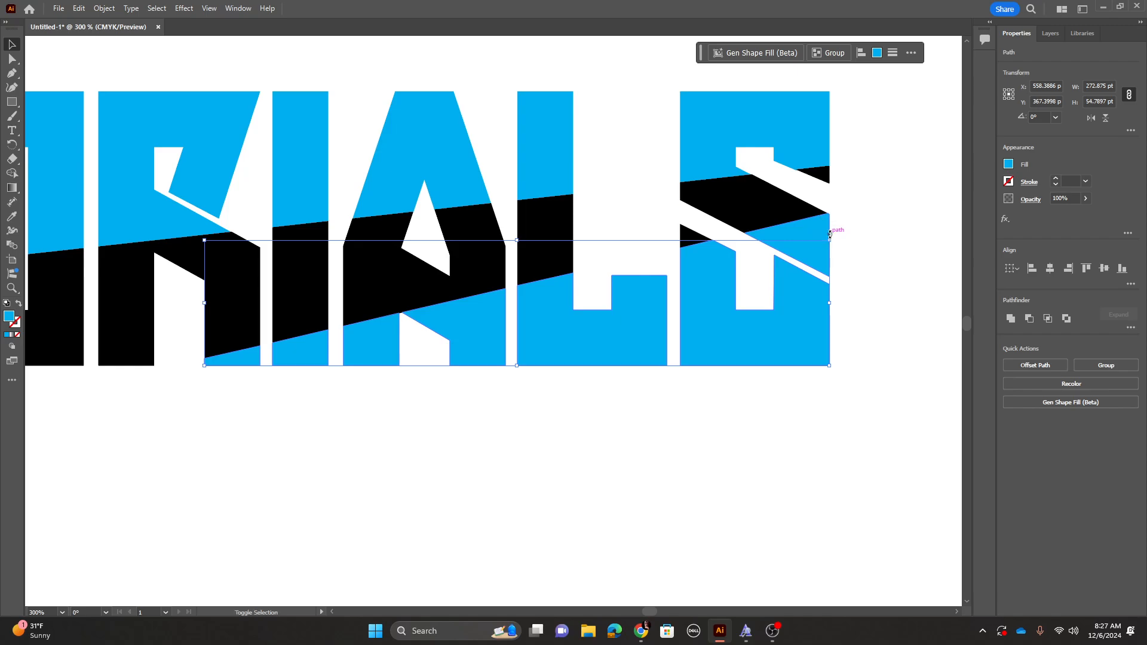
click(1011, 320)
drag(779, 334, 807, 364)
drag(548, 412, 607, 440)
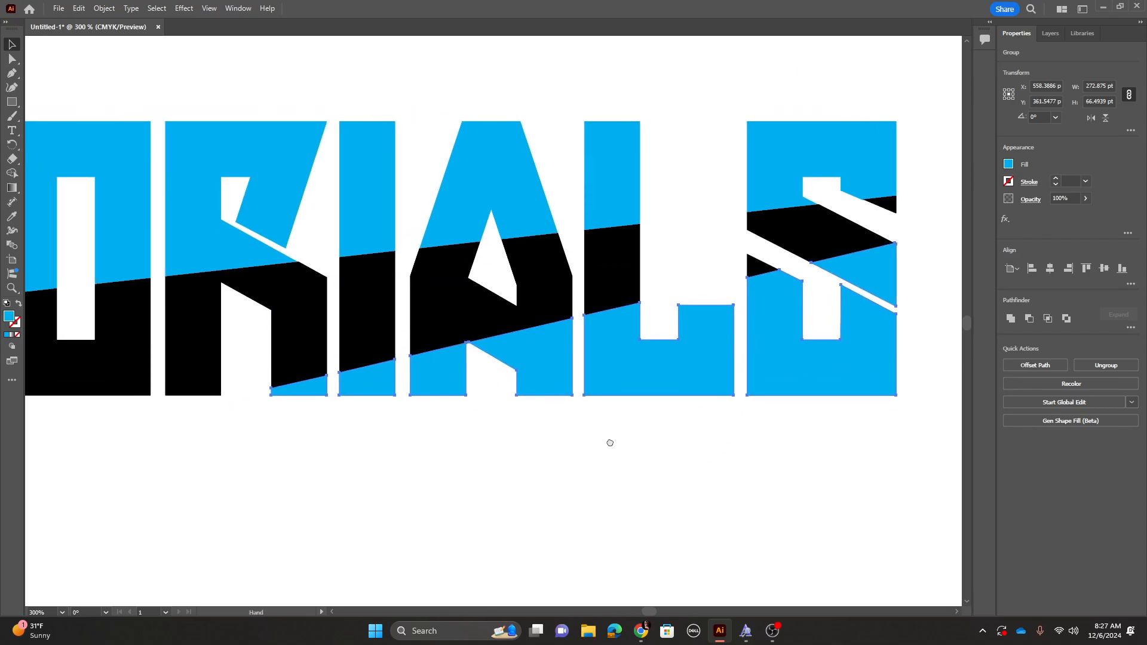
click(917, 209)
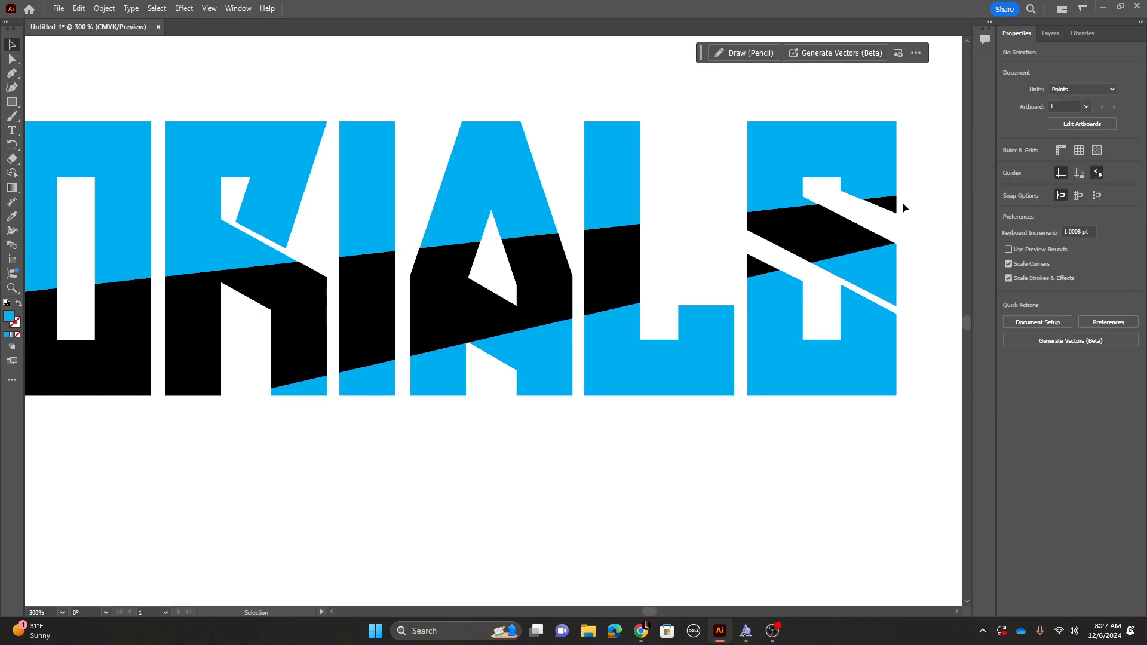
Select all black slice pieces from the S back to the first T and unite them with Pathfinder.
click(888, 209)
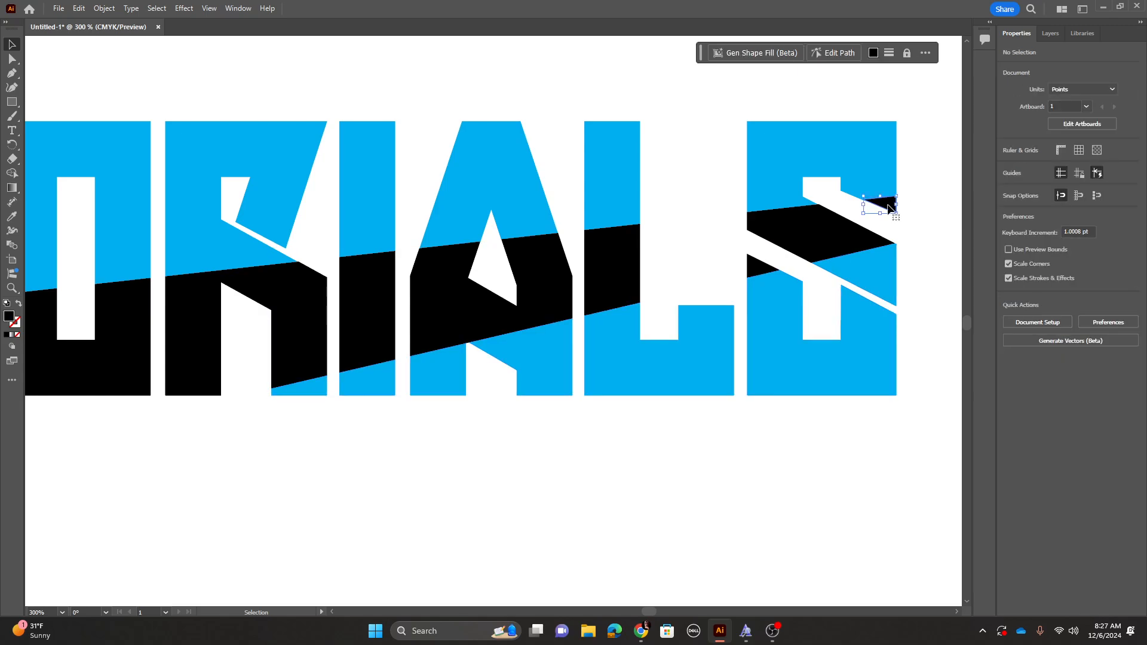
shift+click(832, 239)
shift+click(632, 264)
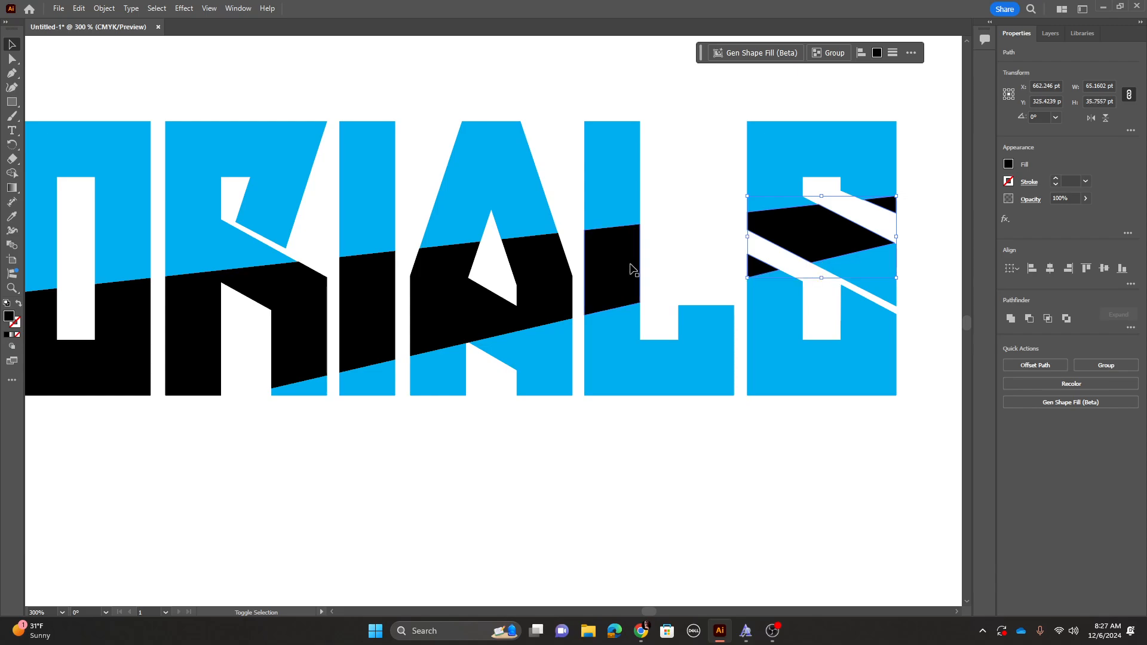
shift+click(541, 271)
shift+click(387, 304)
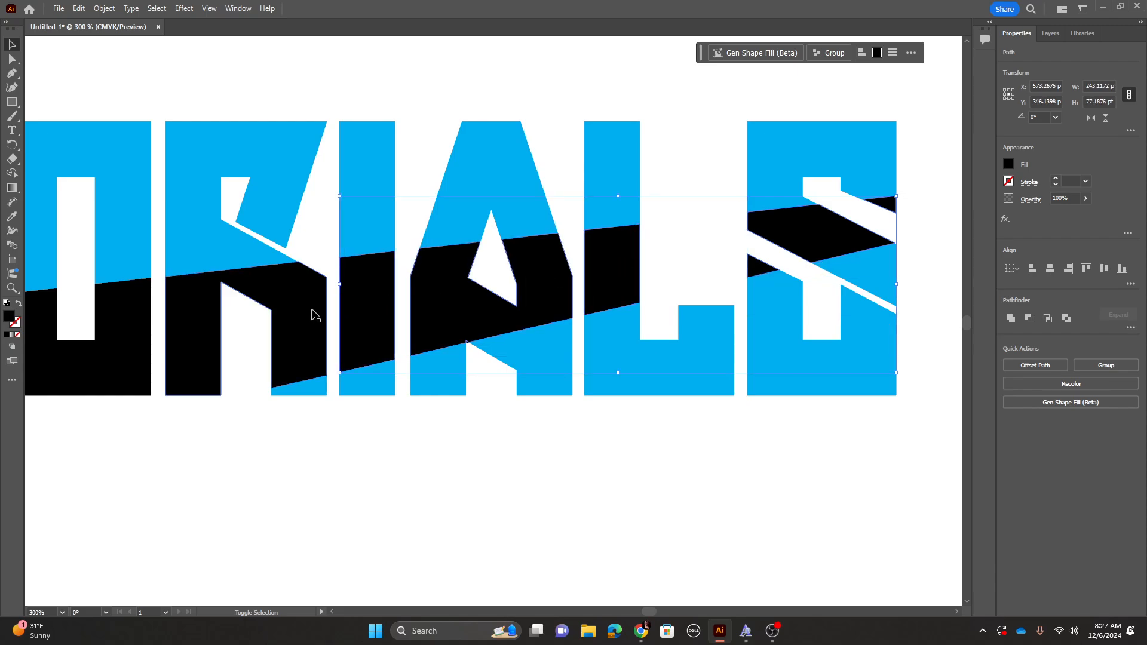
shift+click(309, 312)
shift+click(117, 325)
drag(93, 375, 627, 353)
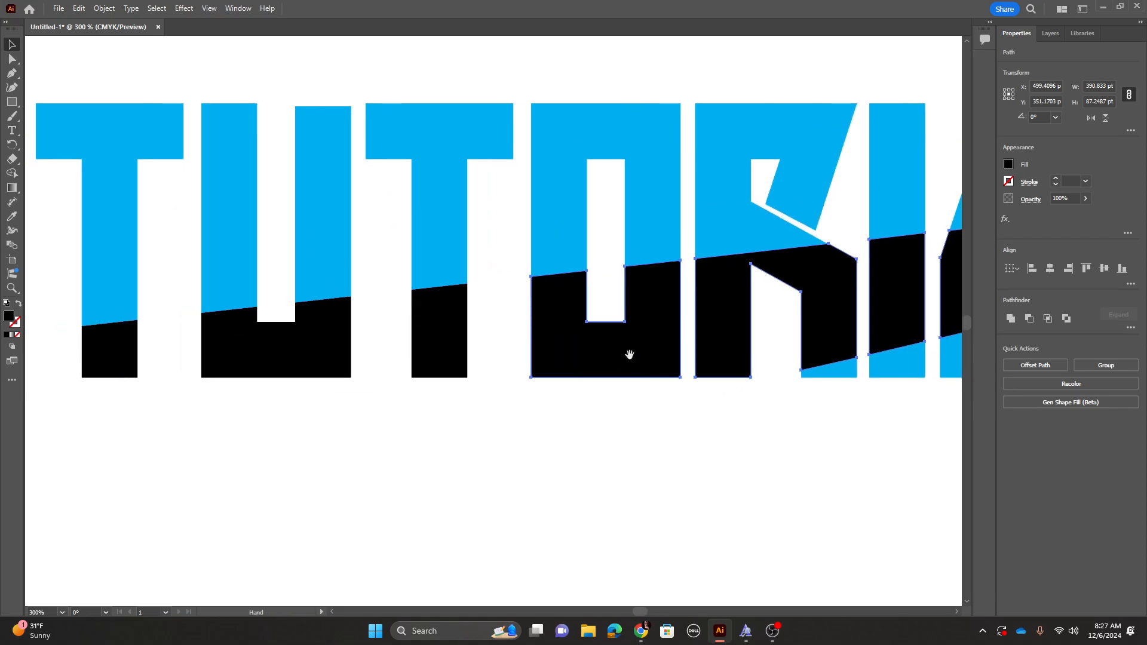
shift+click(627, 353)
shift+click(430, 340)
shift+click(333, 351)
shift+click(106, 359)
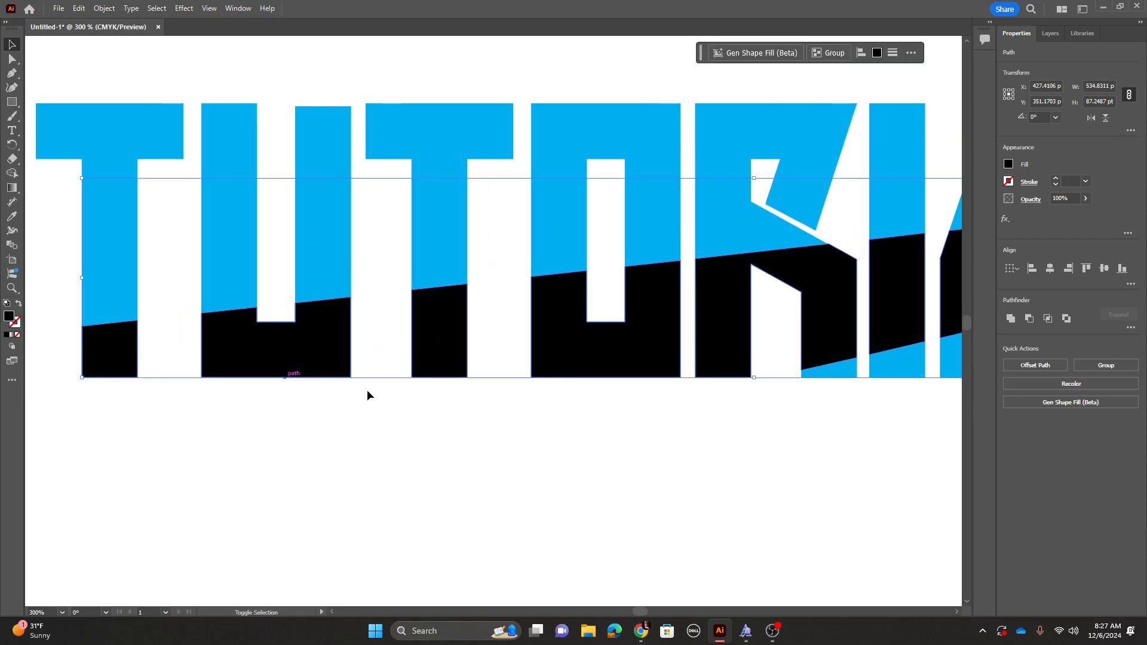
click(801, 467)
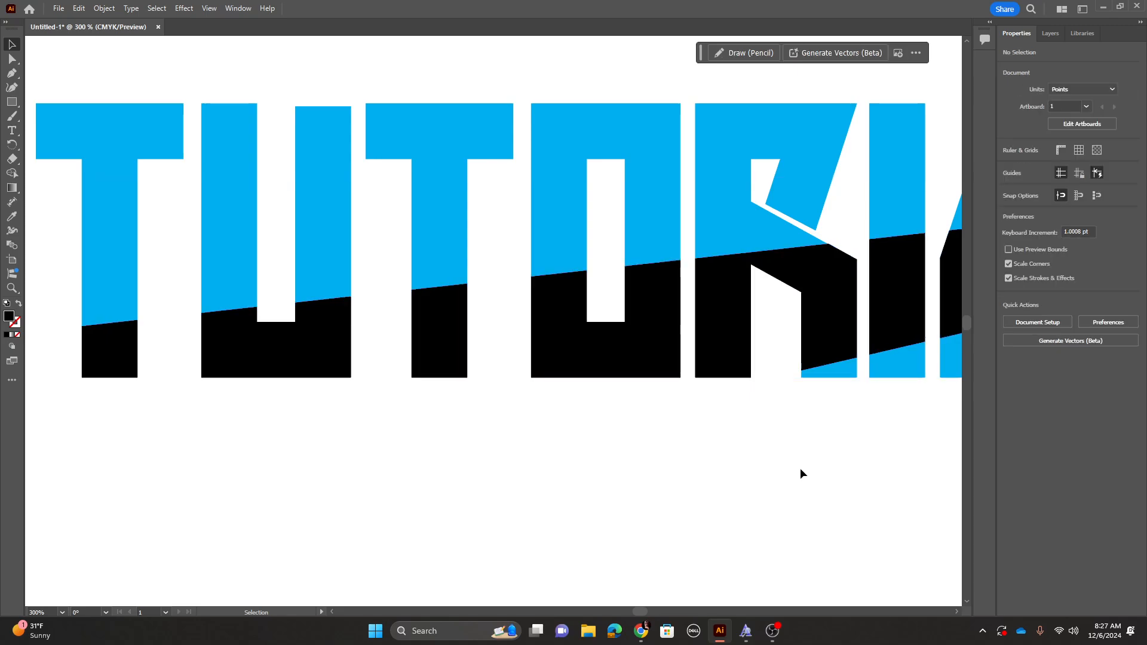
Nudge the lower cyan group slightly down and the upper cyan group slightly up, opening thin gaps along the black slice.
key(ctrl+minus)
key(ctrl+minus)
drag(774, 447, 635, 512)
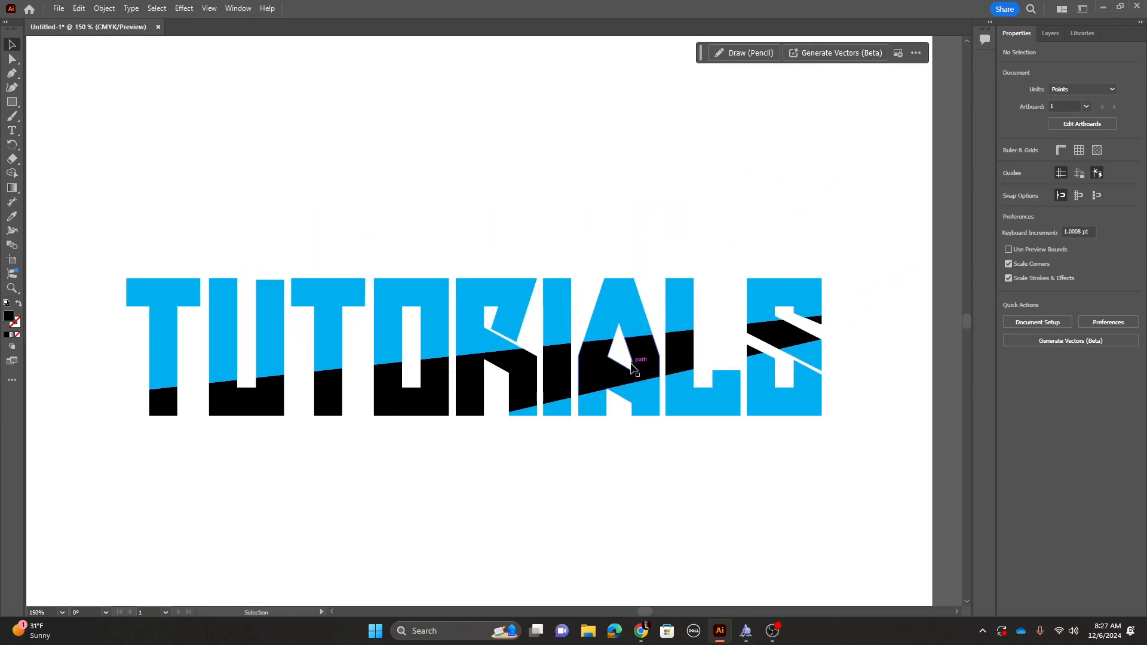
drag(643, 403, 643, 407)
drag(606, 320, 606, 317)
click(596, 201)
drag(669, 169, 535, 402)
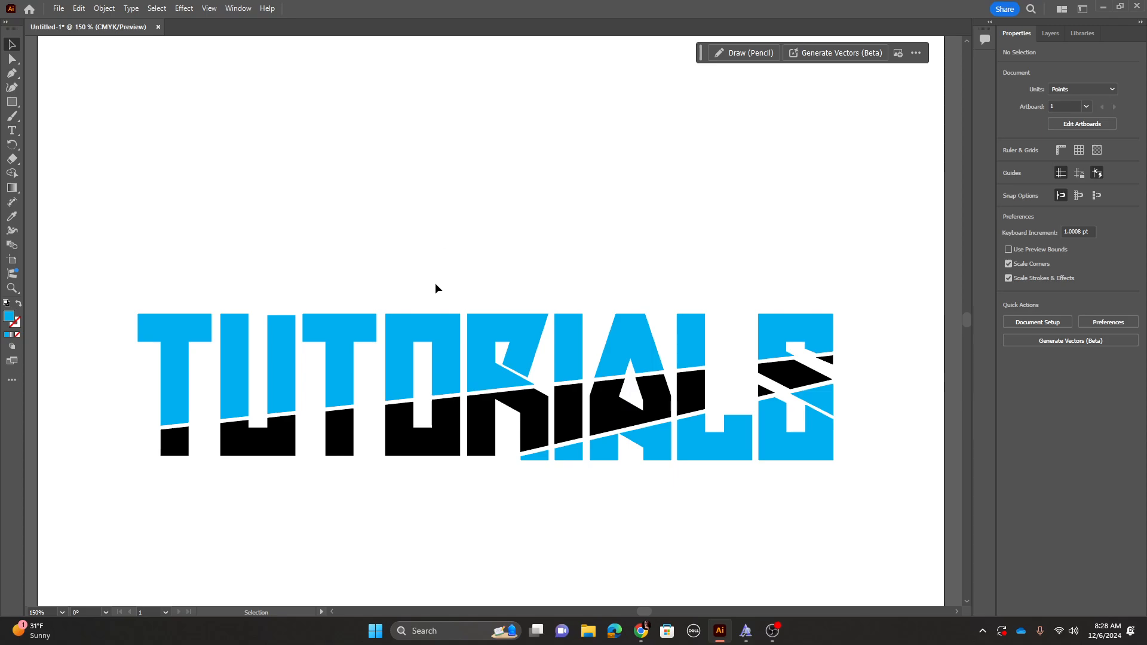
Rotate the black slice group by about 0.9° around its upper corner at the outer edge of the S.
click(478, 359)
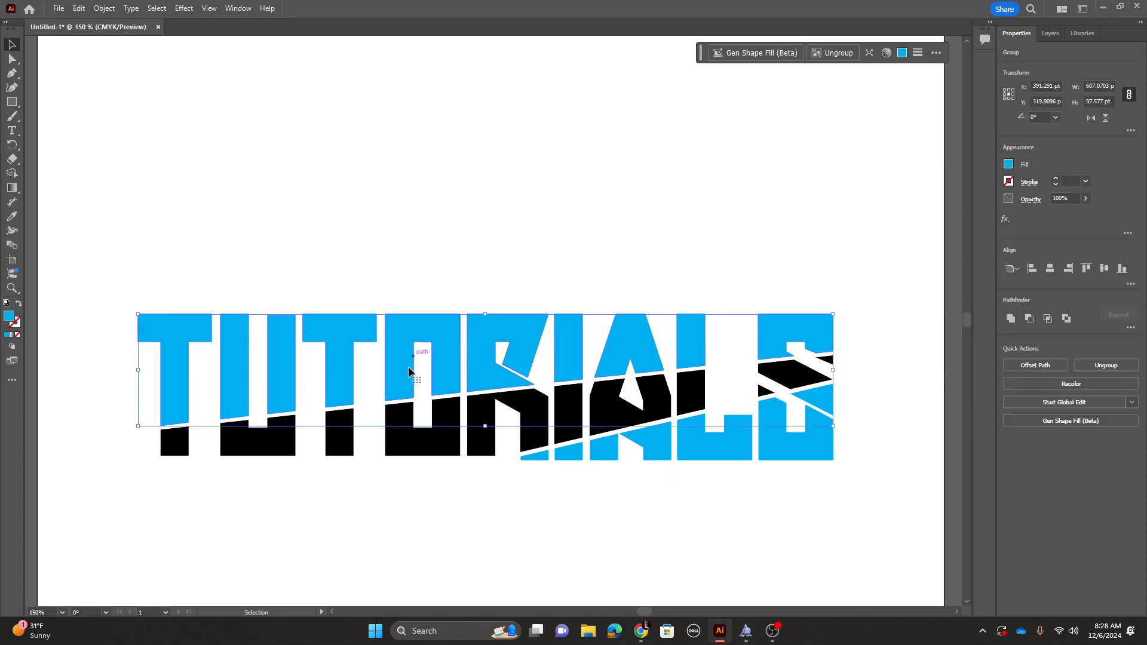
click(491, 438)
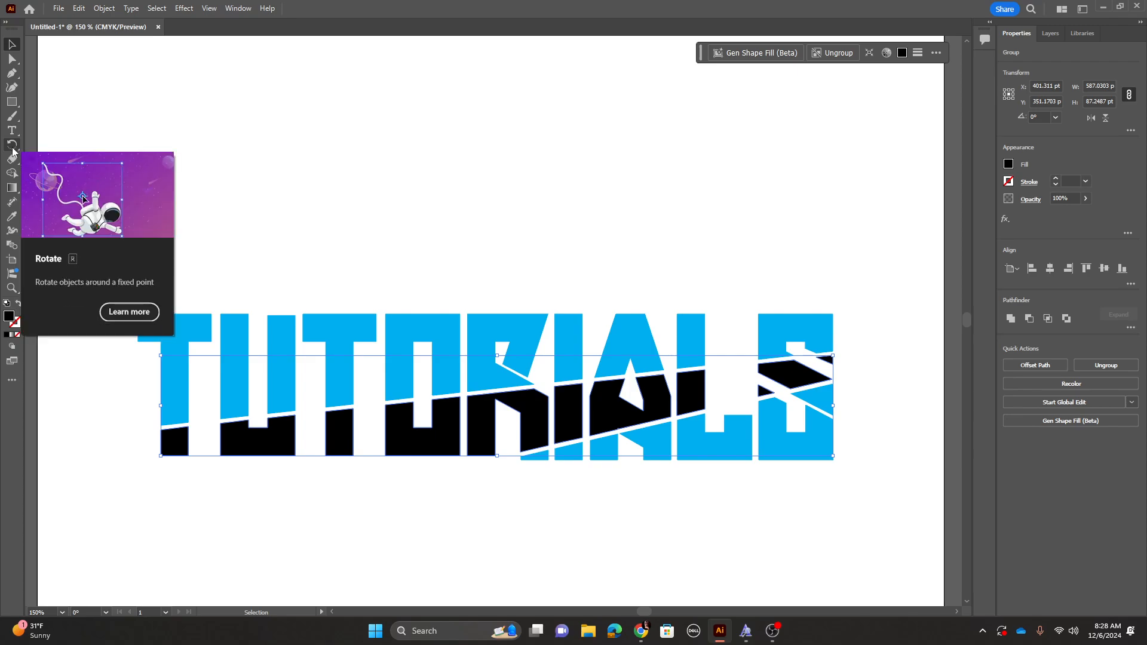
click(12, 146)
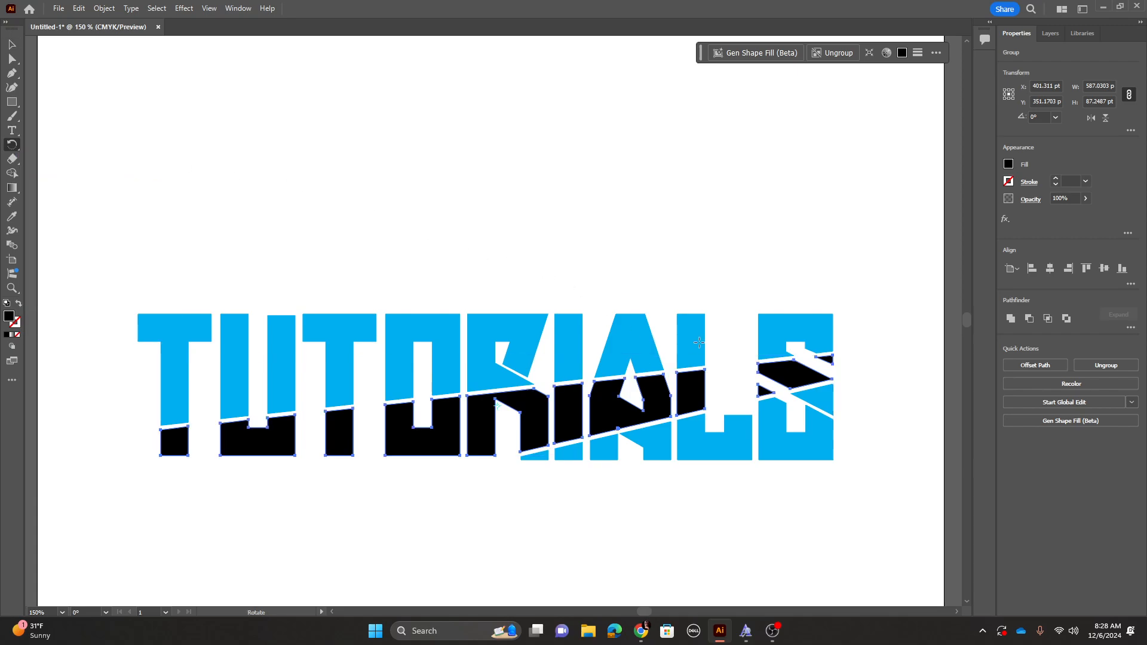
key(ctrl+equal)
key(ctrl+equal)
key(ctrl+equal)
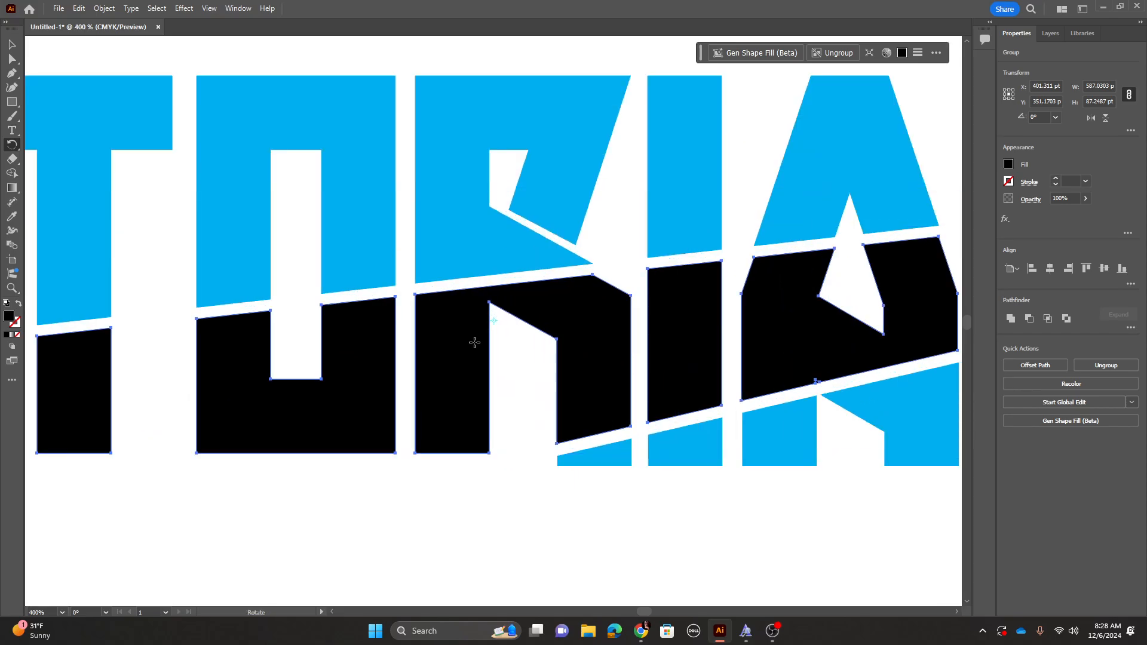
click(489, 320)
drag(466, 345, 391, 412)
drag(735, 299, 431, 381)
drag(576, 355, 313, 466)
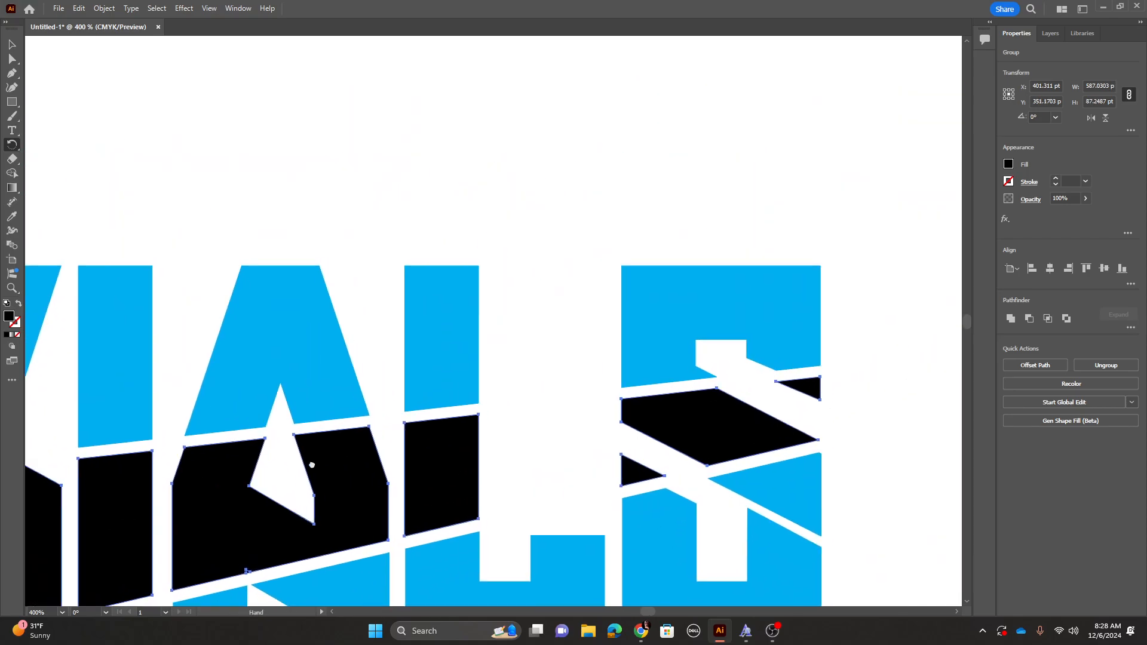
drag(461, 425, 264, 425)
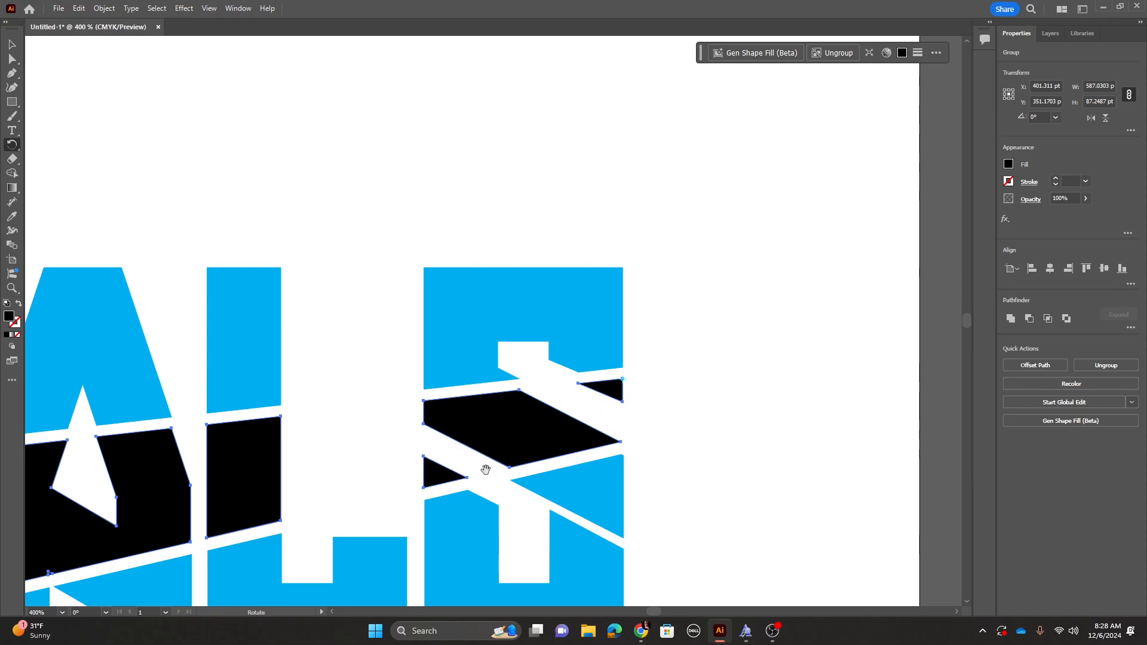
drag(486, 470, 810, 402)
drag(345, 469, 523, 422)
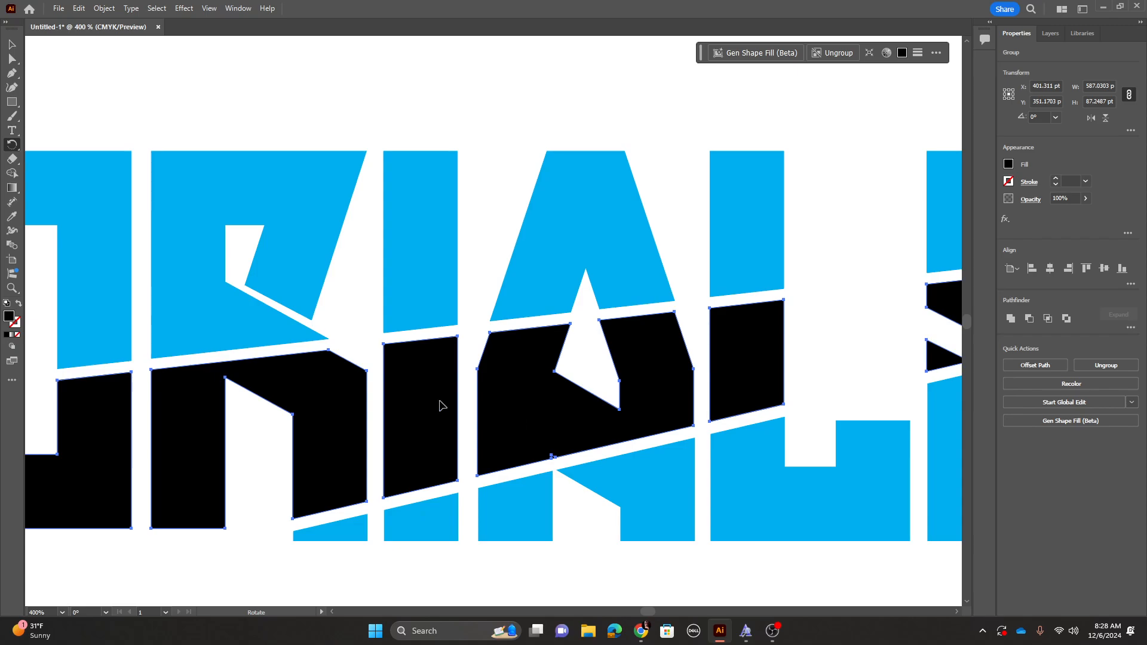
mouse_move(440, 406)
mouse_down()
mouse_move(428, 417)
mouse_move(438, 418)
mouse_up()
click(12, 45)
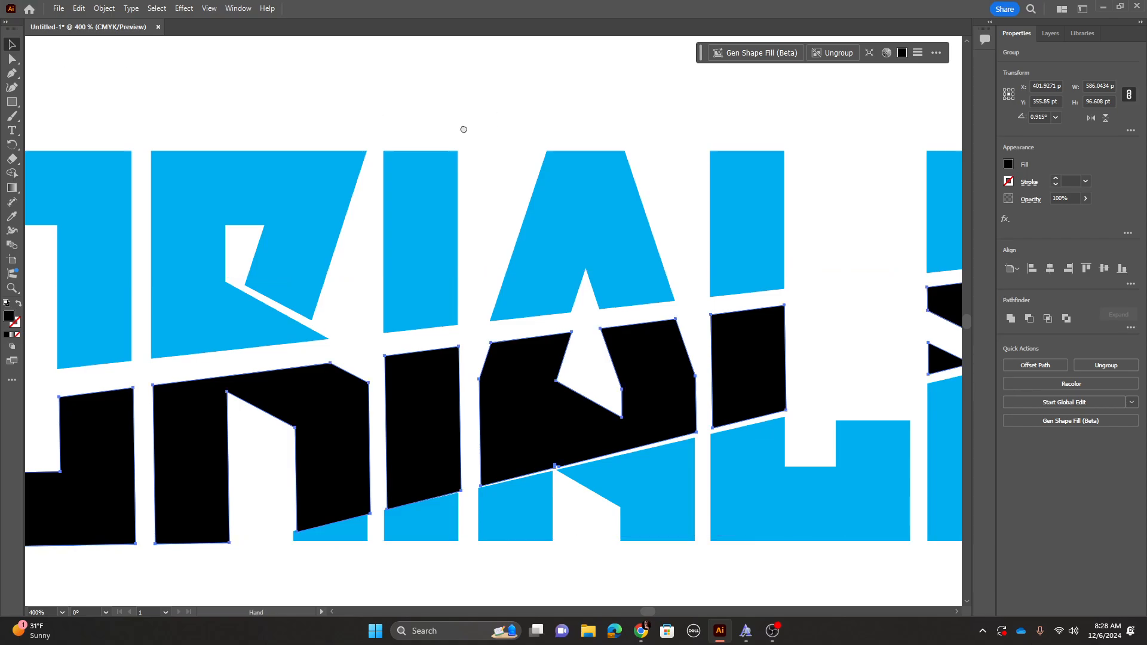
Move the rotated black slice about 3 pt right and 3 pt up, between the two cyan groups.
drag(578, 135, 243, 169)
mouse_move(633, 354)
mouse_down()
mouse_move(639, 338)
mouse_move(661, 338)
mouse_move(638, 344)
mouse_up()
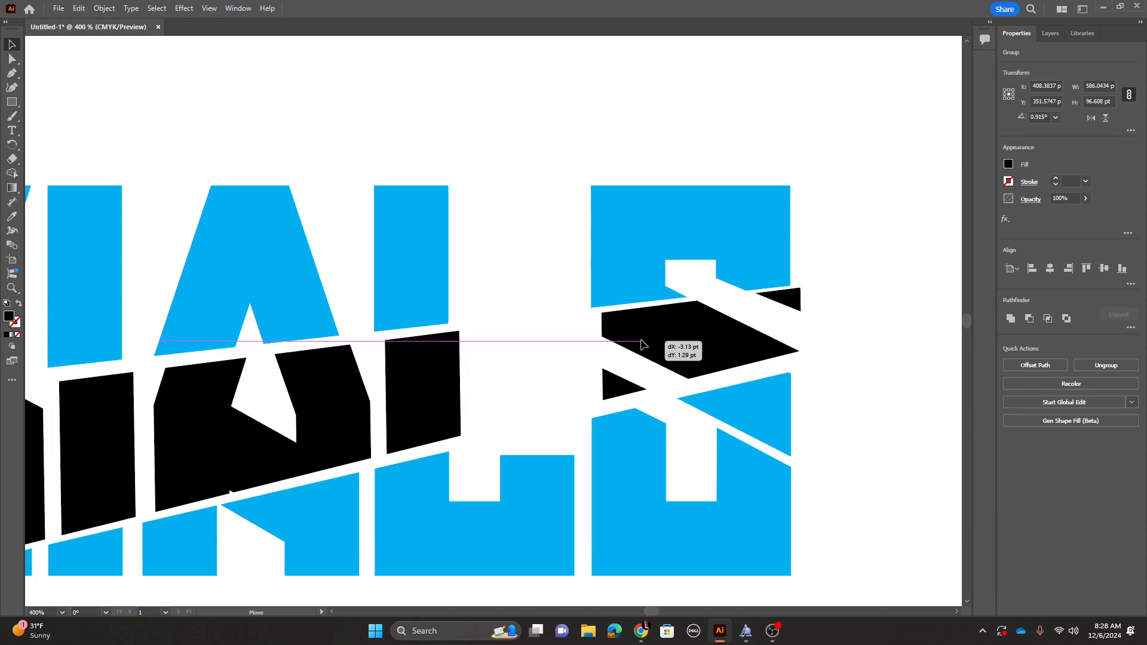
click(549, 203)
key(ctrl+minus)
key(ctrl+minus)
key(ctrl+minus)
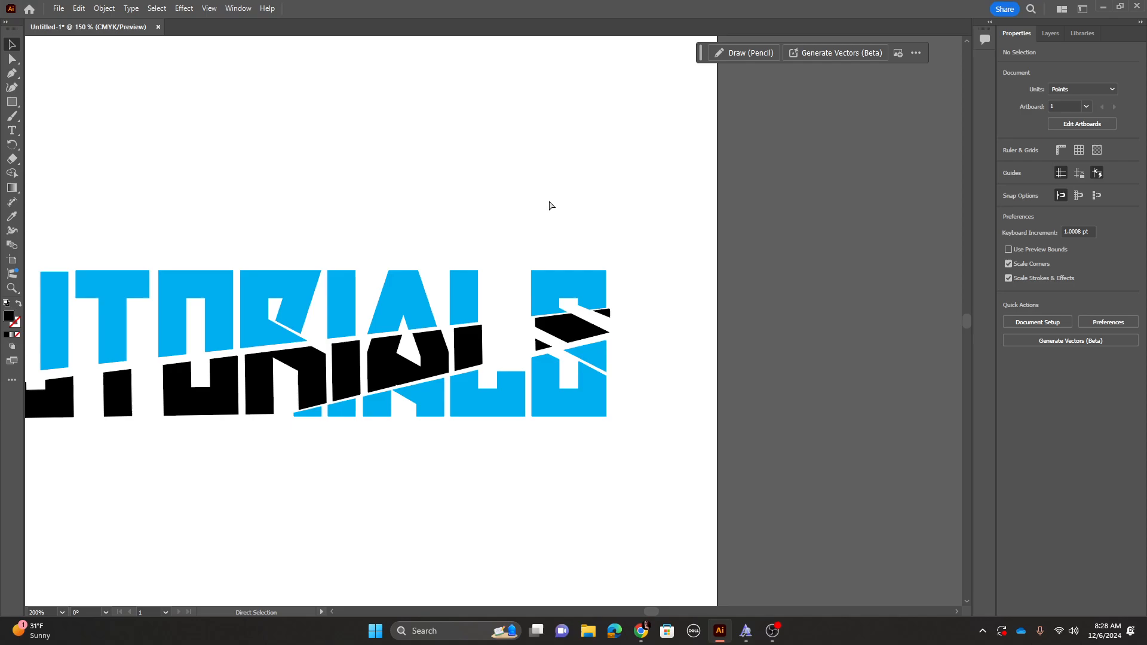
key(space)
drag(381, 257, 606, 225)
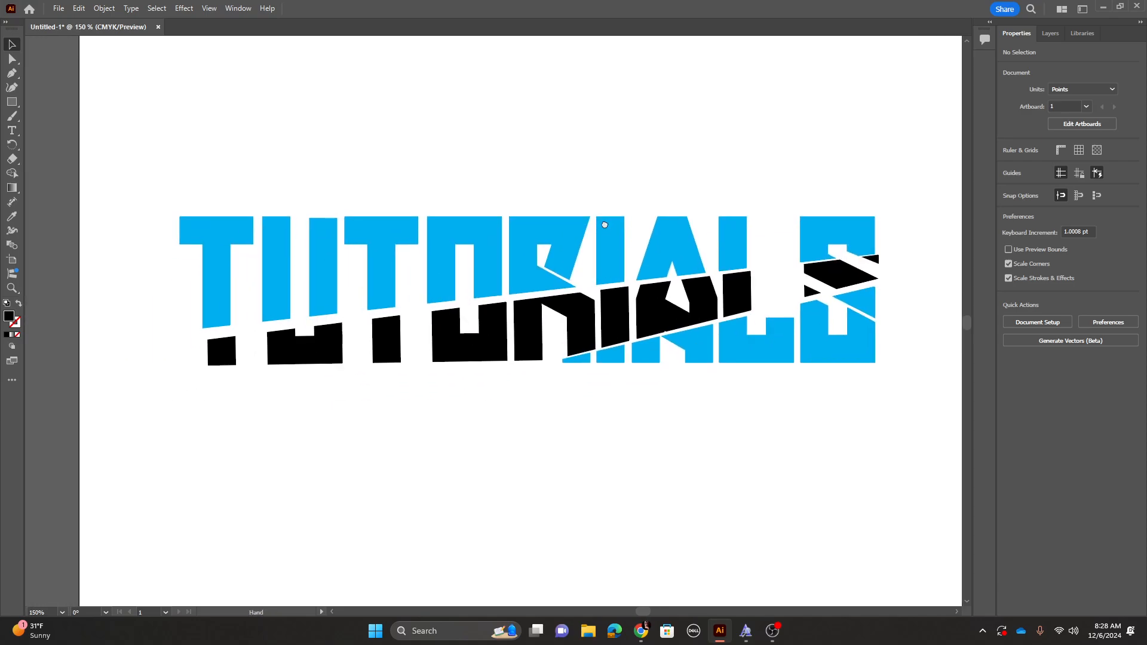
Rotate the black slice around the S's upper outer corner to an angle of about 0.49°.
click(13, 146)
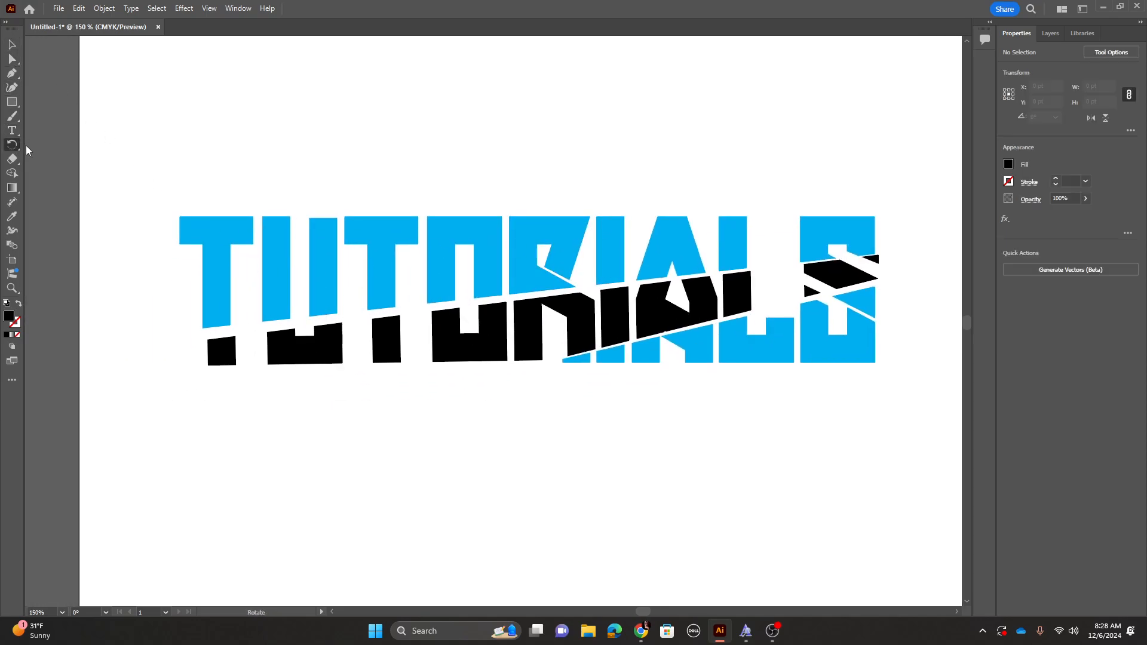
click(12, 44)
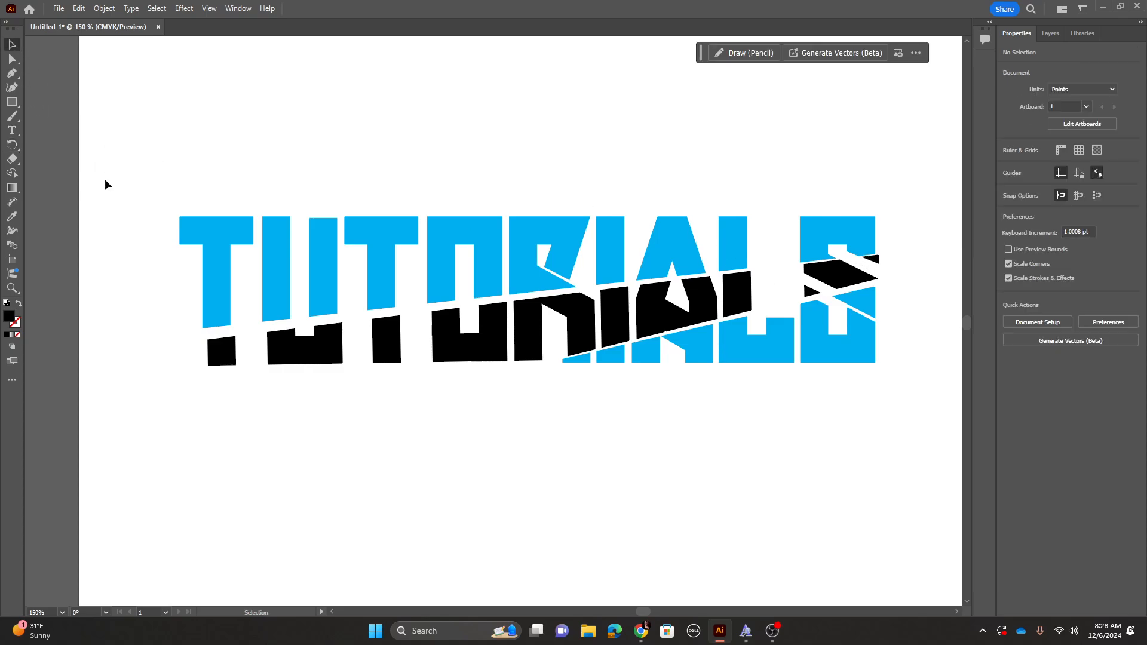
click(227, 346)
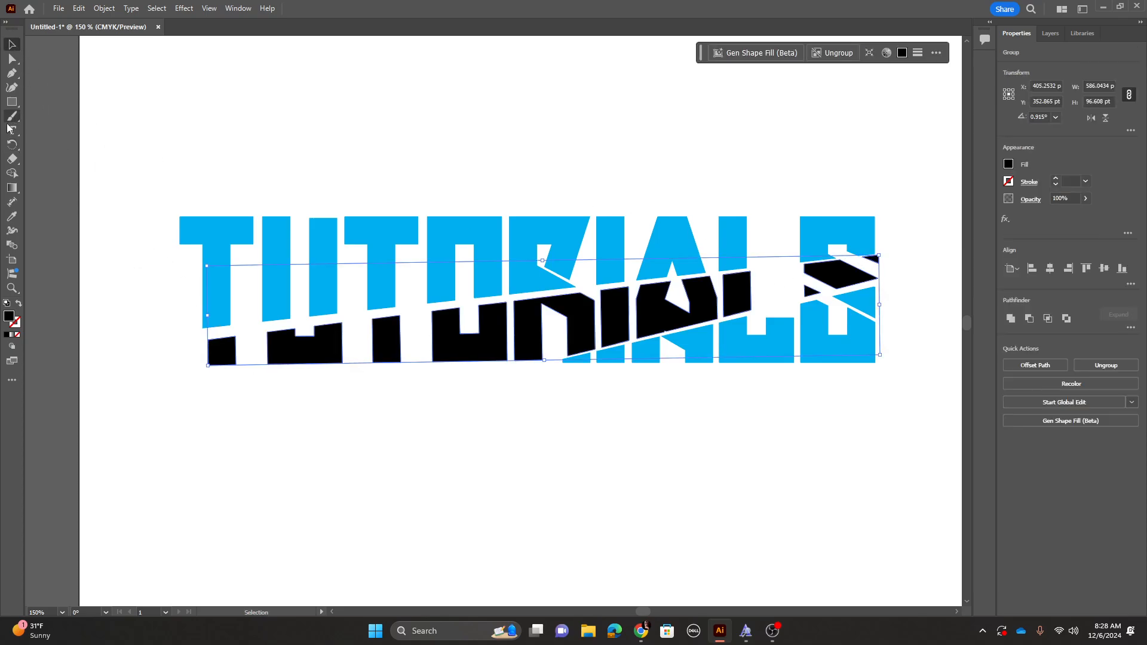
click(12, 145)
click(876, 257)
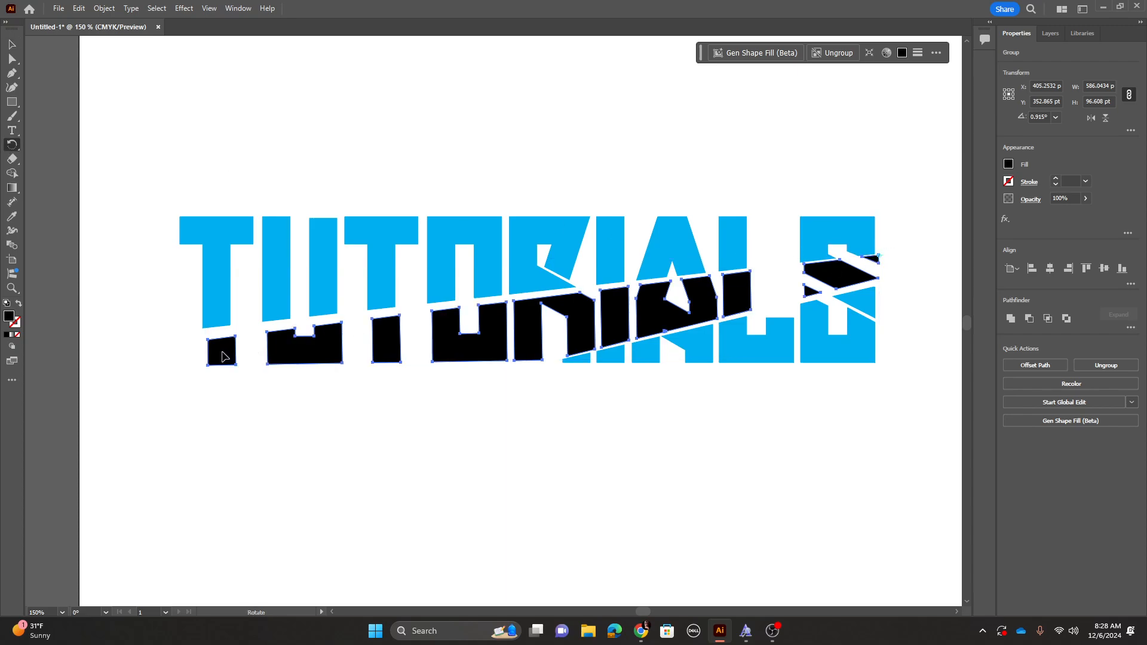
drag(222, 356, 224, 352)
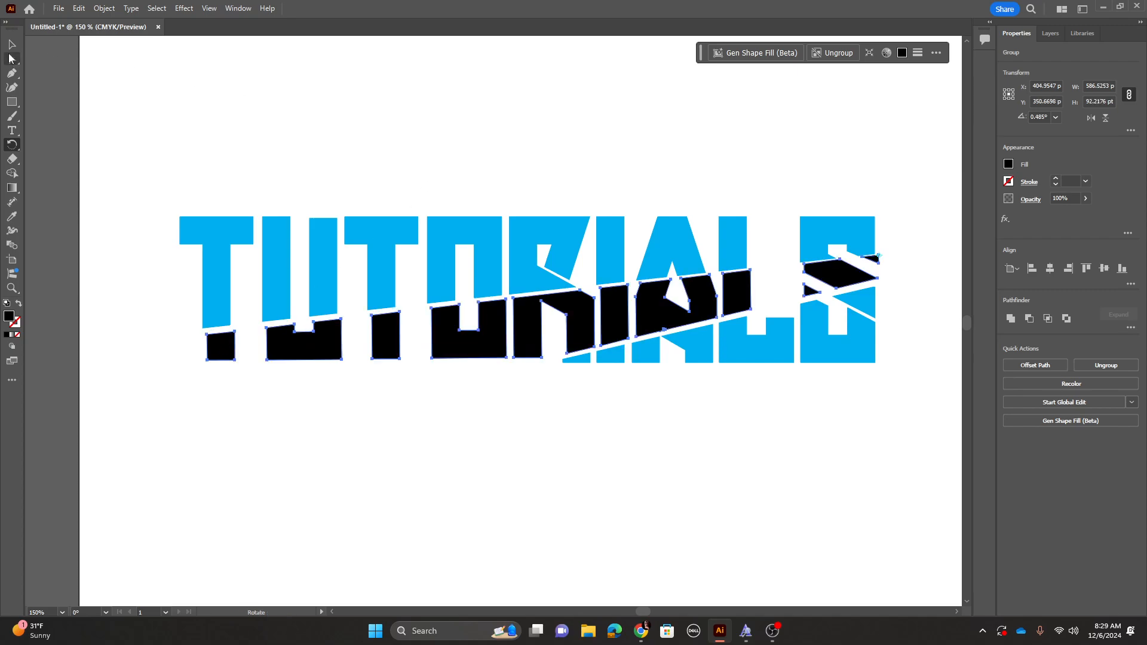
click(12, 59)
click(10, 46)
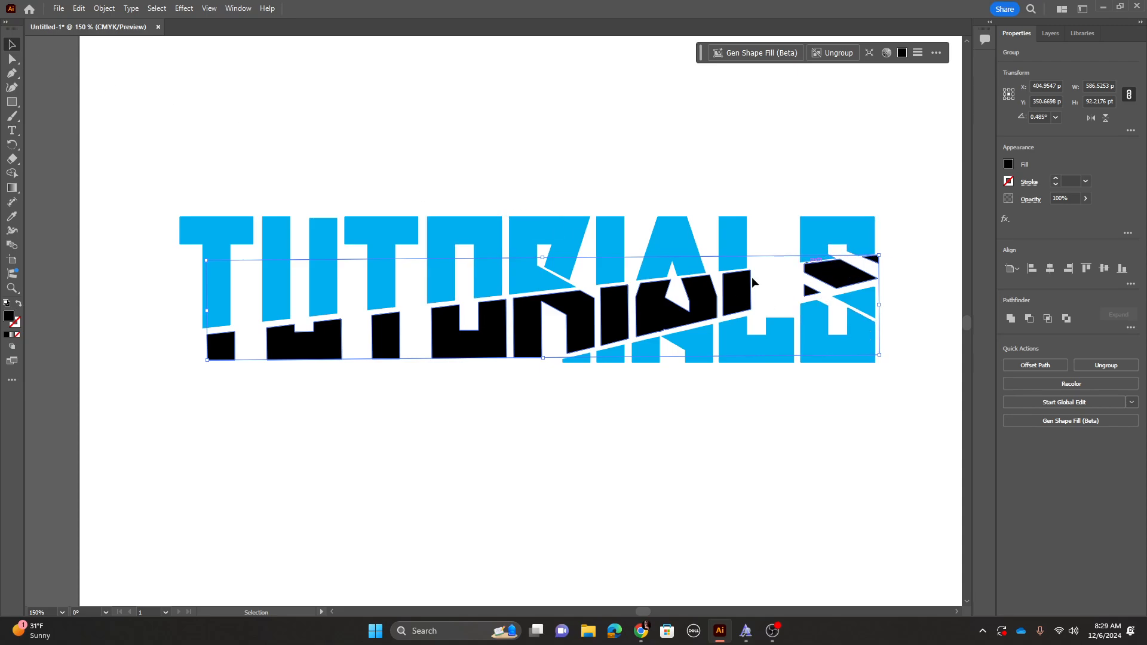
click(326, 147)
Rotate the lower cyan group very slightly clockwise around its end at the R's foot.
click(760, 353)
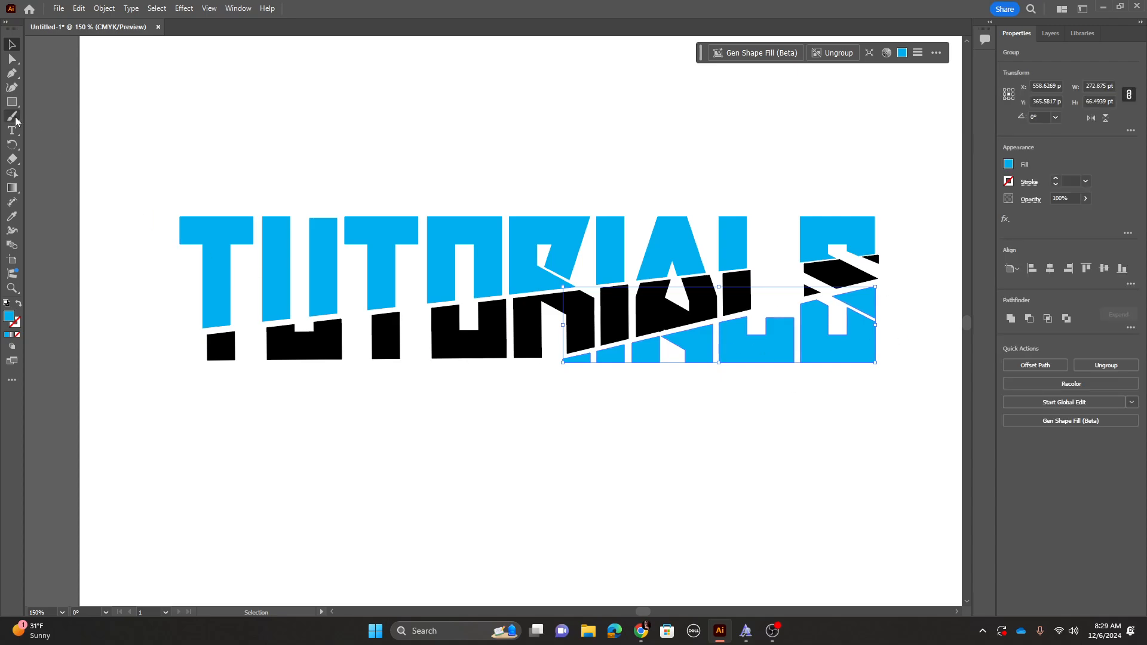
click(17, 146)
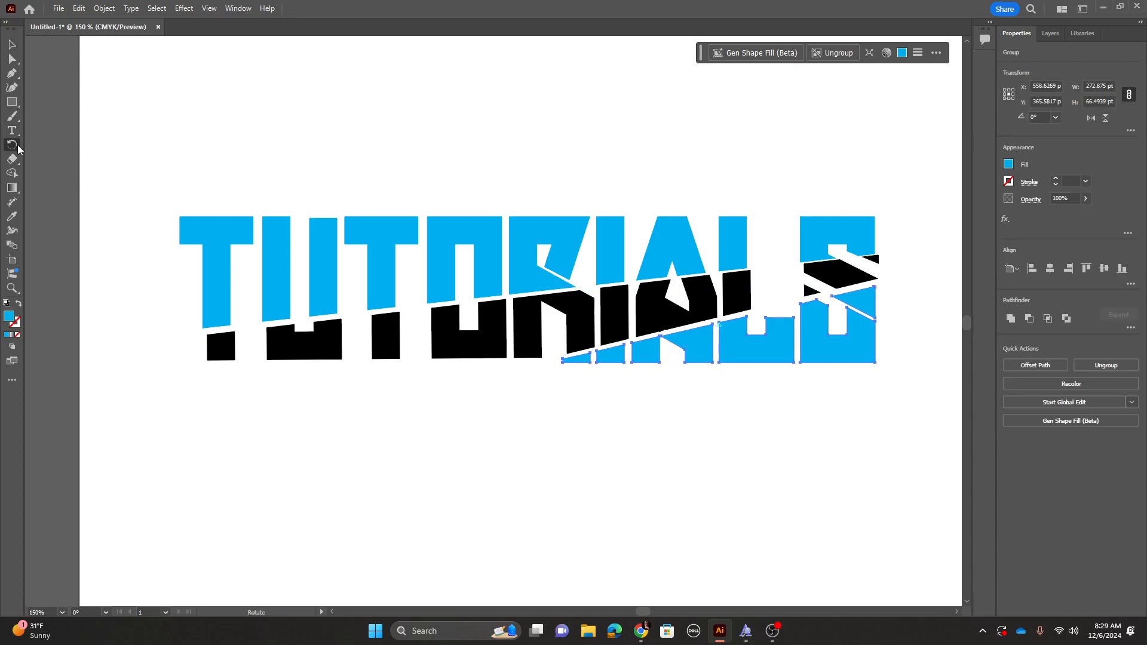
click(578, 363)
drag(844, 346, 760, 353)
click(13, 43)
click(615, 141)
drag(520, 176, 495, 257)
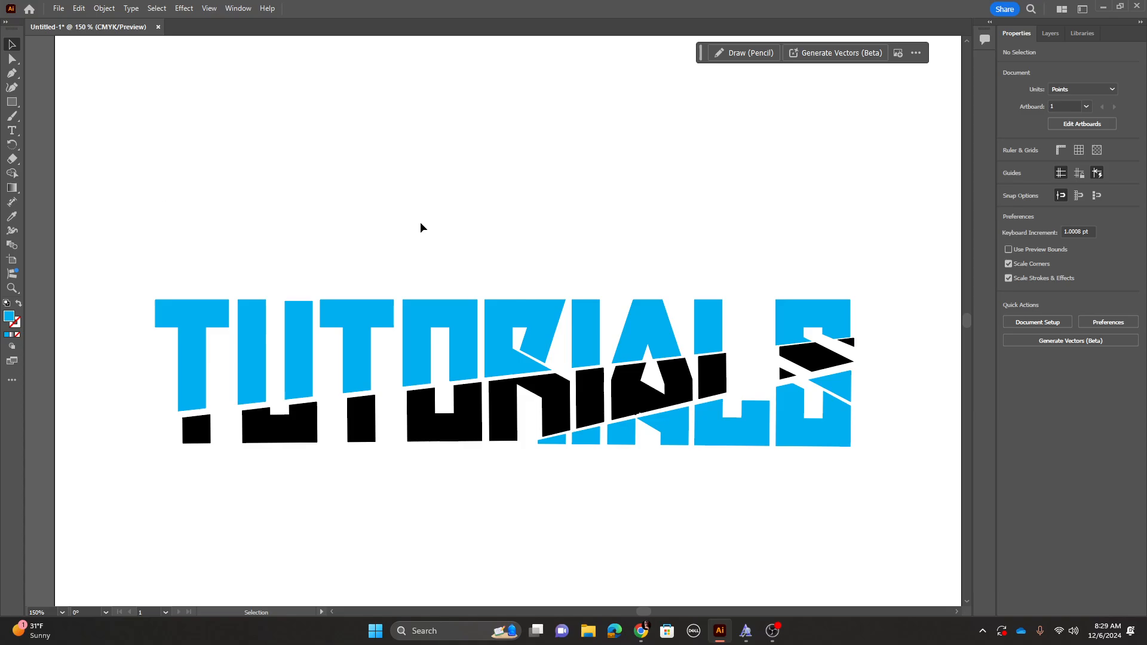
Draw a thin tapered sliver about 300 pt long with the Pen tool, from above the I diagonally down to the U.
scroll(420, 223, up, 6)
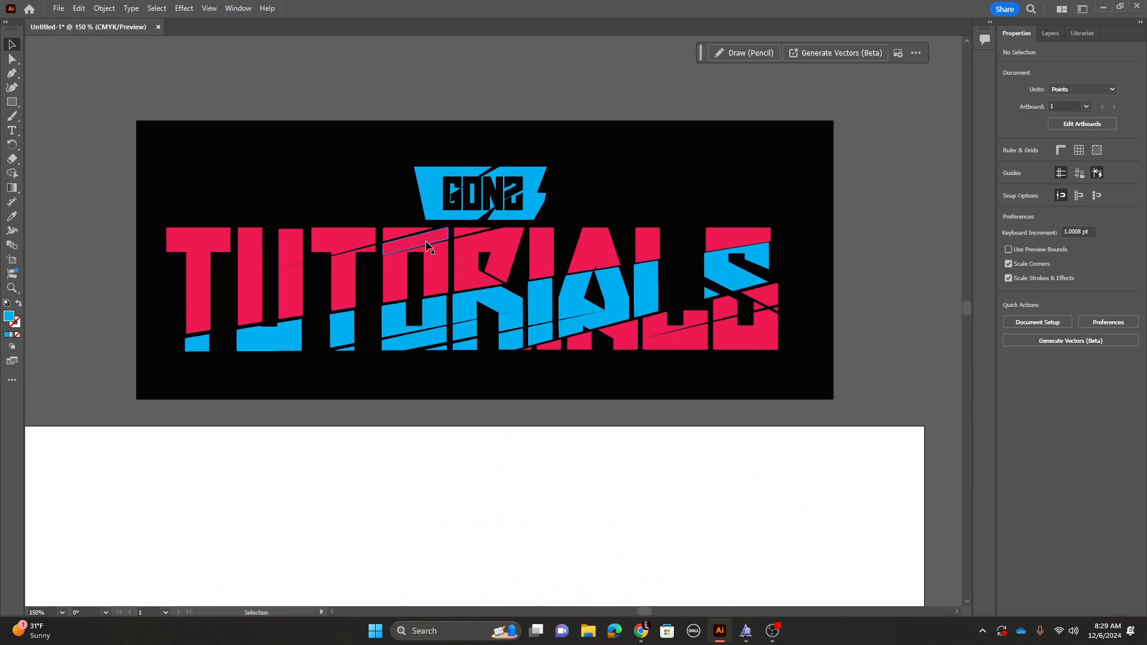
drag(599, 574, 651, 226)
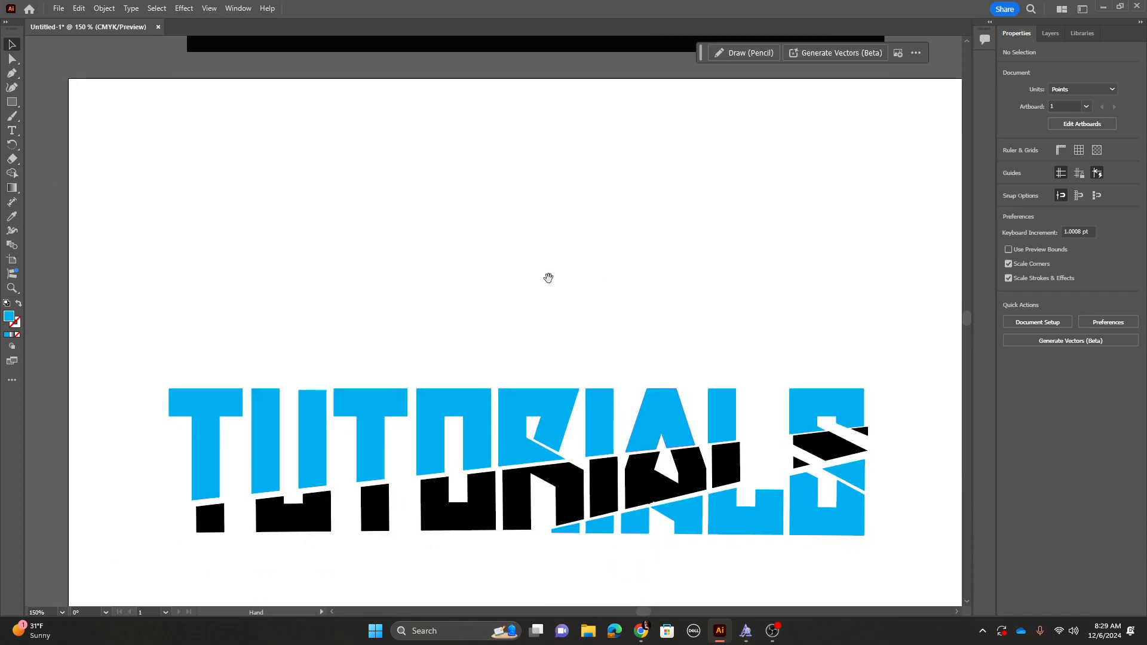
click(12, 73)
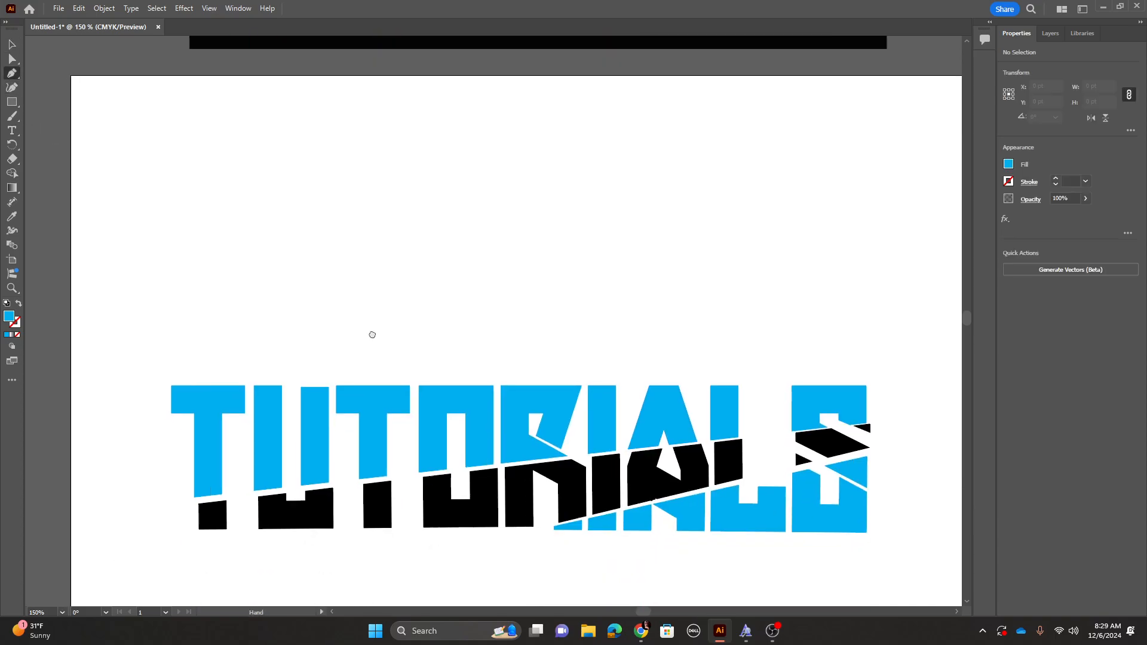
drag(372, 334, 517, 222)
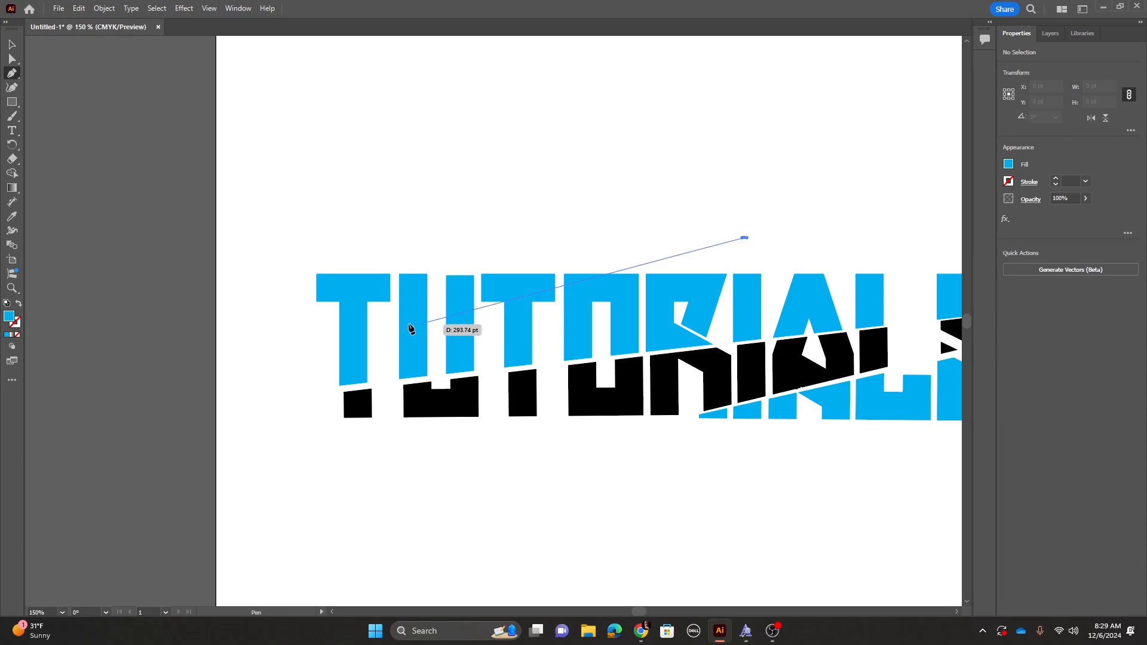
click(402, 327)
click(761, 245)
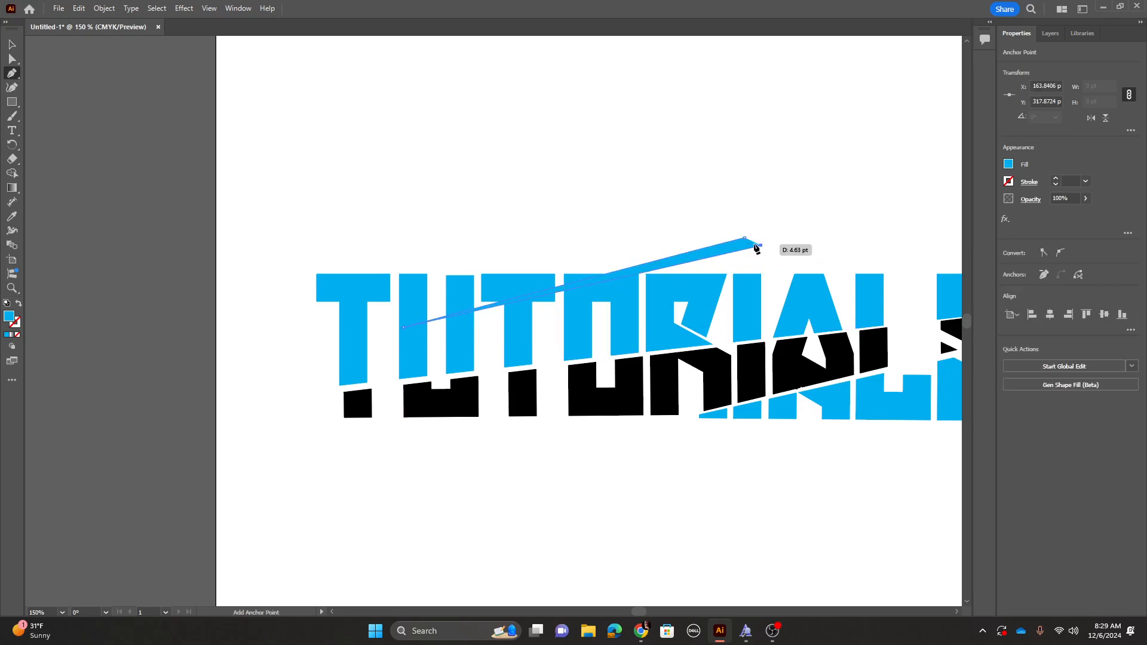
key(Escape)
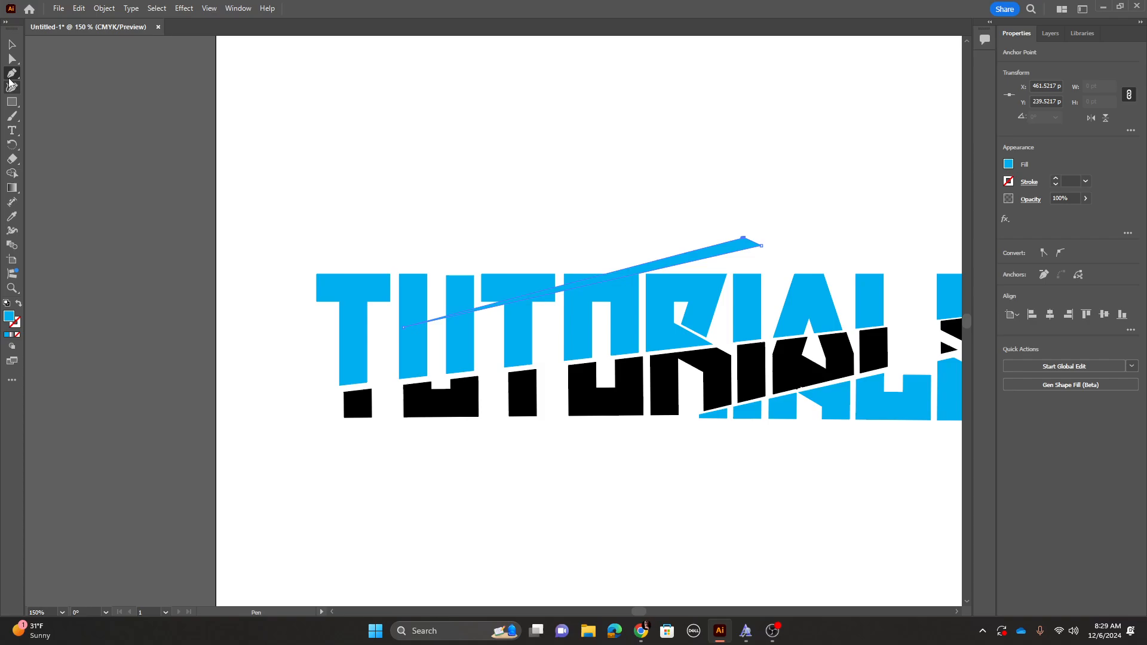
Fill the tapered sliver with the yellow swatch C=5 M=0 Y=90 K=0.
click(11, 44)
double_click(10, 317)
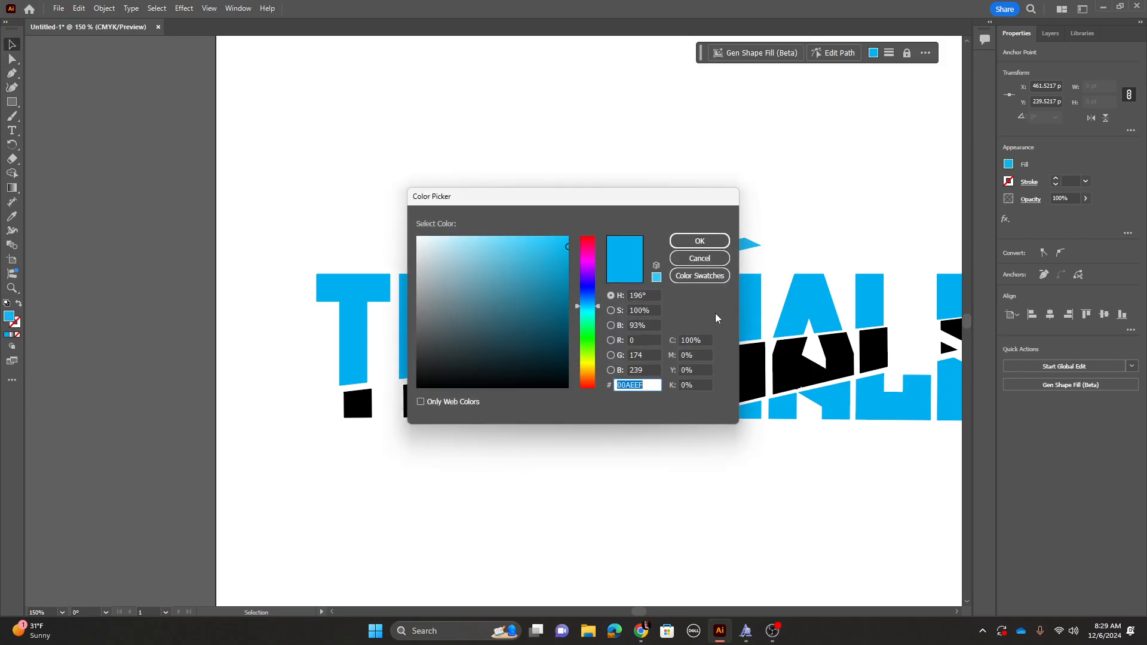
click(700, 275)
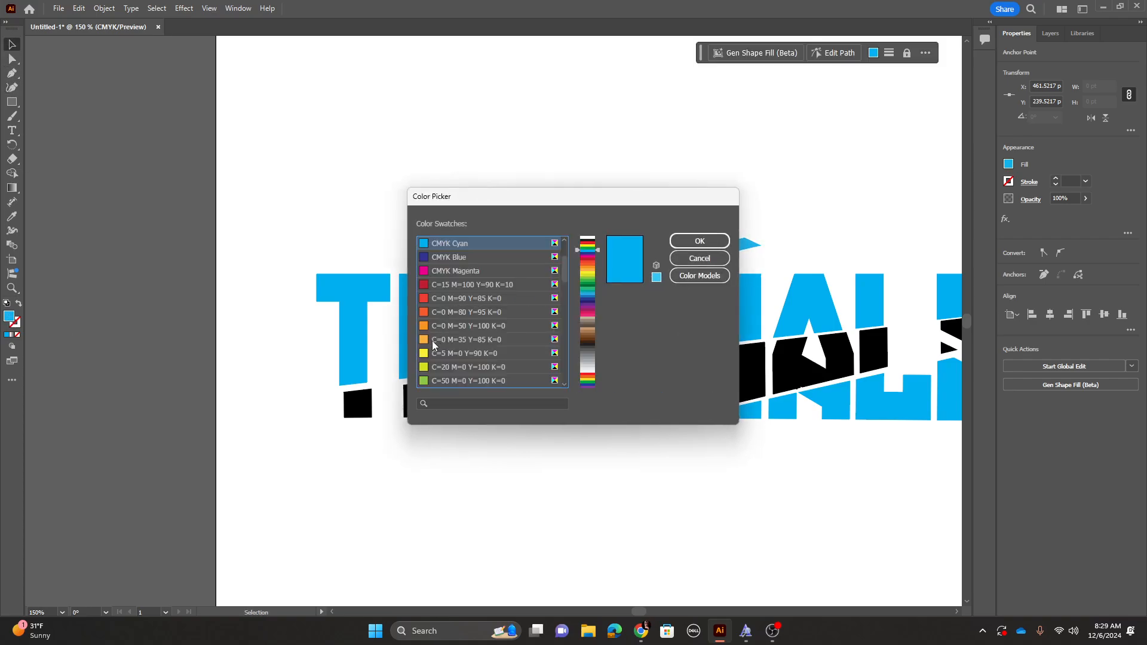
click(452, 352)
click(708, 241)
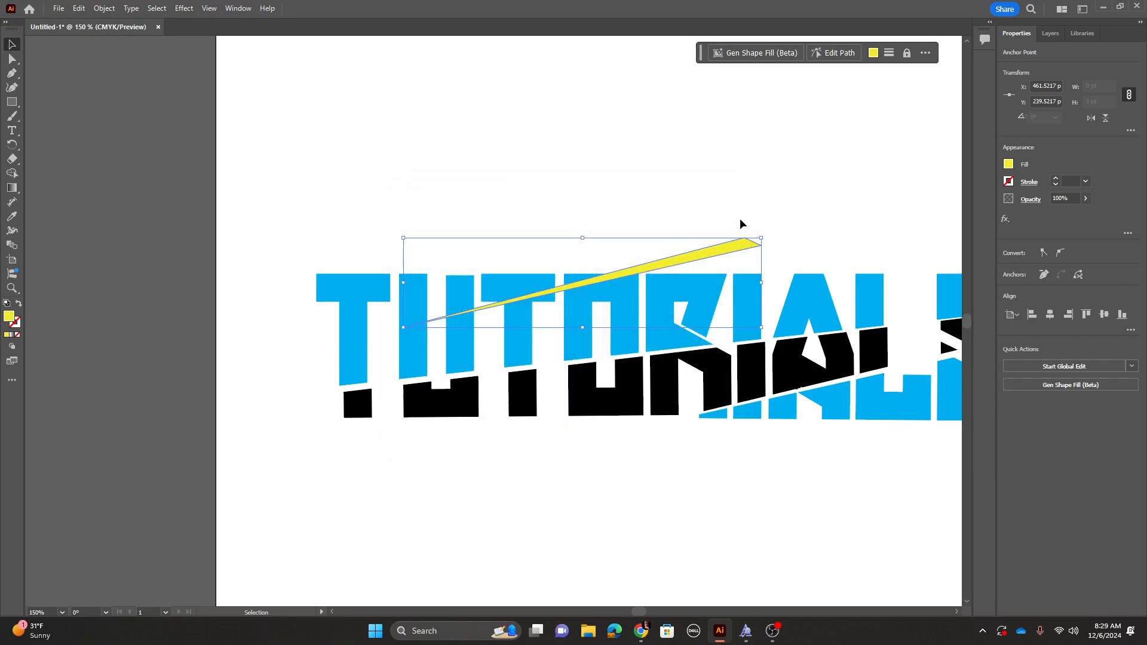
Duplicate the yellow sliver so the copy runs from the O up past the L, and rotate the copy to about 358.5°.
scroll(648, 210, right, 5)
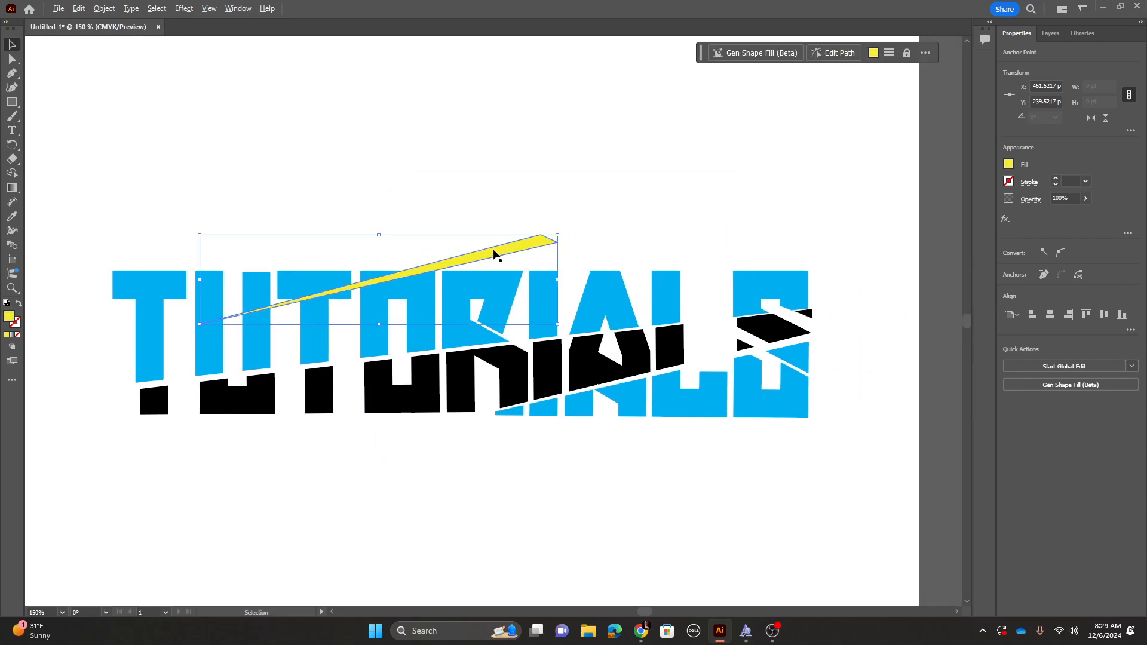
drag(493, 254, 708, 231)
key(r)
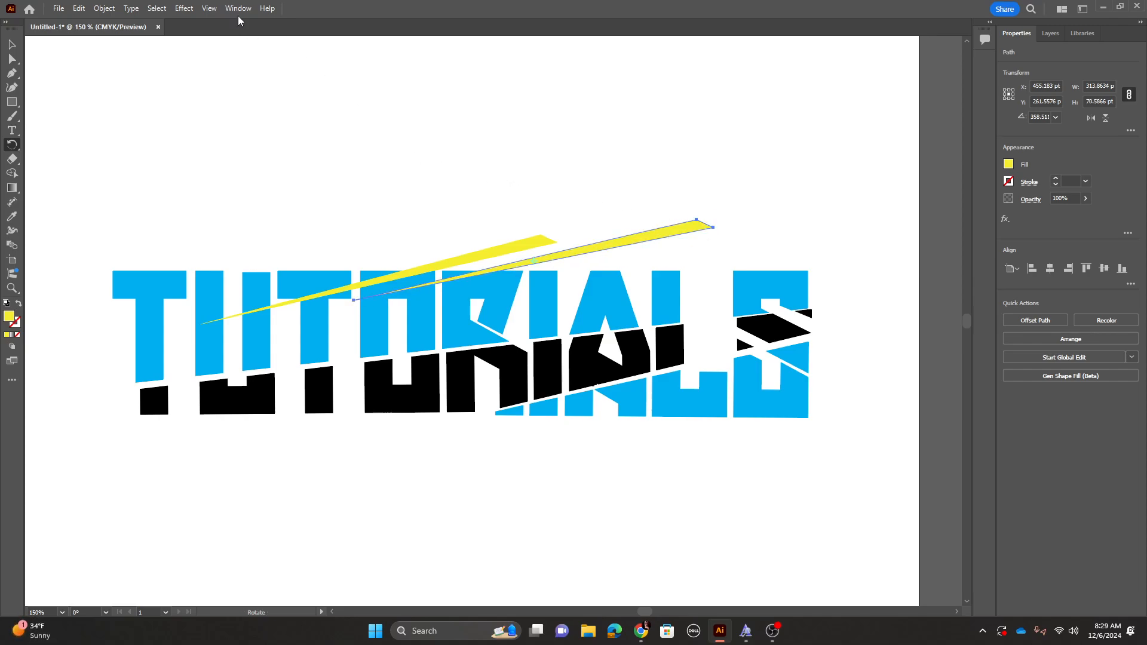
key(v)
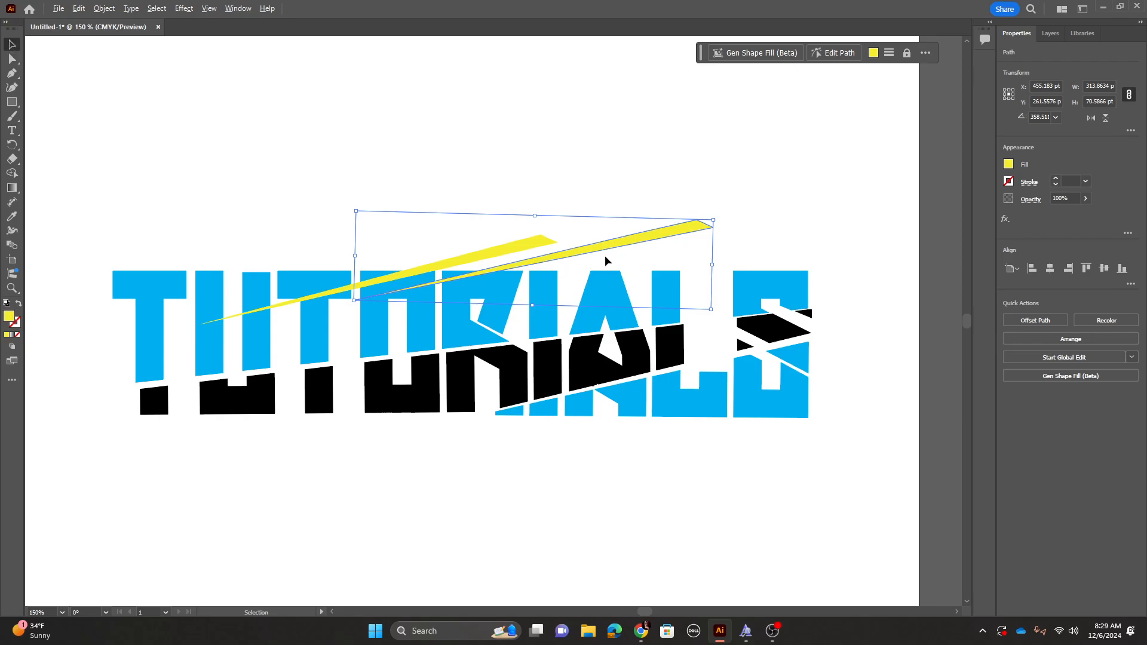
Place one sliver copy across the lower cyan ALS and two copies rotated to about 179.4° across the lower black letters.
drag(606, 261, 207, 503)
key(r)
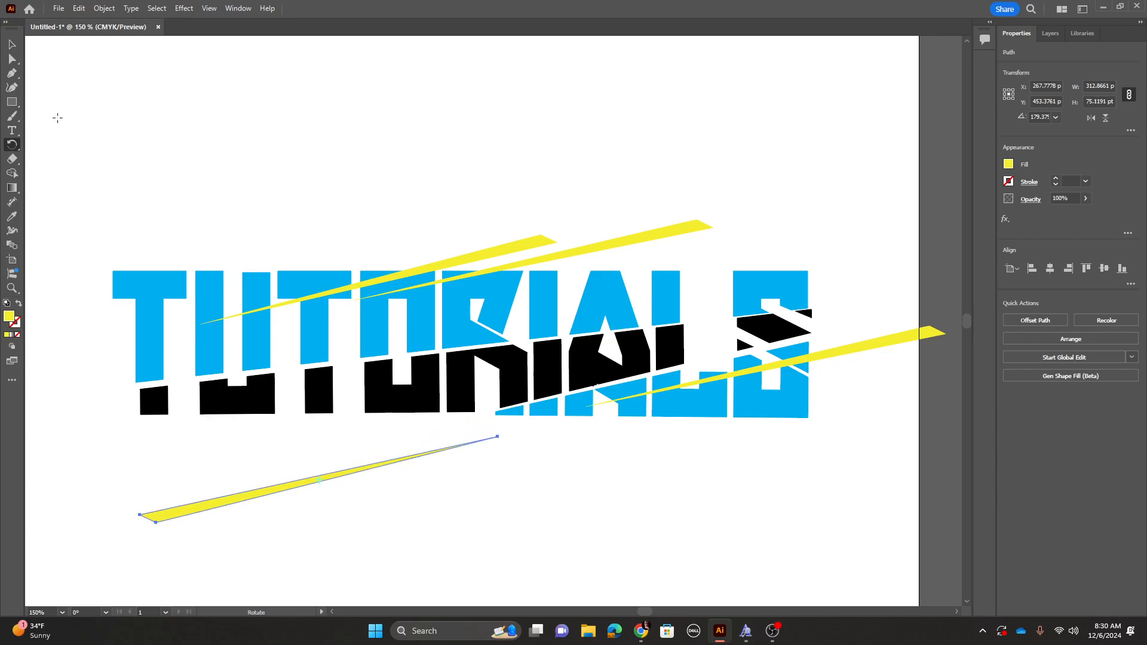
click(6, 47)
drag(281, 488, 378, 418)
click(398, 203)
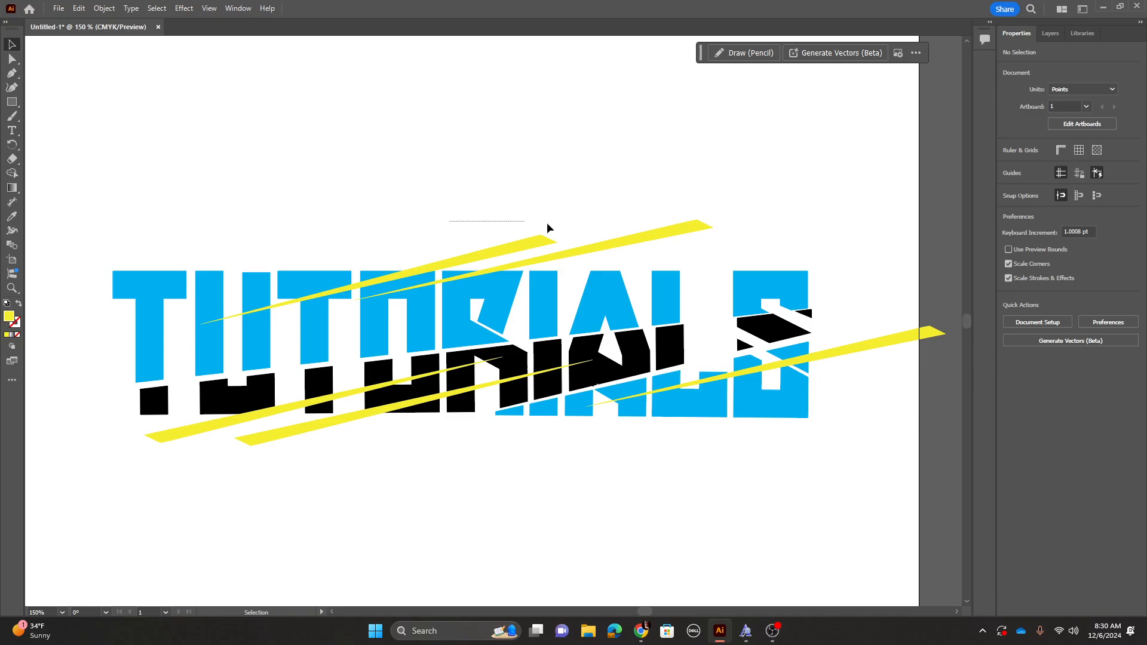
Unite the two upper yellow slivers and make them a compound path.
drag(547, 225, 702, 243)
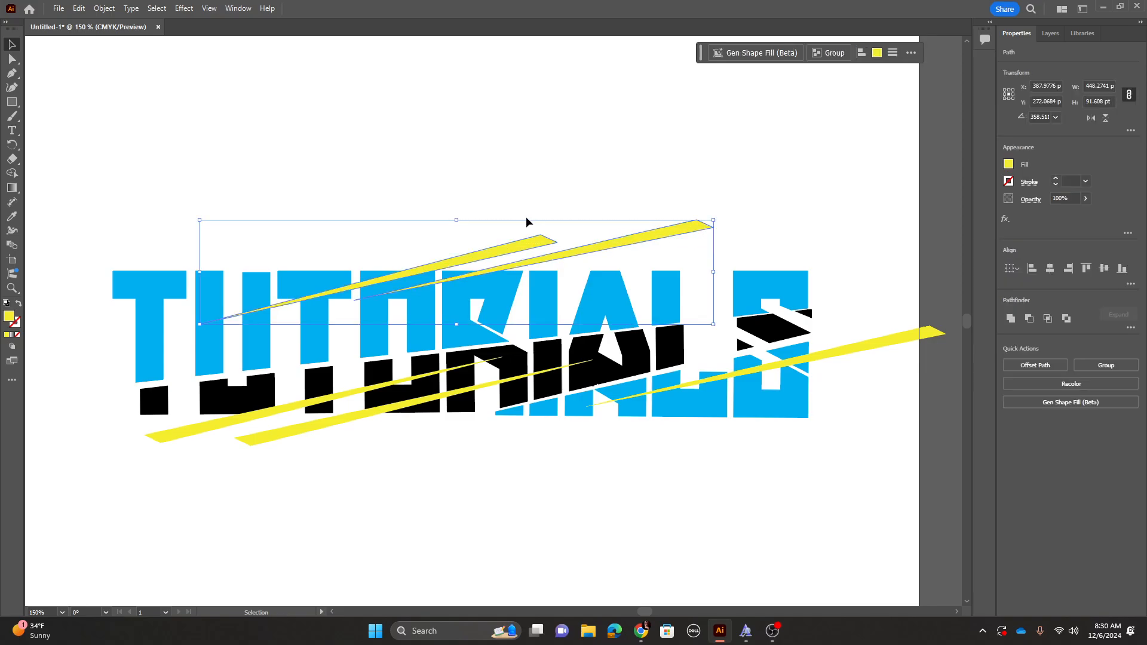
click(1010, 318)
click(104, 8)
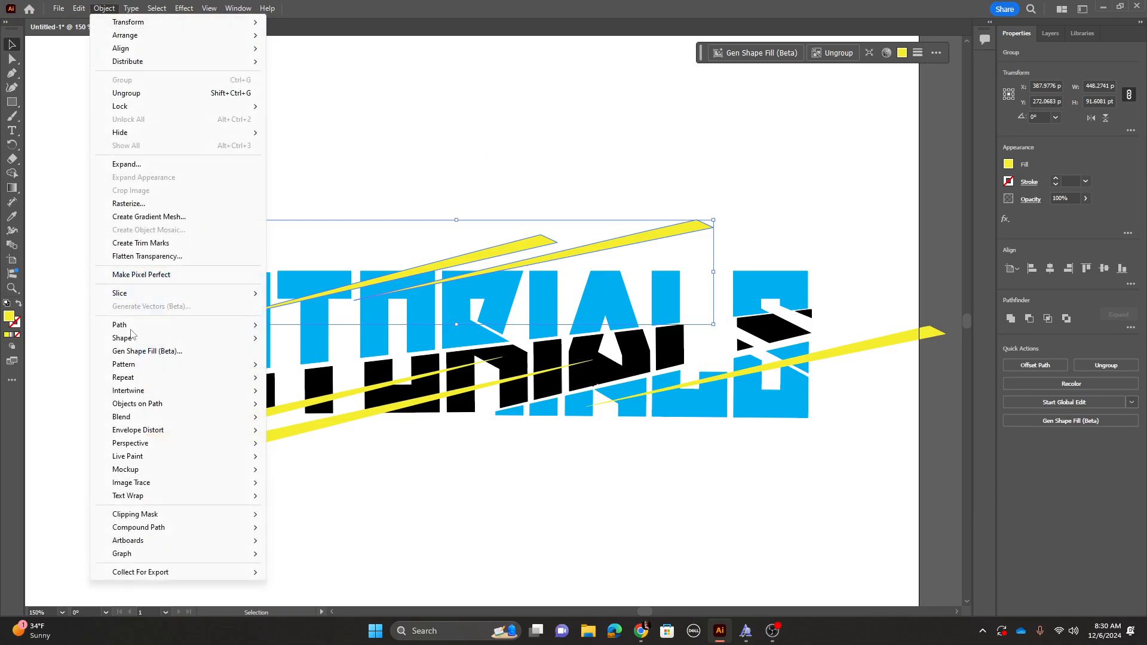
mouse_move(209, 526)
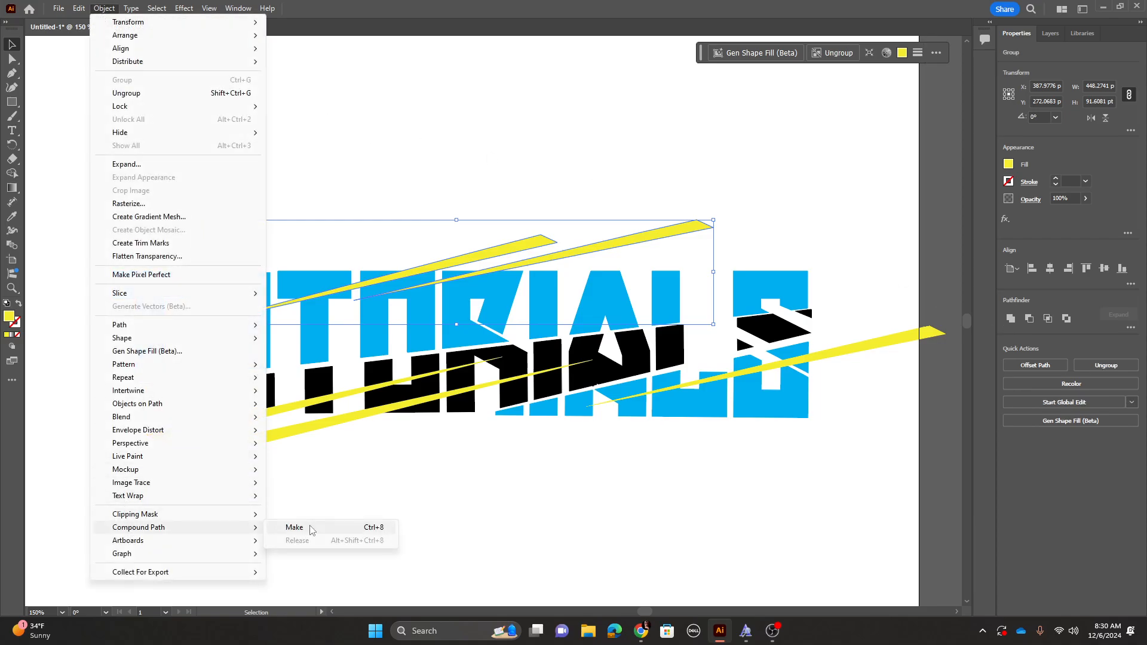
click(375, 529)
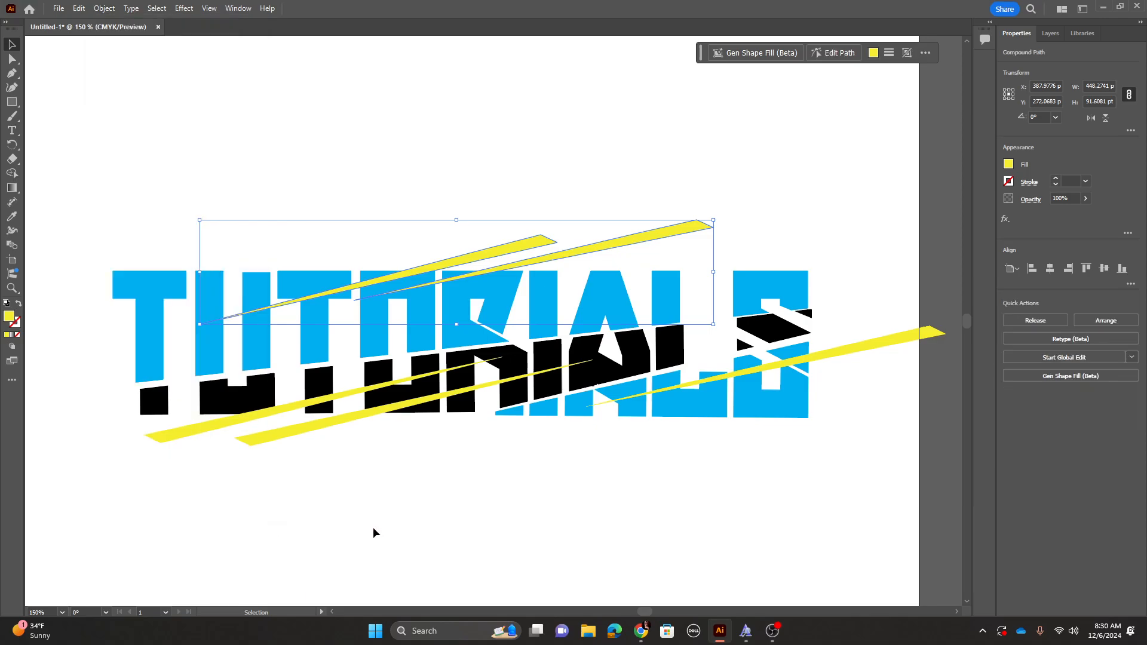
Make the upper cyan group a compound path and subtract the two upper slivers from it with Minus Front.
click(156, 284)
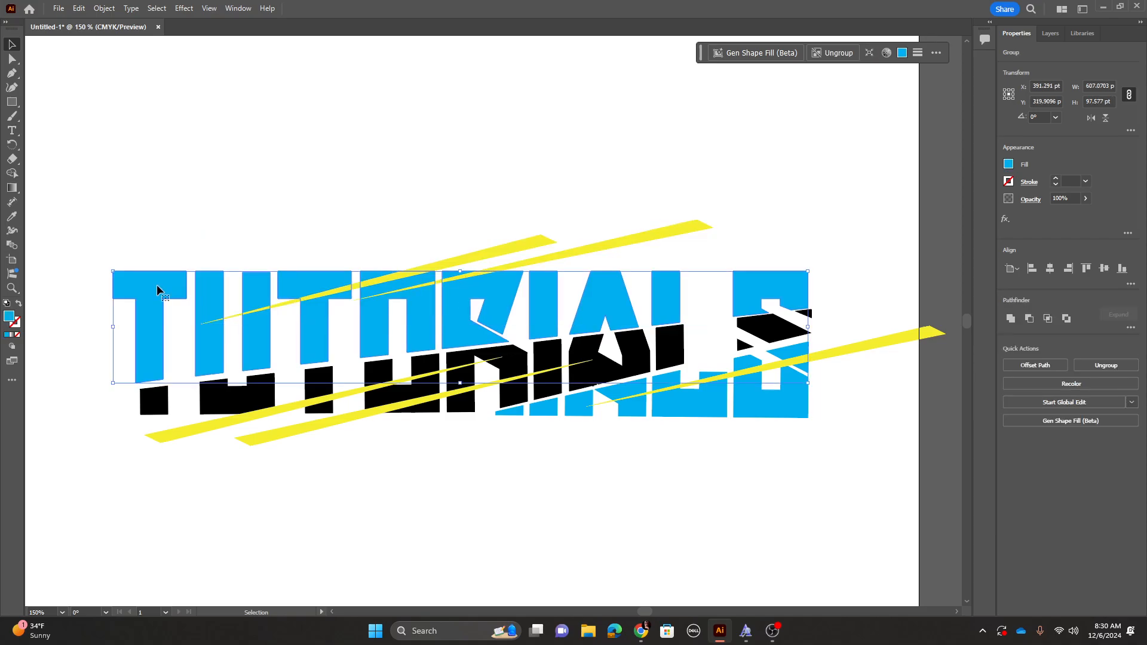
key(a)
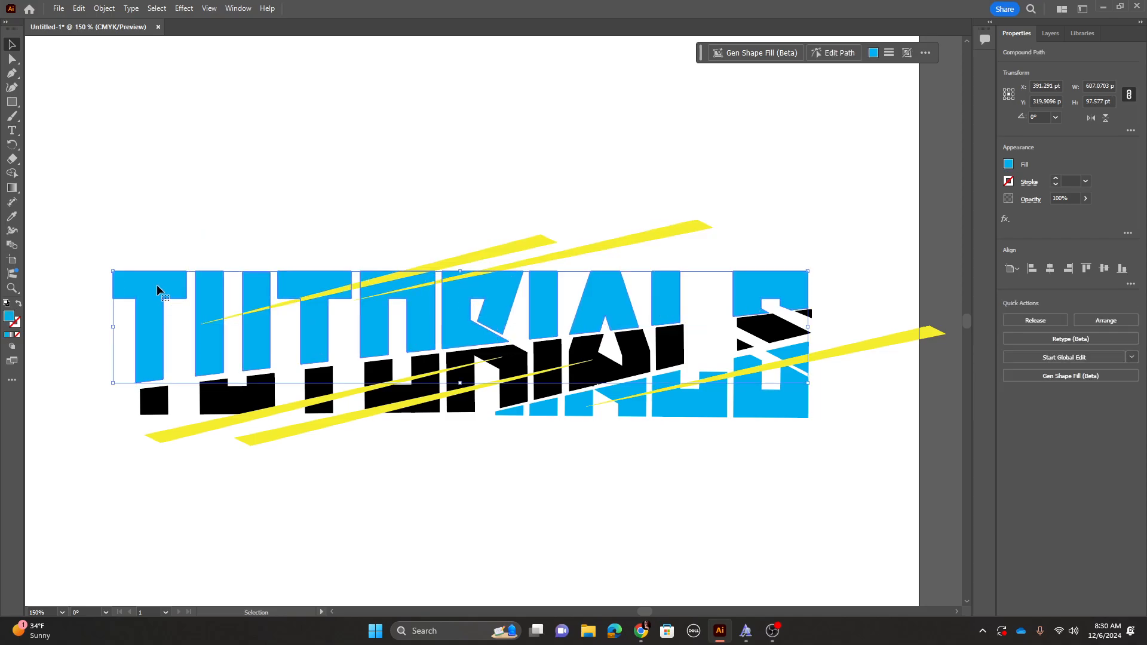
key(v)
click(334, 187)
drag(284, 197, 568, 302)
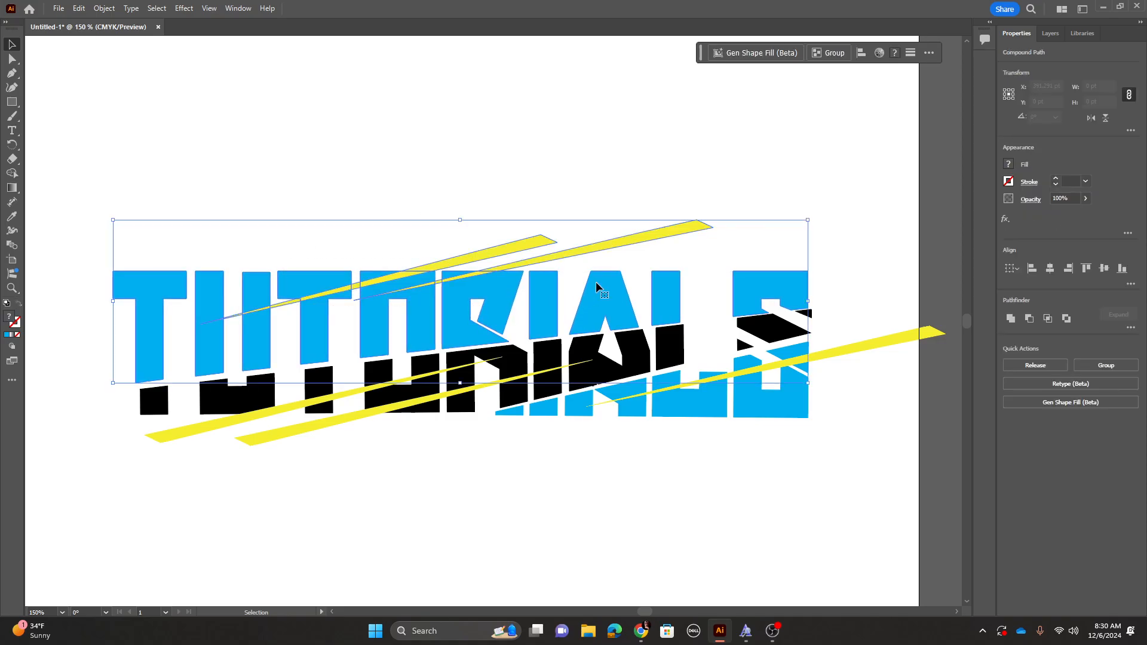
click(1029, 319)
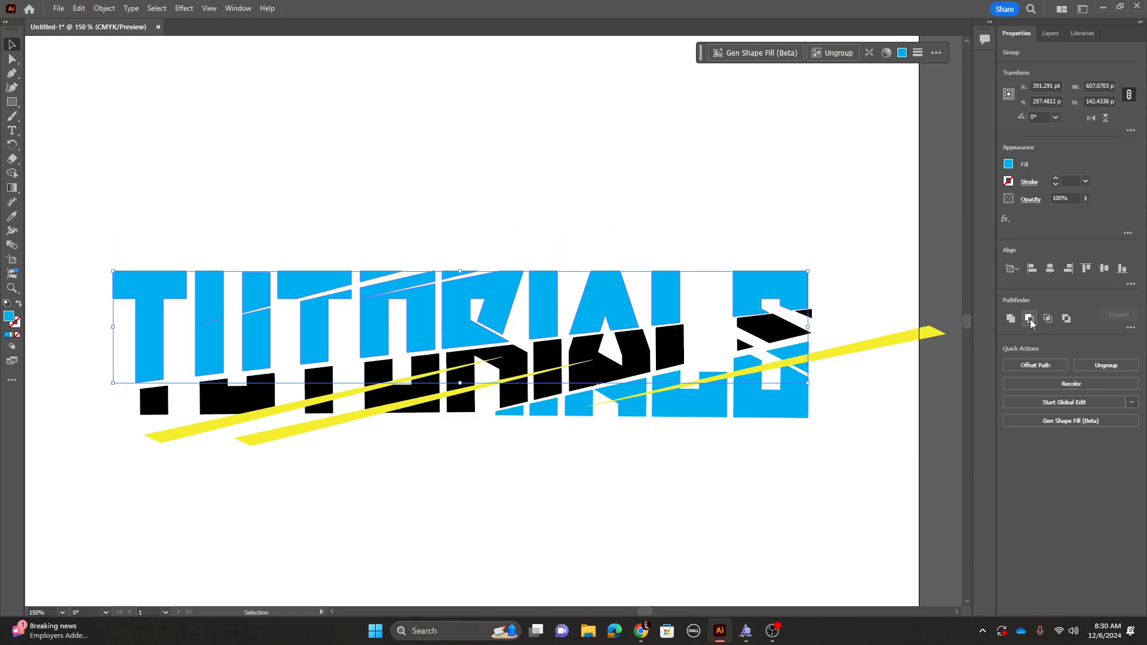
click(430, 209)
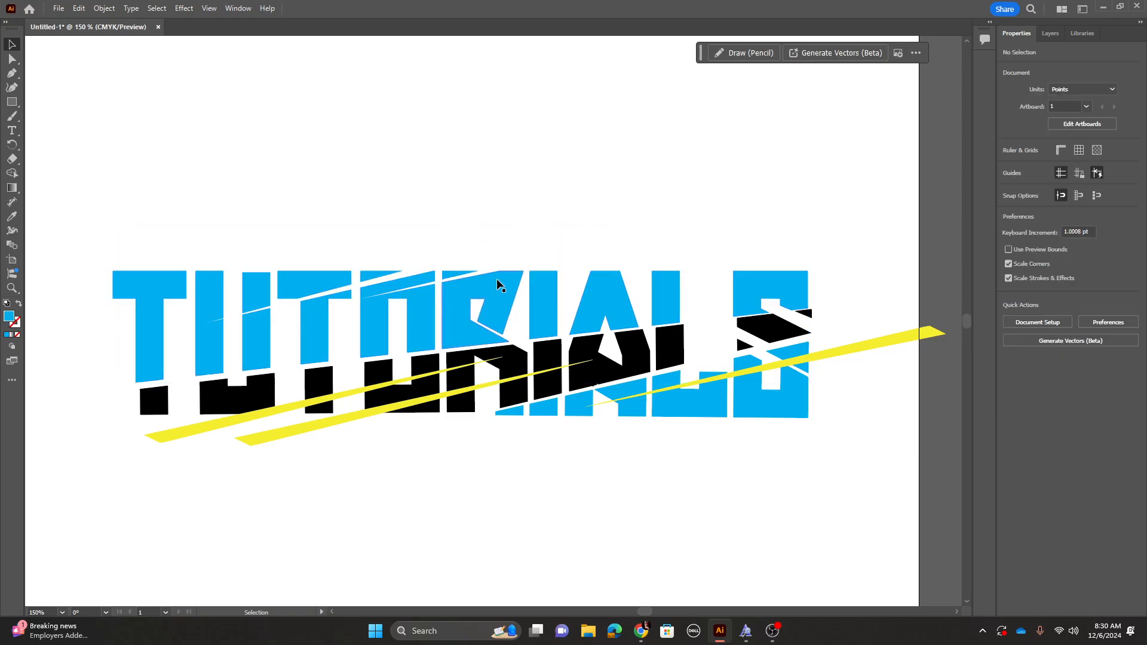
Make compound paths of the sliver across ALS and the lower cyan group, and subtract the sliver with Minus Front.
click(839, 359)
key(ctrl+8)
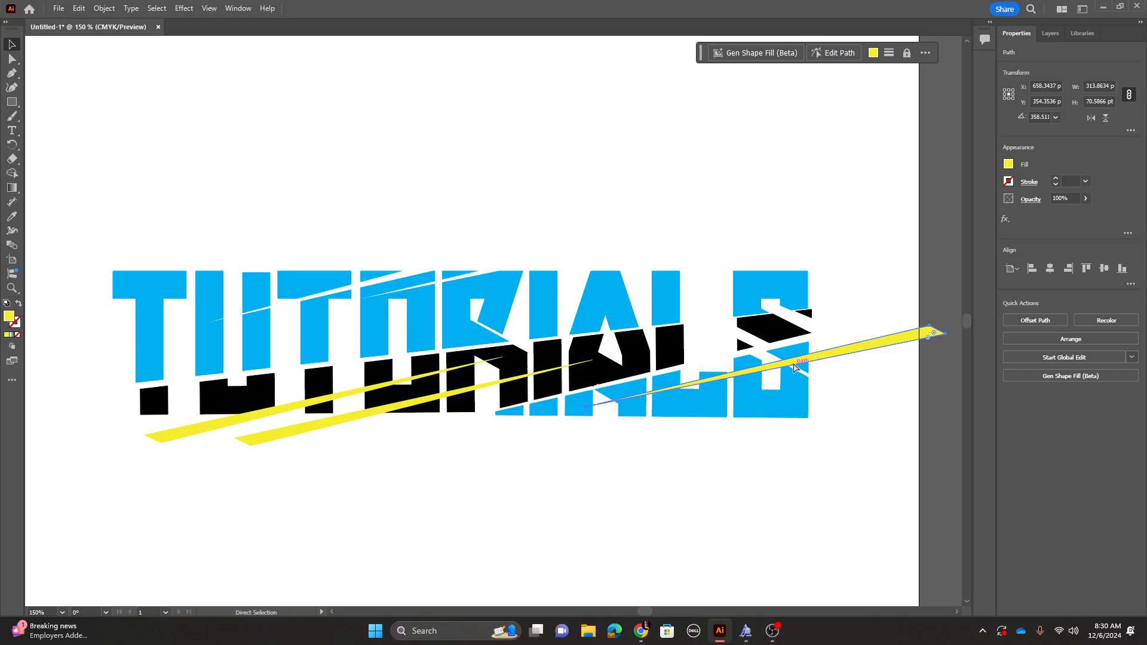
key(a)
click(783, 397)
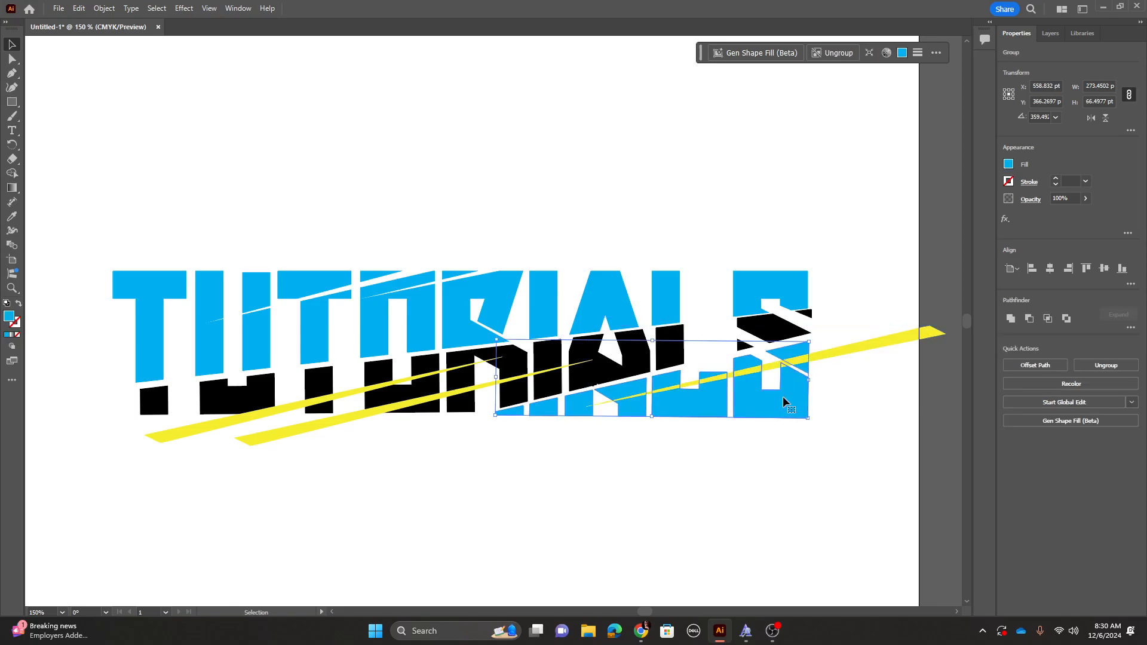
key(v)
click(832, 385)
click(774, 363)
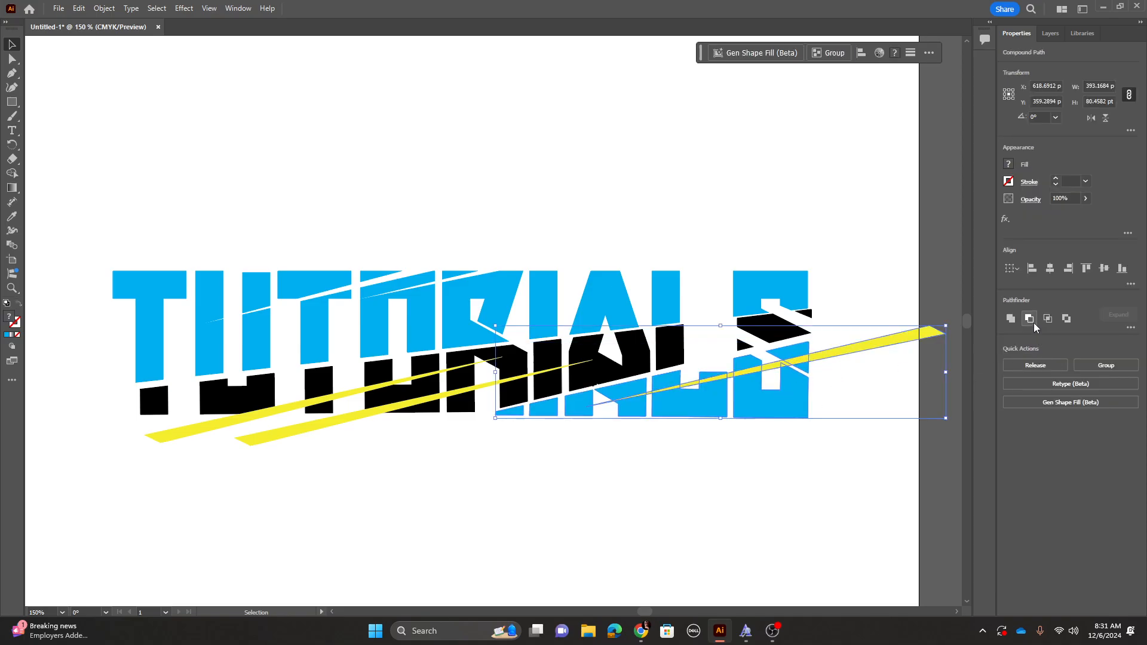
click(1033, 322)
click(761, 479)
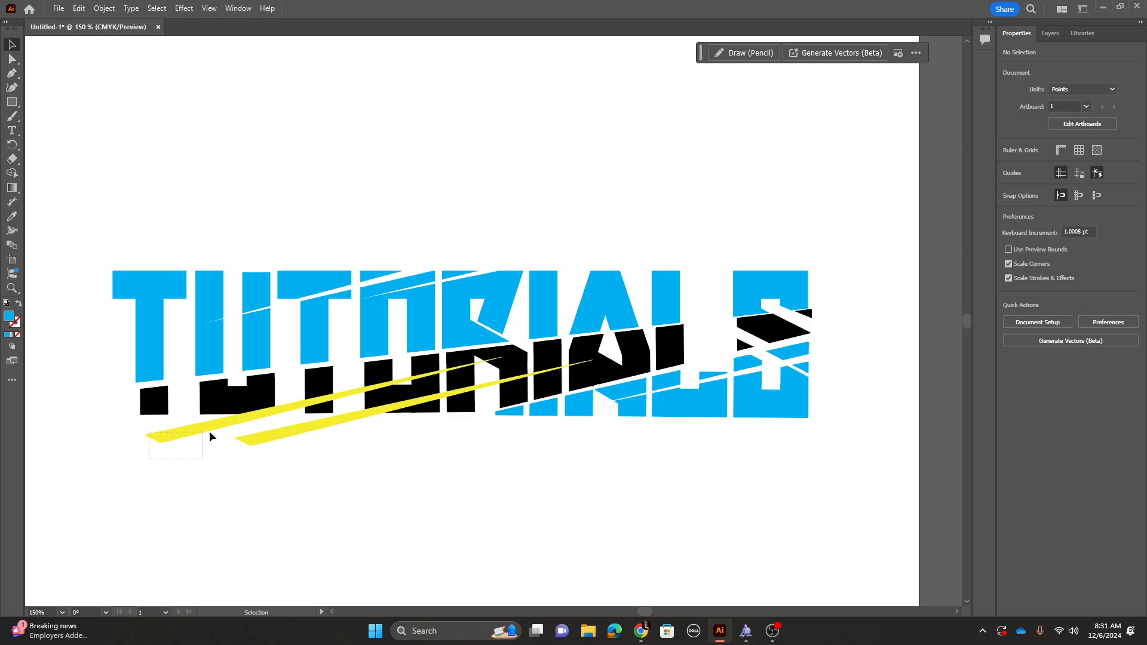
Unite the two yellow slivers over the black letters and make them a compound path.
drag(284, 435, 284, 436)
click(1010, 318)
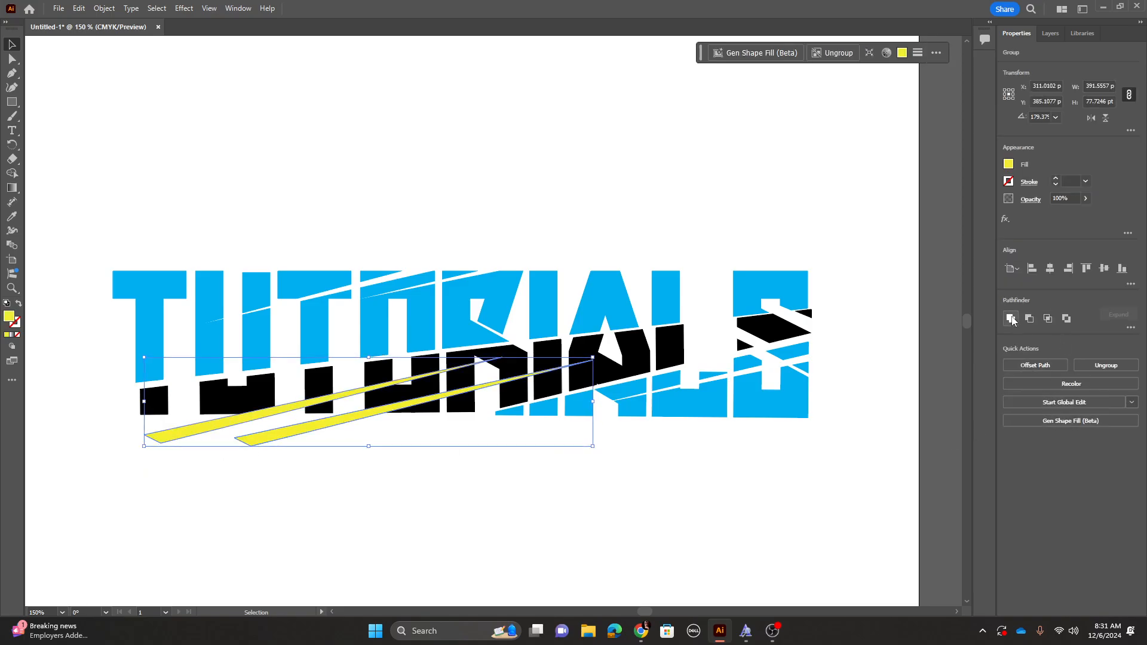
key(a)
key(v)
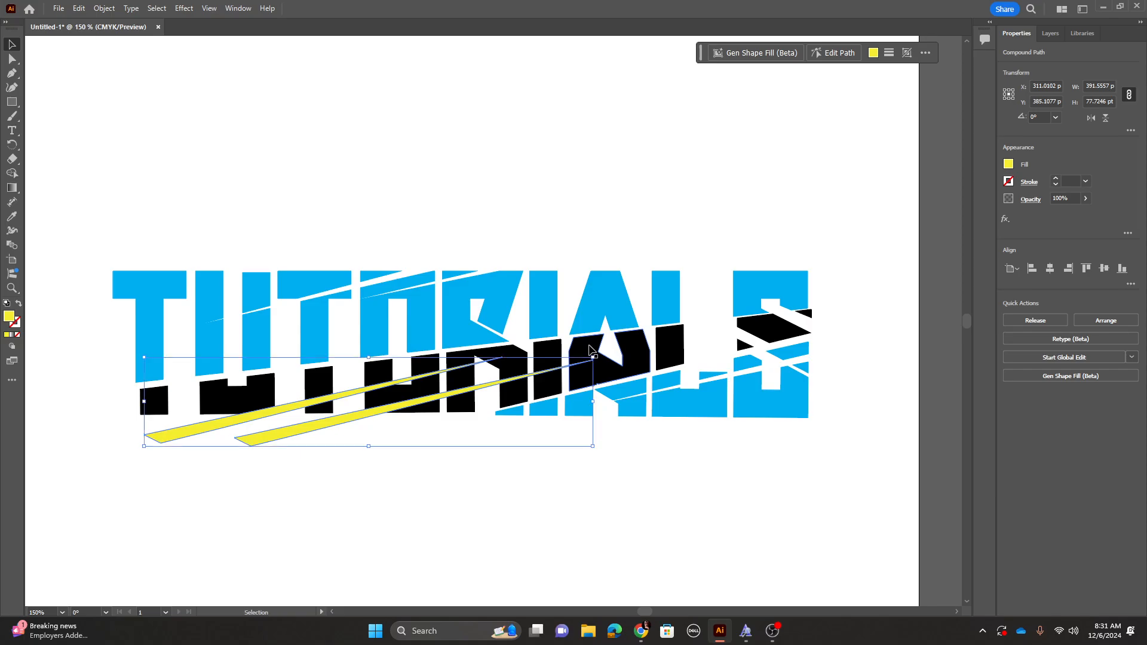
Make the black slice a compound path and subtract the two lower slivers from it with Minus Front.
click(640, 362)
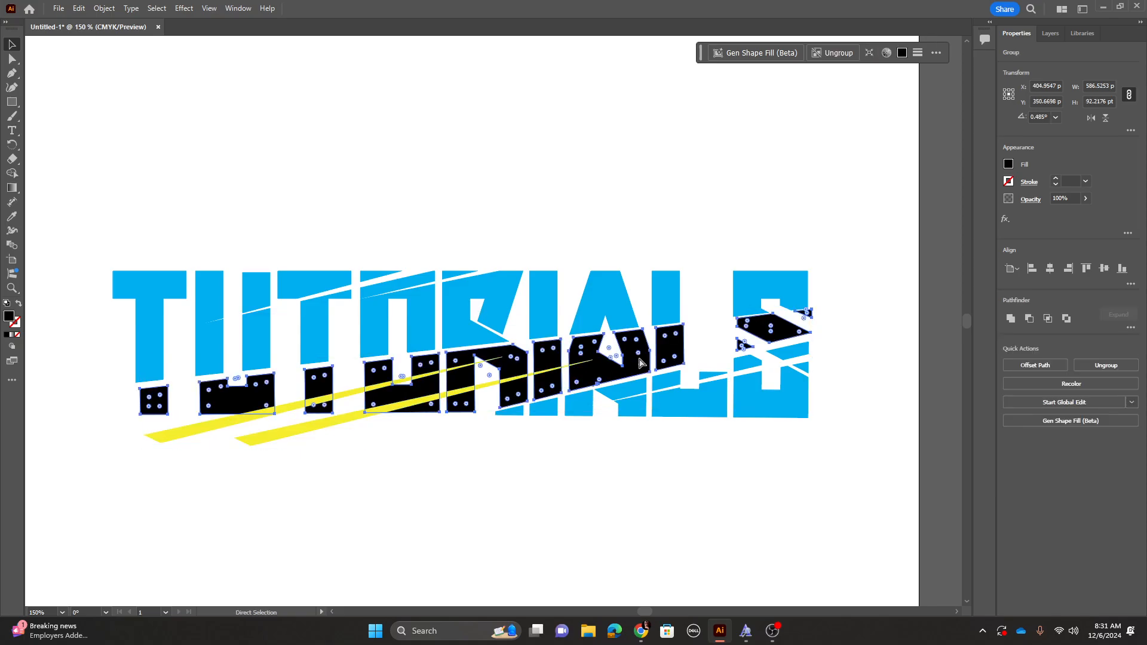
click(369, 454)
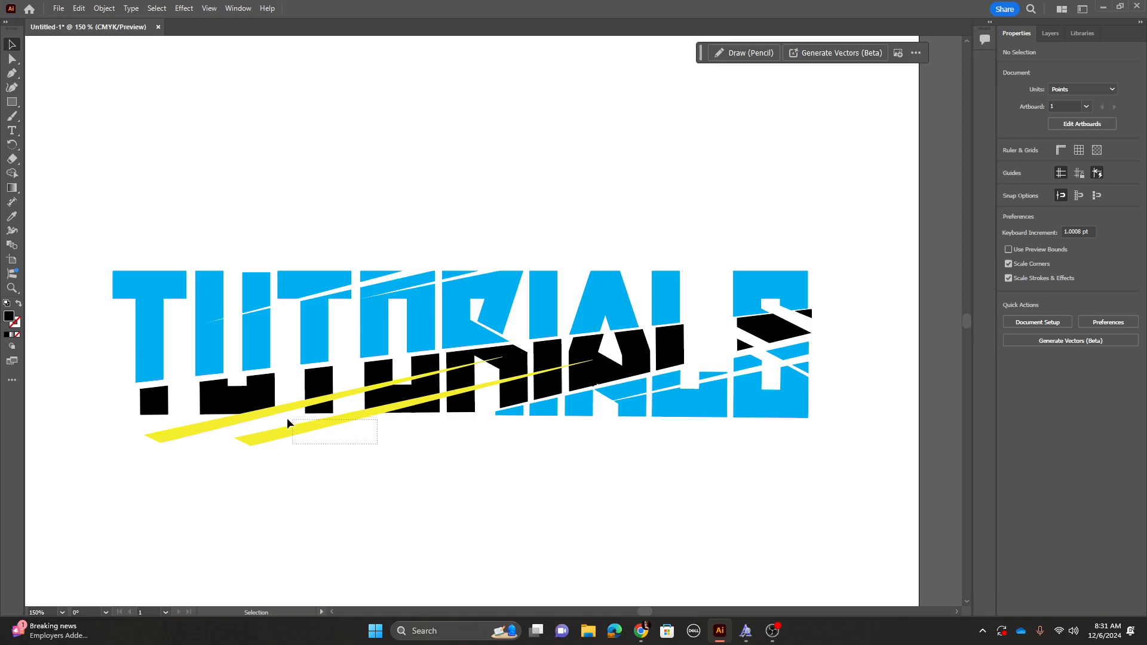
click(244, 405)
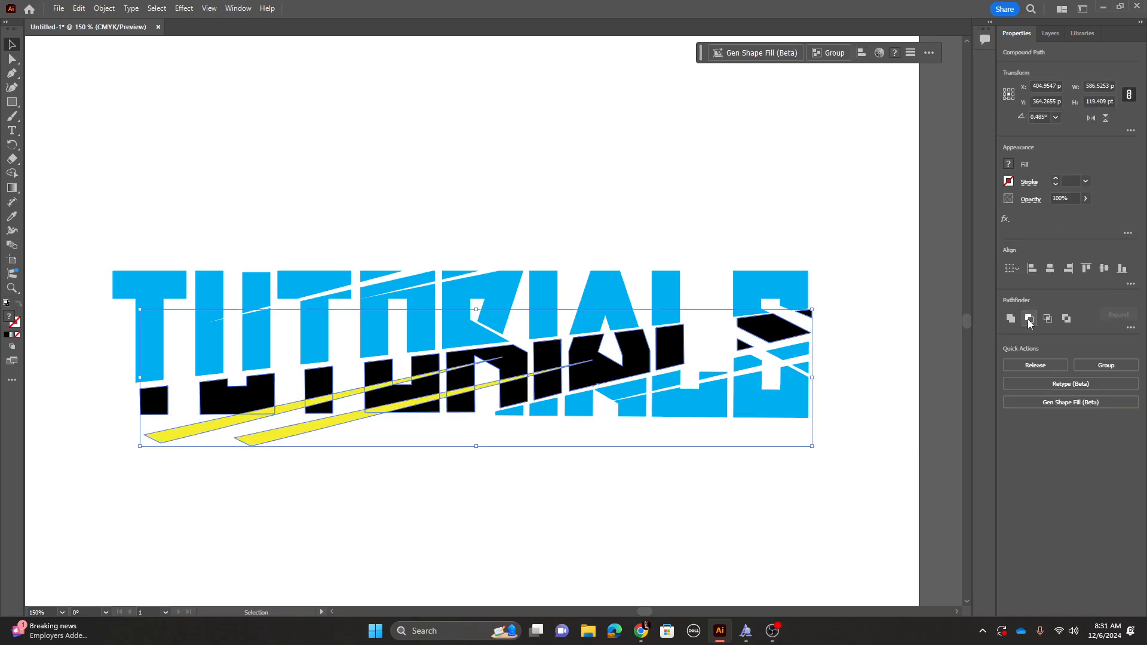
click(1027, 319)
click(564, 208)
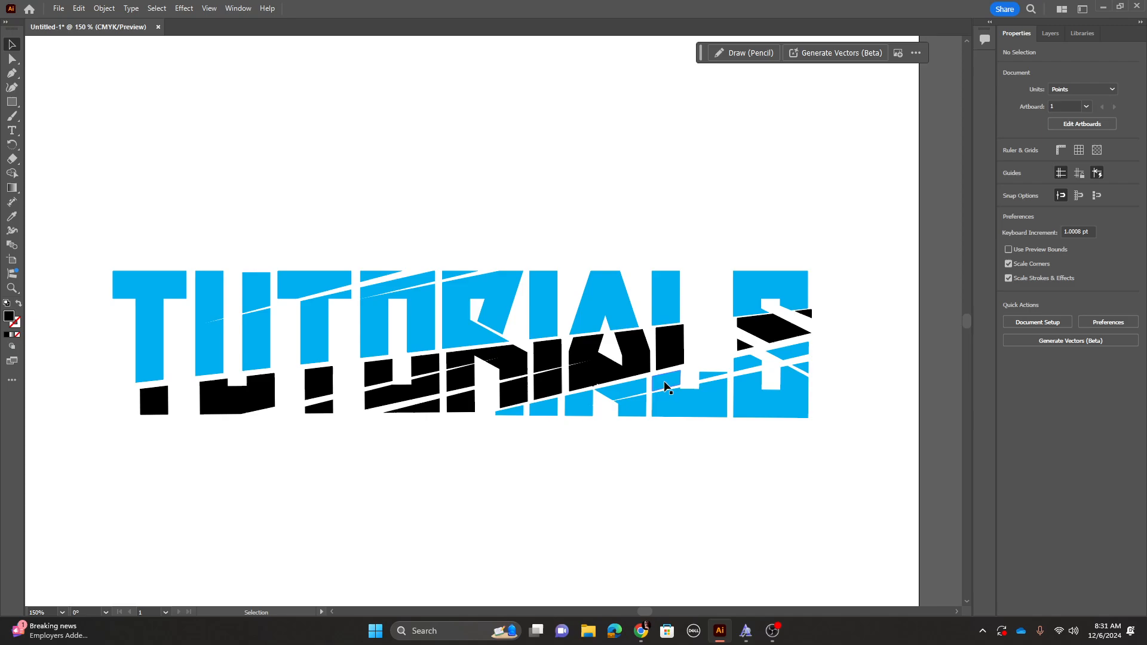
Add the point text "GONZ" in the empty area above TUTORIALS.
drag(486, 199, 522, 283)
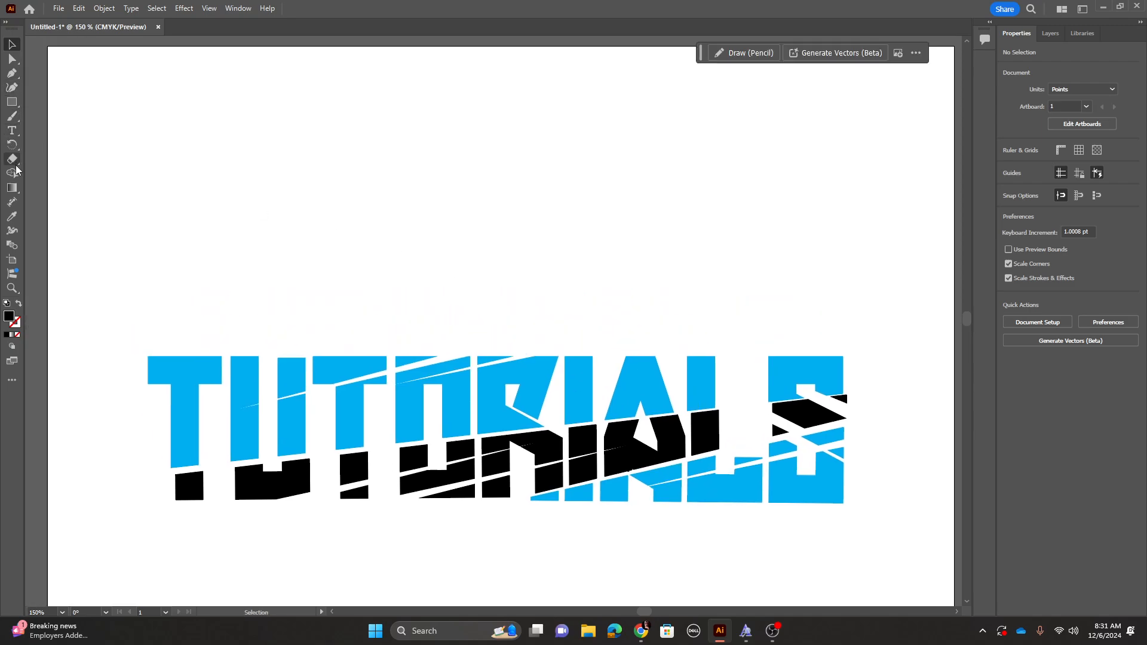
click(19, 136)
click(422, 312)
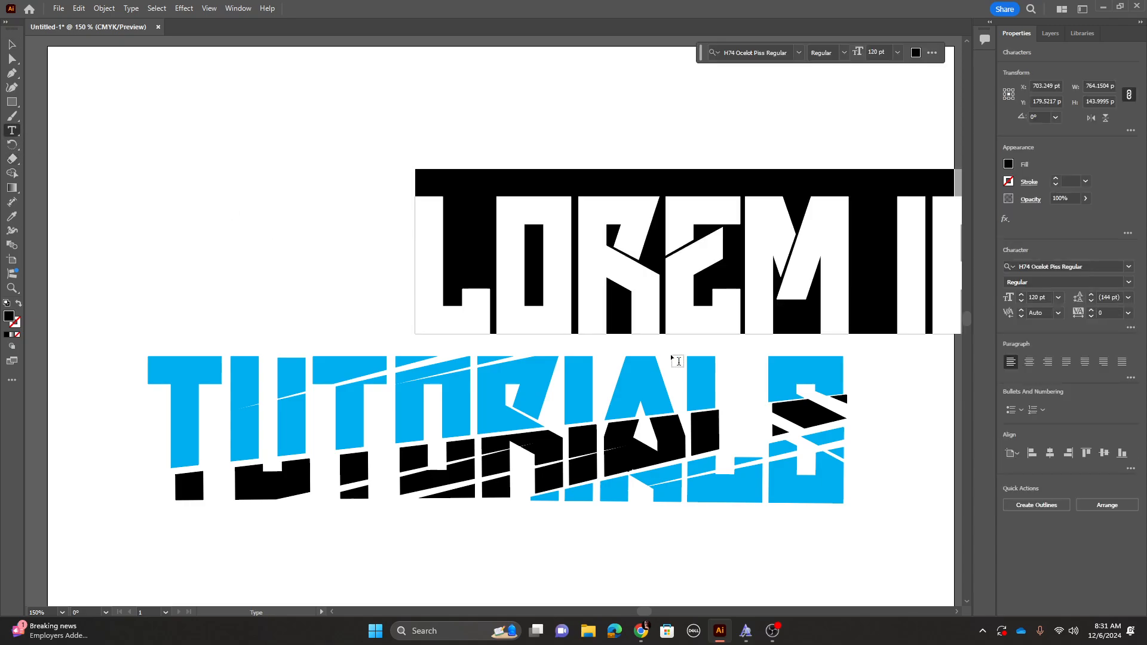
text(GON)
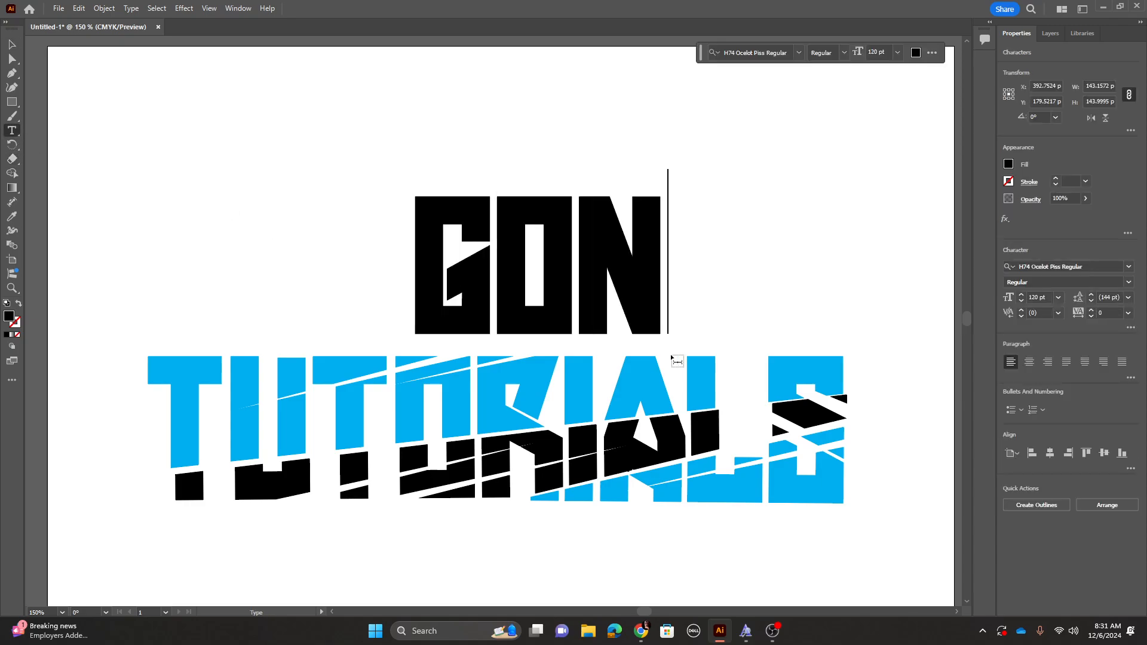
text(Z)
click(12, 44)
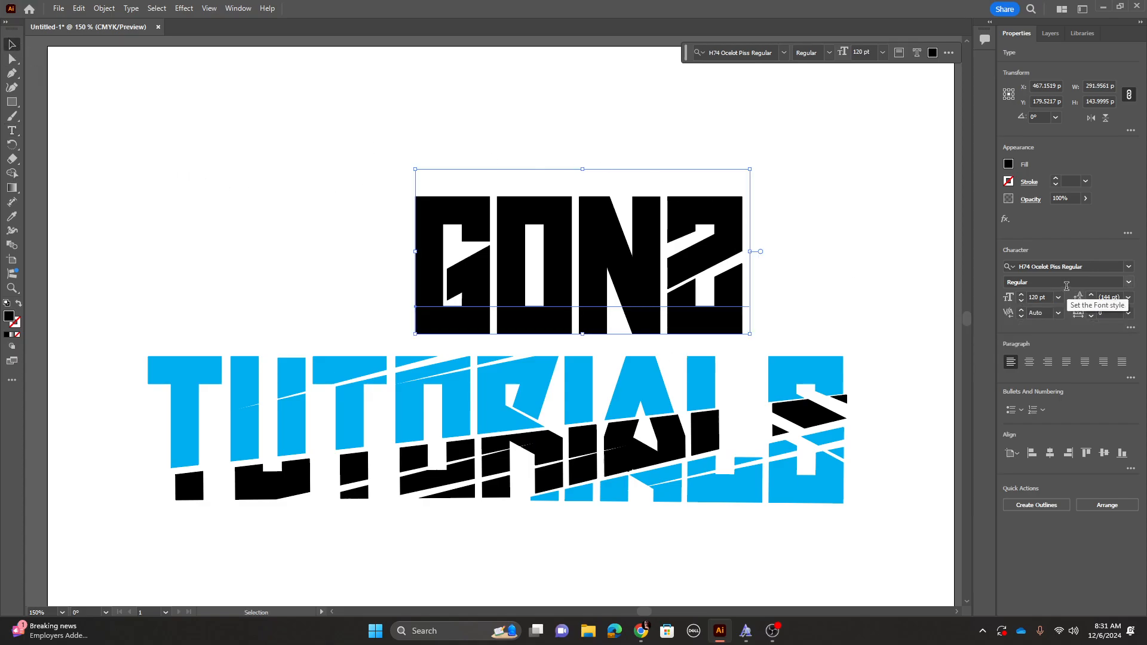
Set the GONZ text's font size to 36 pt and move it close above the middle of TUTORIALS.
click(1037, 296)
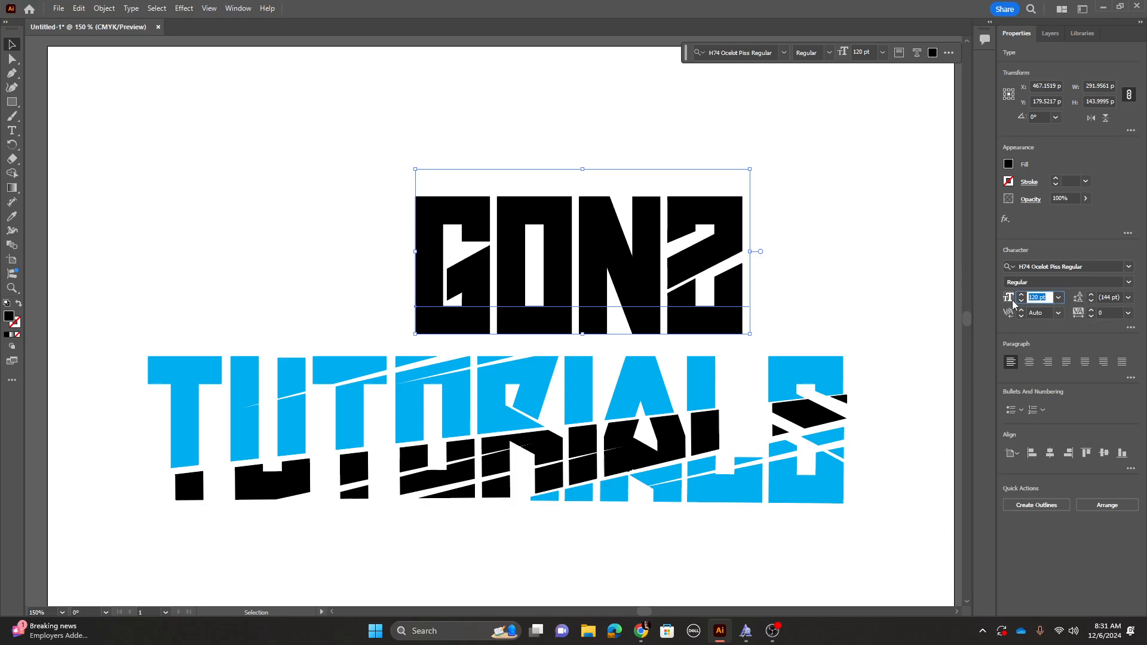
key(Return)
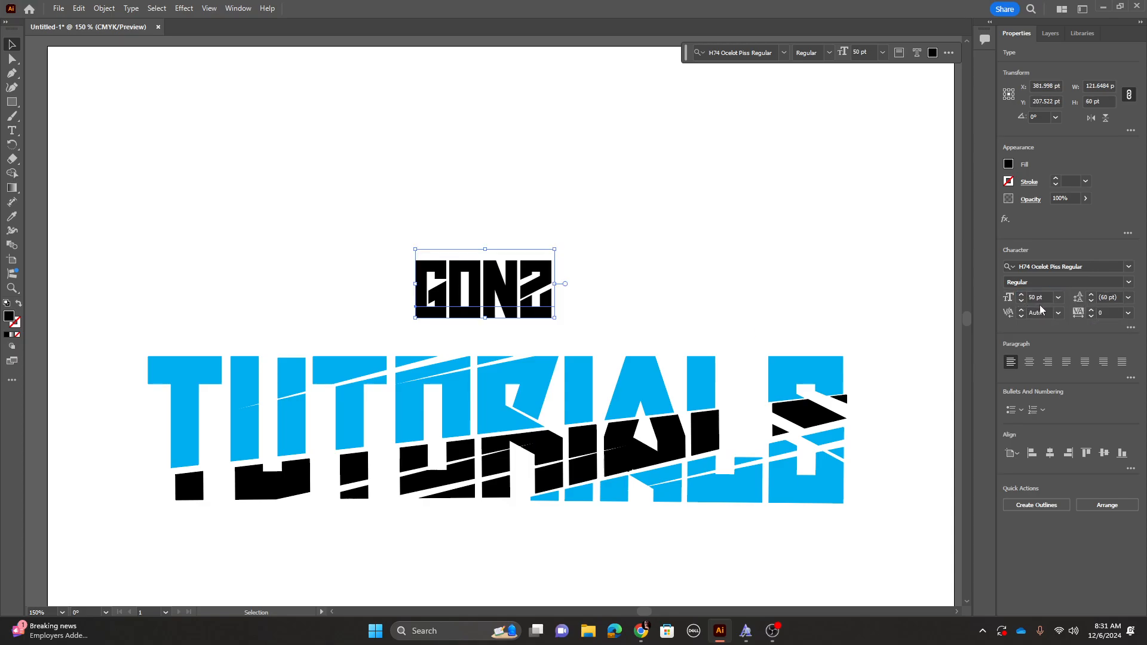
drag(1045, 298, 1020, 297)
text(36)
key(Return)
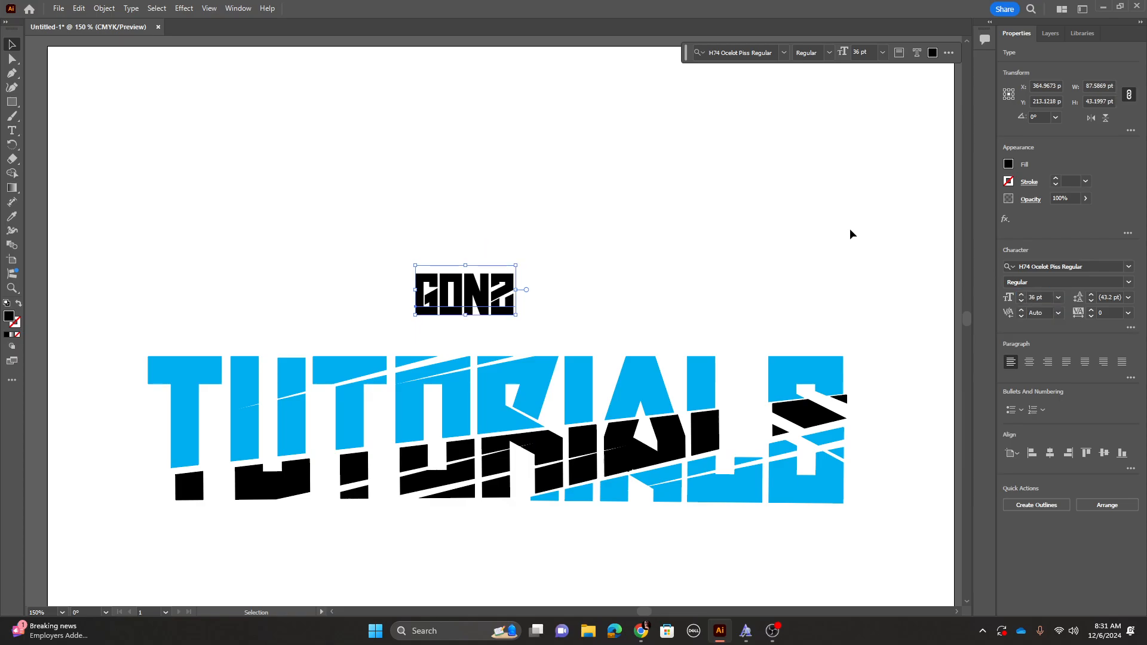
drag(447, 275, 502, 316)
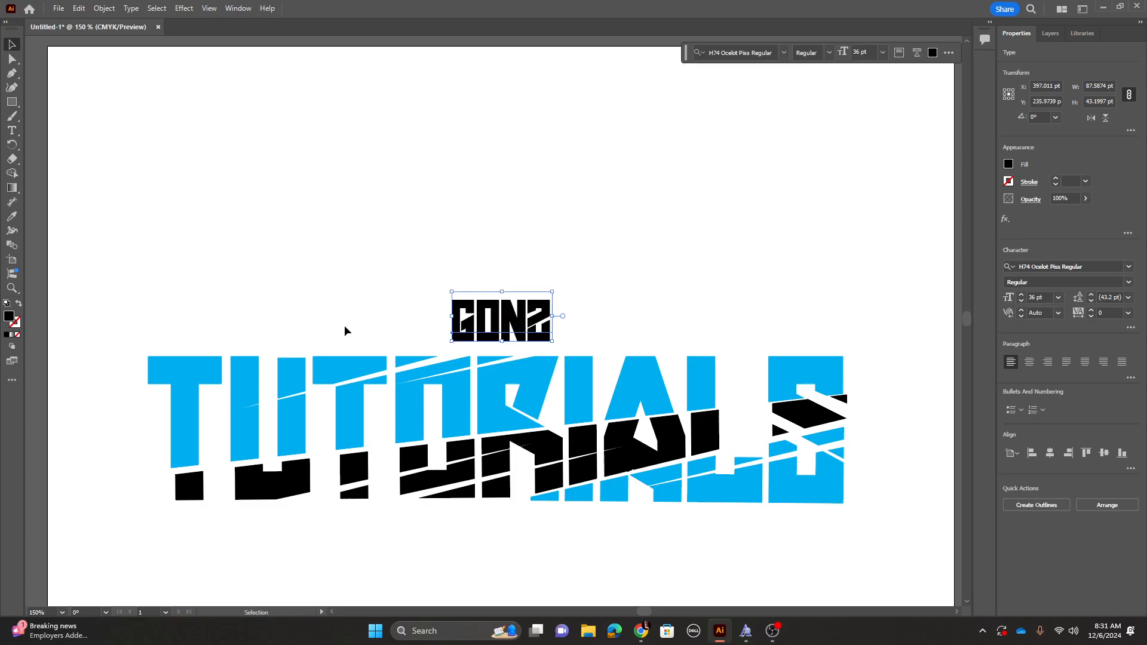
Expand the GONZ text into vector shapes and shift it slightly sideways over the middle of TUTORIALS.
click(100, 8)
click(191, 173)
key(Return)
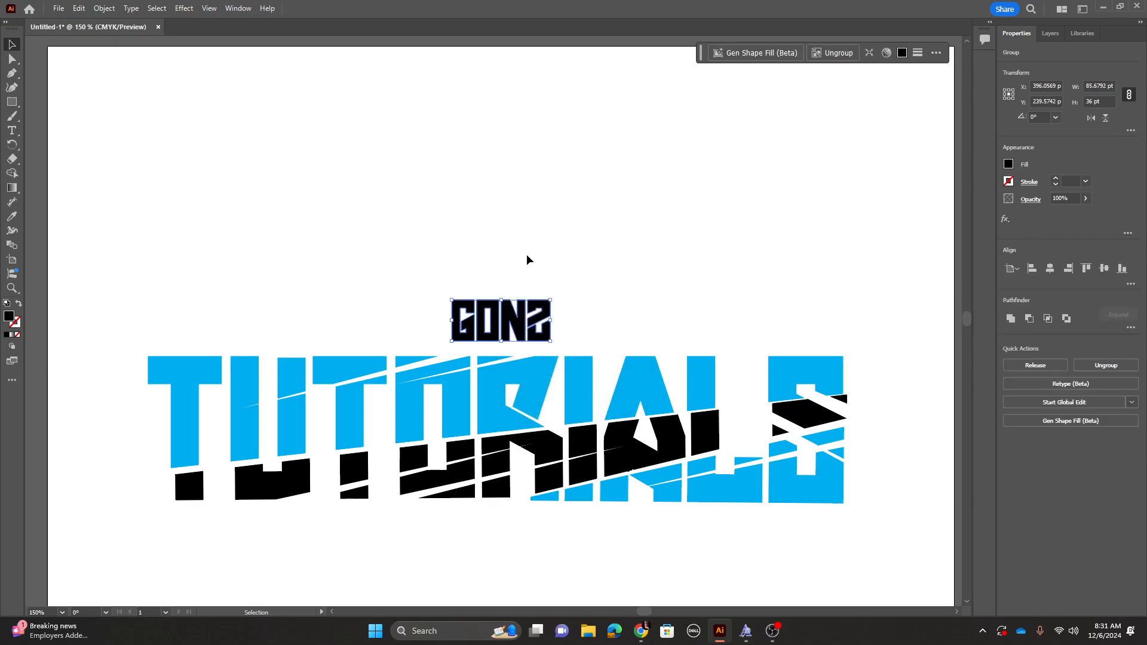
mouse_move(519, 318)
mouse_down()
mouse_move(663, 321)
mouse_move(382, 307)
mouse_move(553, 317)
mouse_move(503, 312)
mouse_move(538, 317)
mouse_up()
drag(539, 317, 512, 317)
click(475, 283)
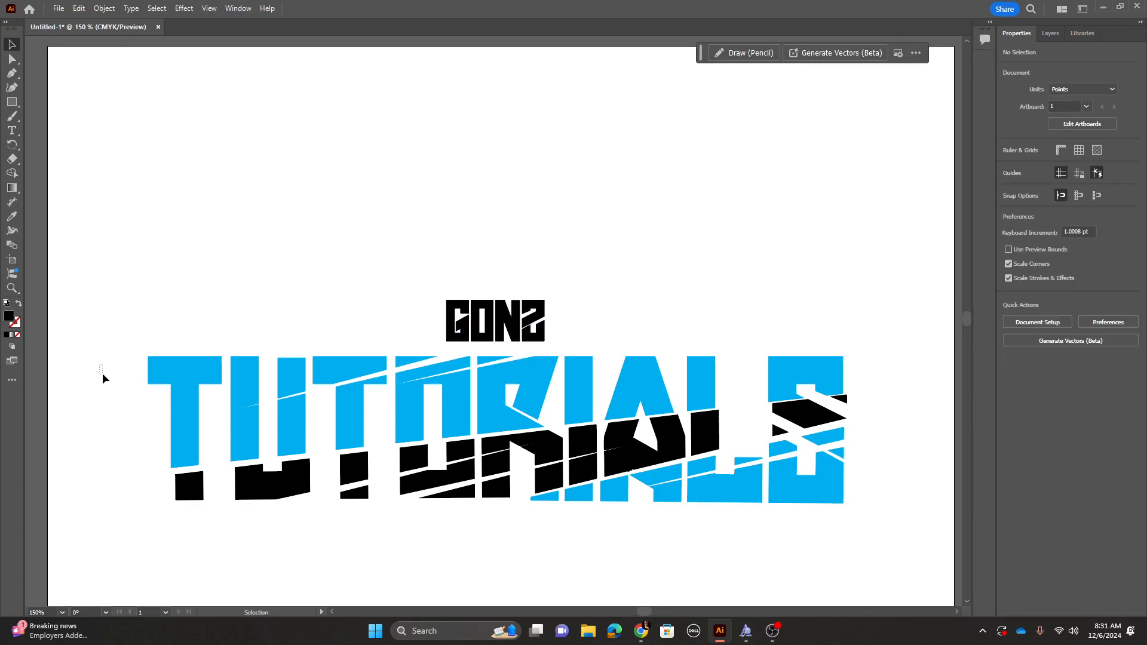
Group all pieces of TUTORIALS and align the group's horizontal centre with GONZ.
drag(102, 377, 883, 502)
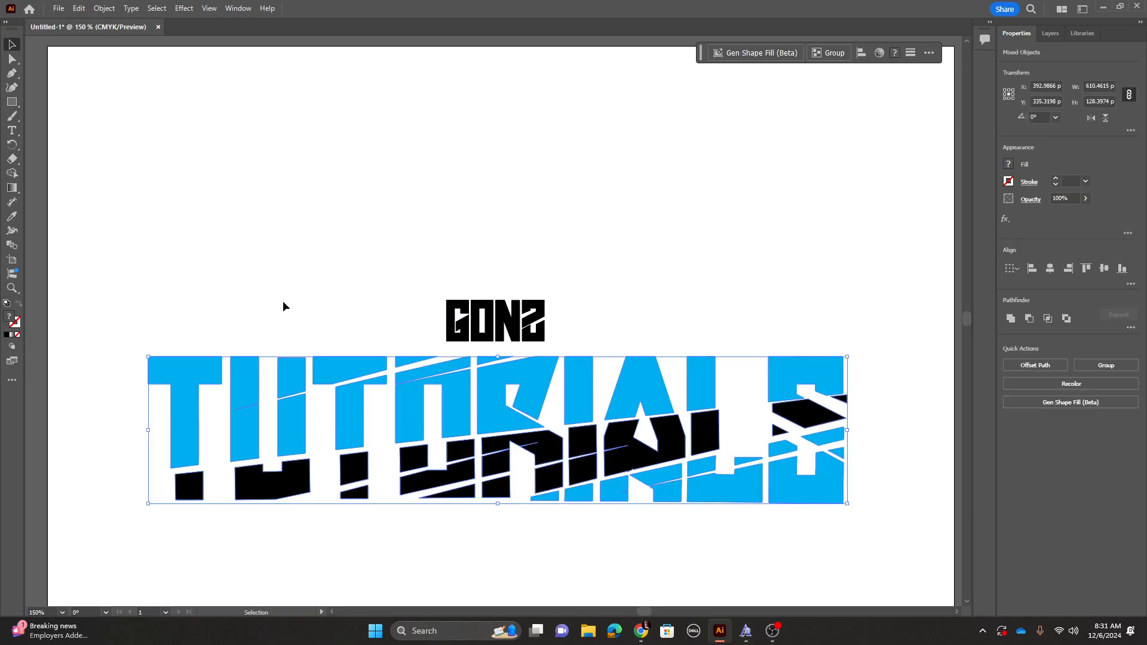
right_click(338, 389)
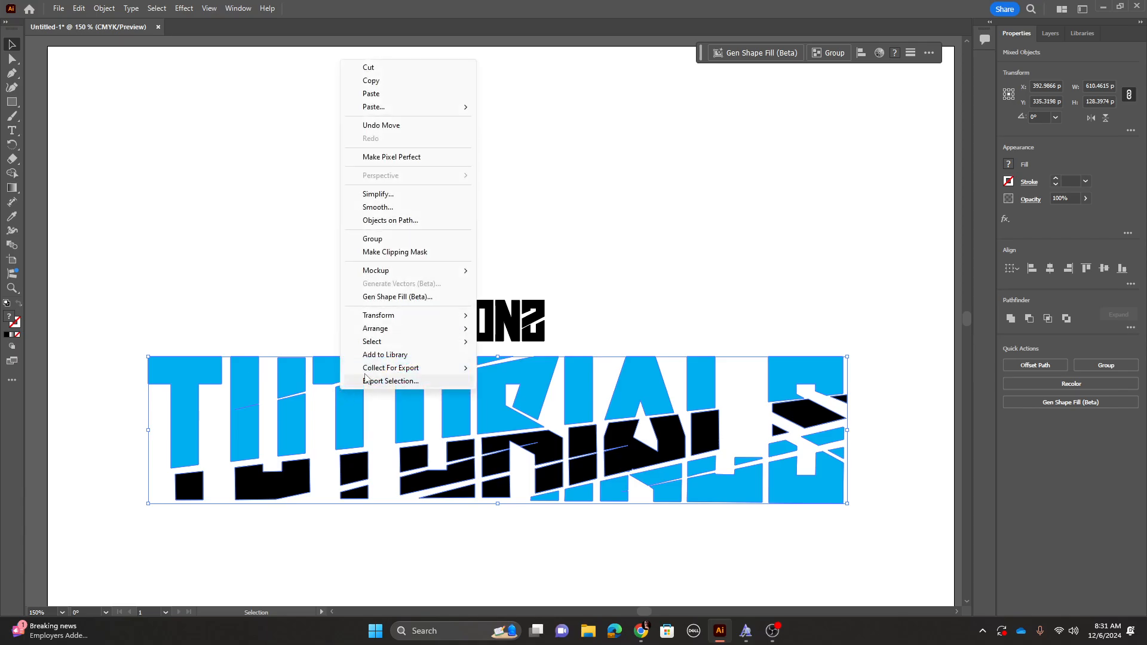
click(373, 239)
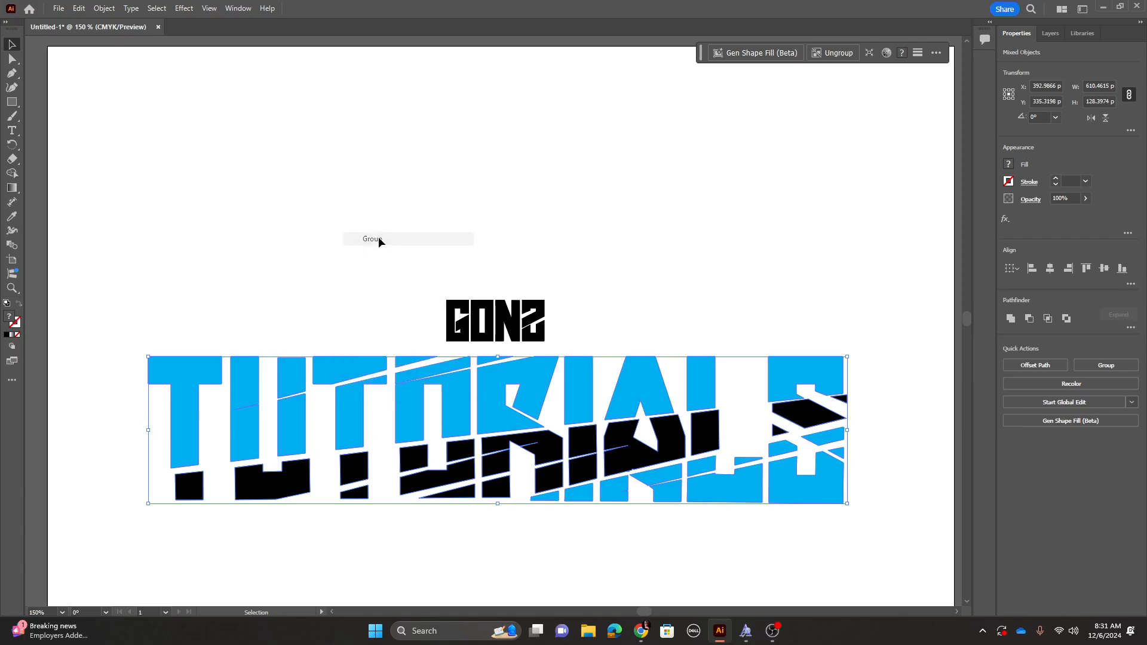
shift+click(478, 313)
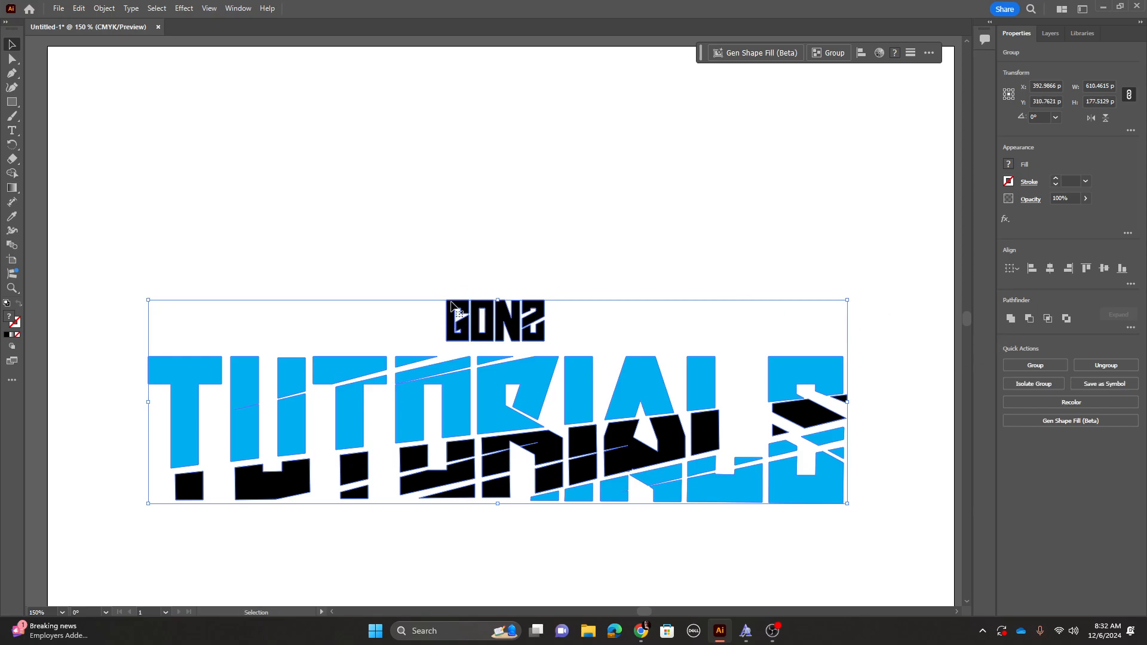
click(1050, 270)
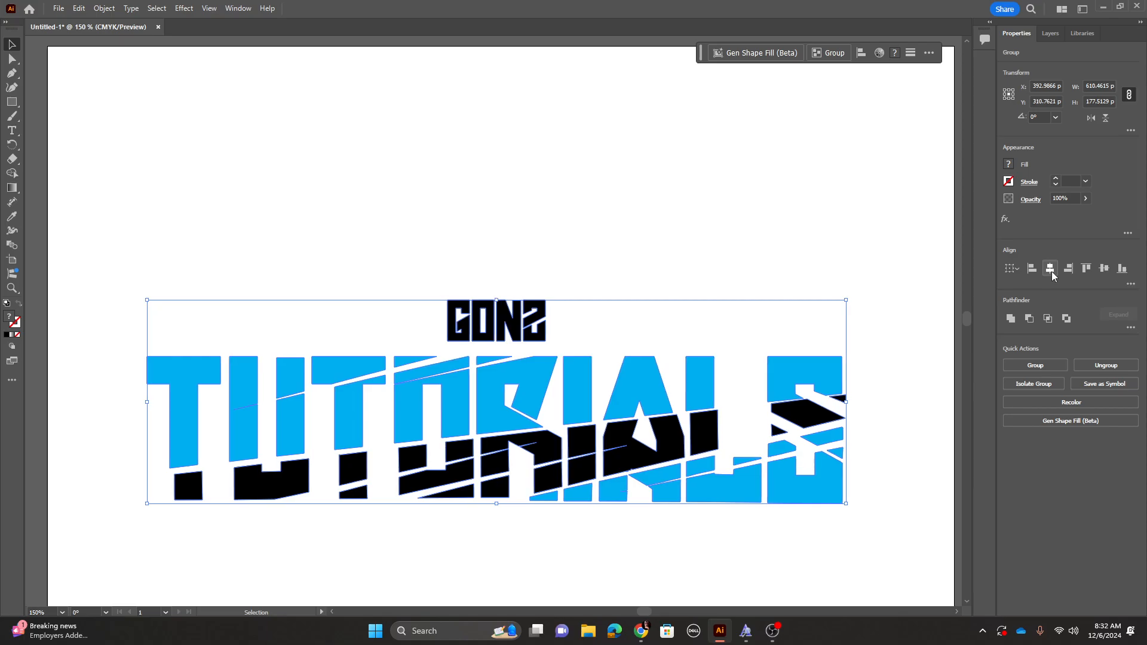
Adjust the height of GONZ so it sits with a slightly larger gap above TUTORIALS.
click(599, 226)
drag(517, 330, 515, 336)
click(516, 275)
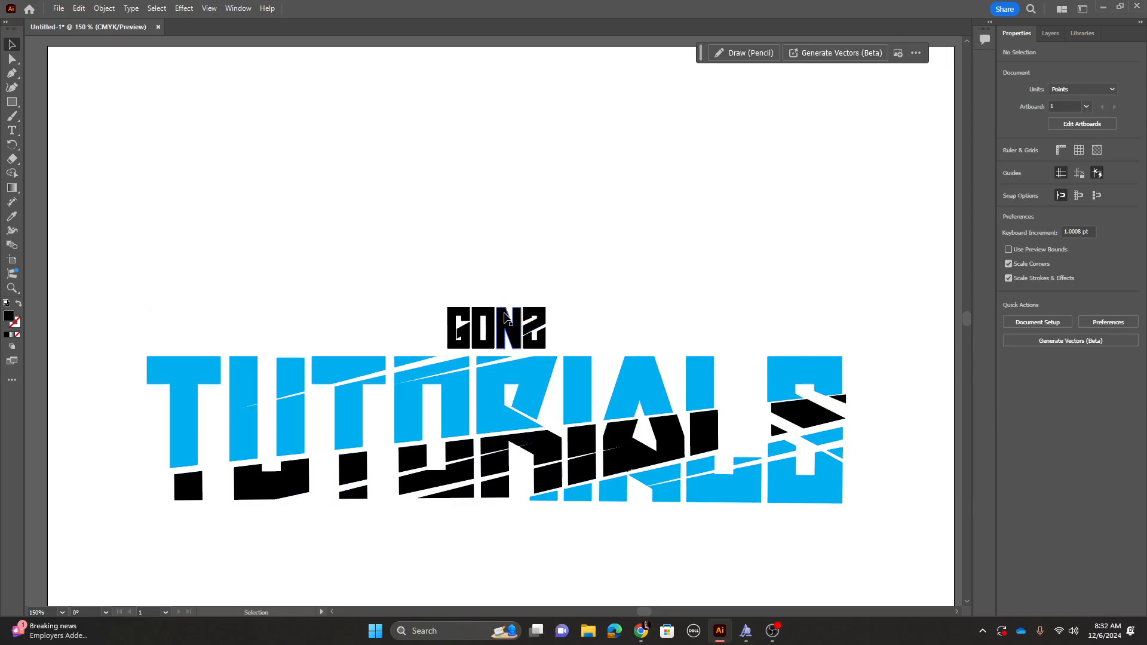
drag(501, 325, 502, 312)
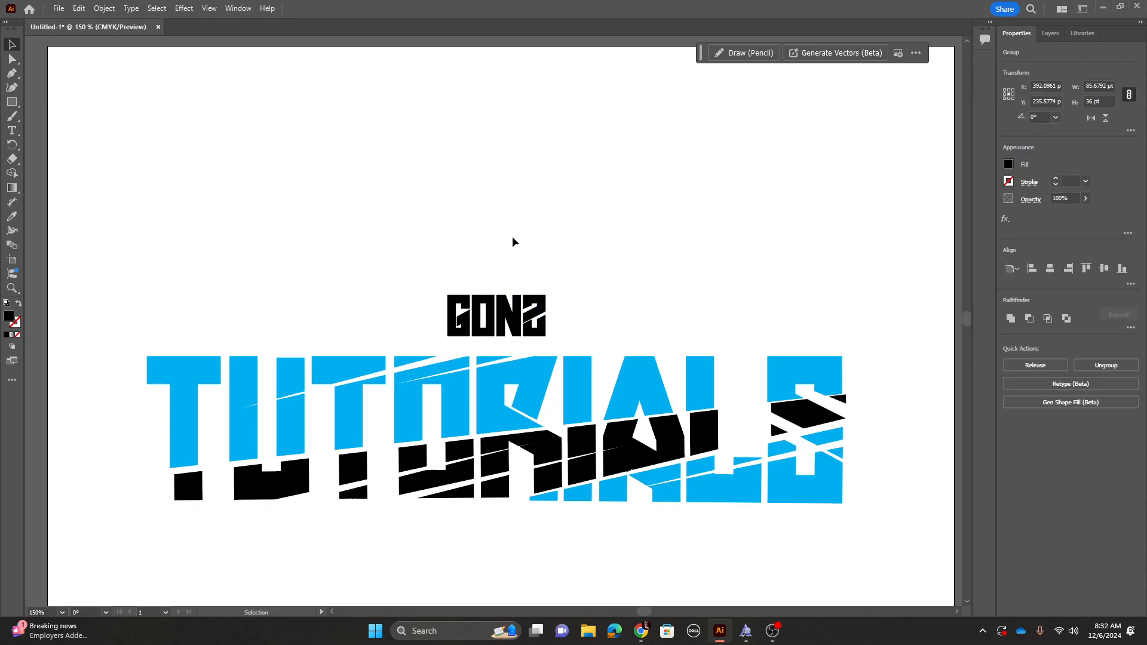
click(471, 245)
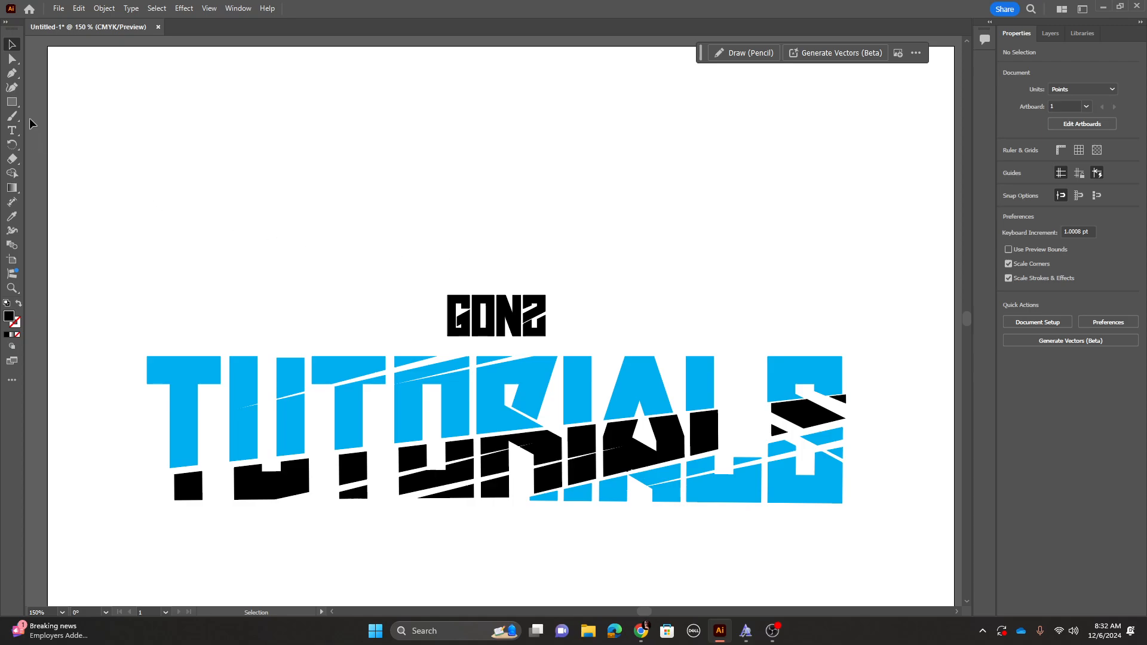
Draw a rectangle of about 128 by 48 pt over GONZ and fill it with the pinkish red FF0049.
click(13, 103)
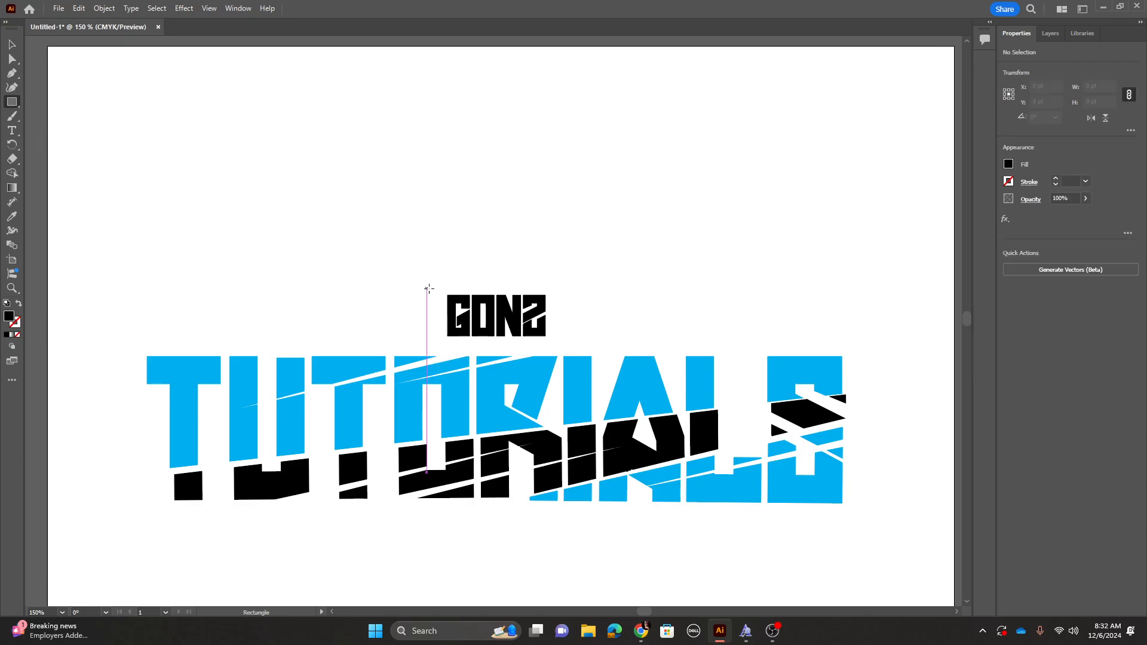
drag(426, 286, 567, 237)
double_click(8, 316)
click(588, 243)
click(698, 241)
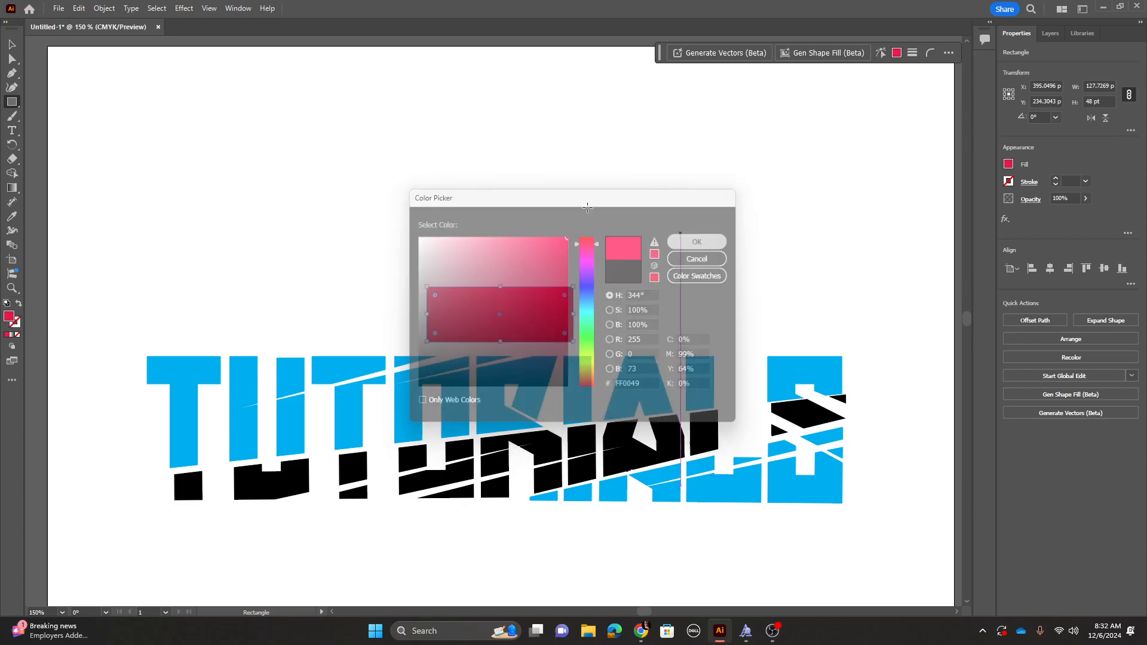
Send the red rectangle to the back, behind the GONZ letters.
click(18, 48)
click(320, 159)
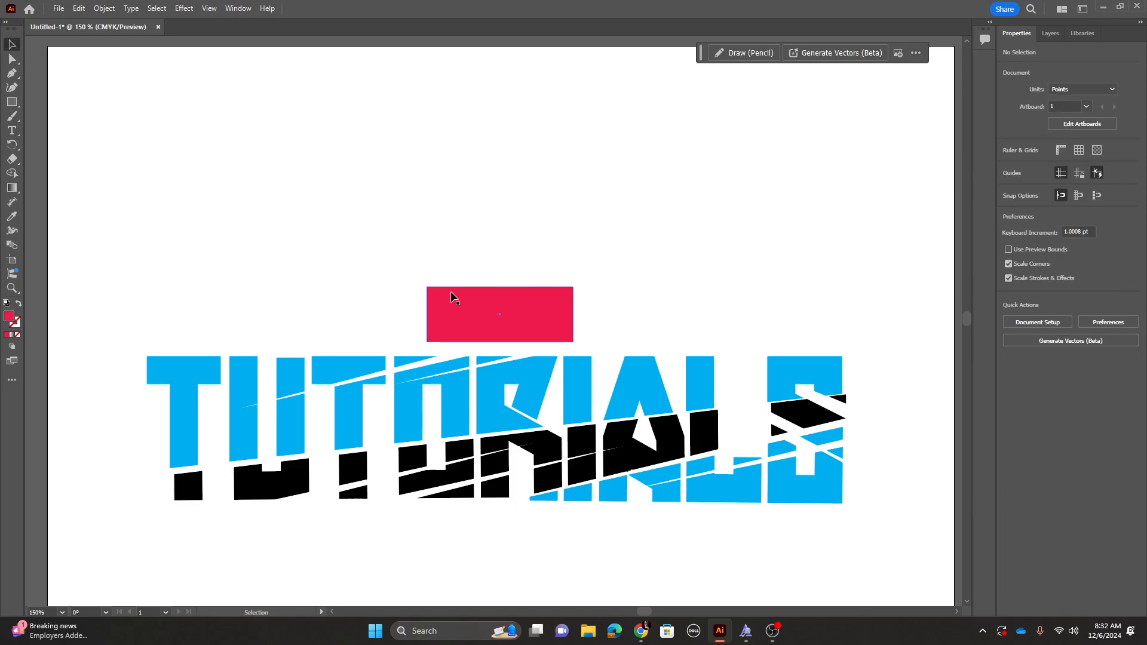
click(456, 301)
right_click(456, 308)
mouse_move(537, 556)
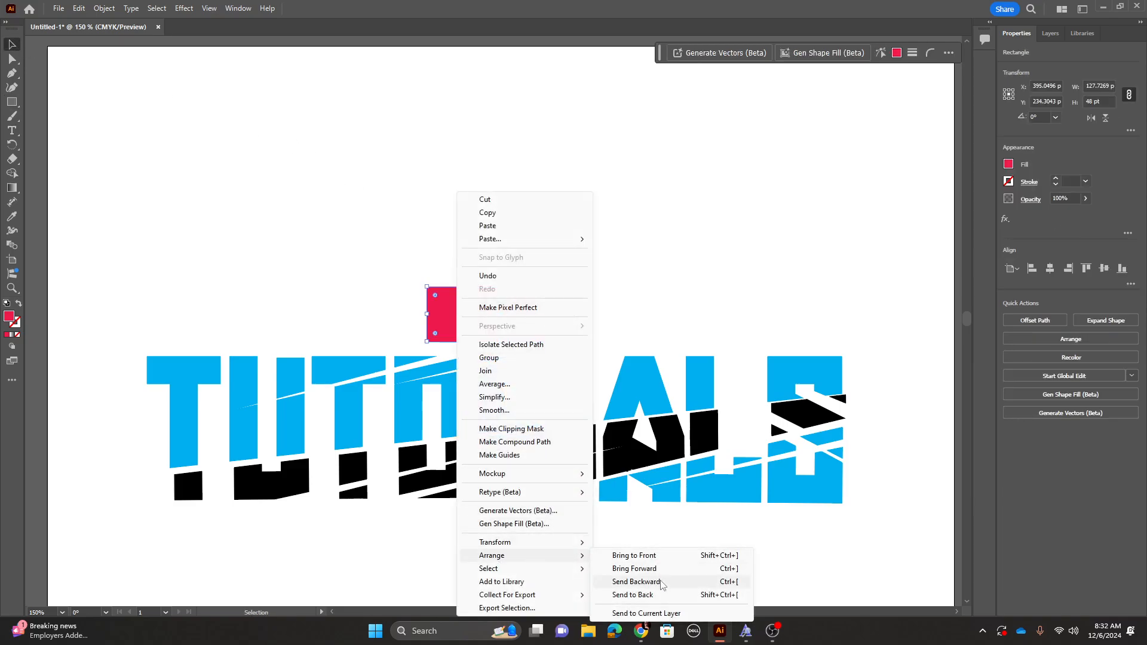
click(651, 596)
click(639, 316)
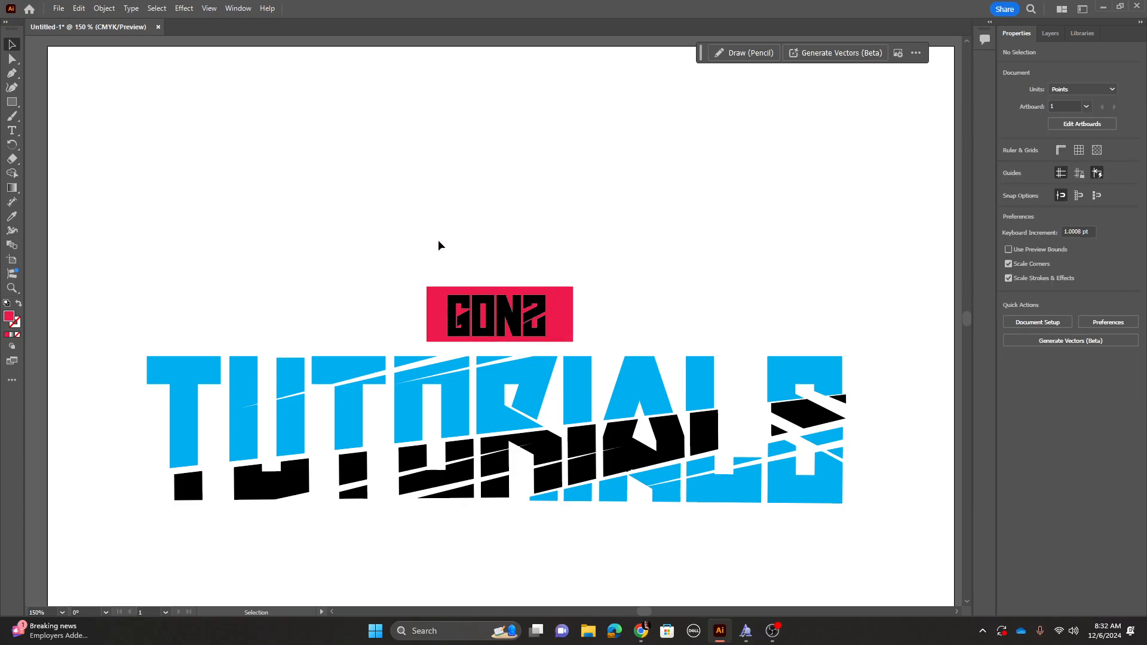
Move the red rectangle slightly left and down so it is centred behind GONZ.
drag(562, 326, 558, 328)
key(Down)
key(Down)
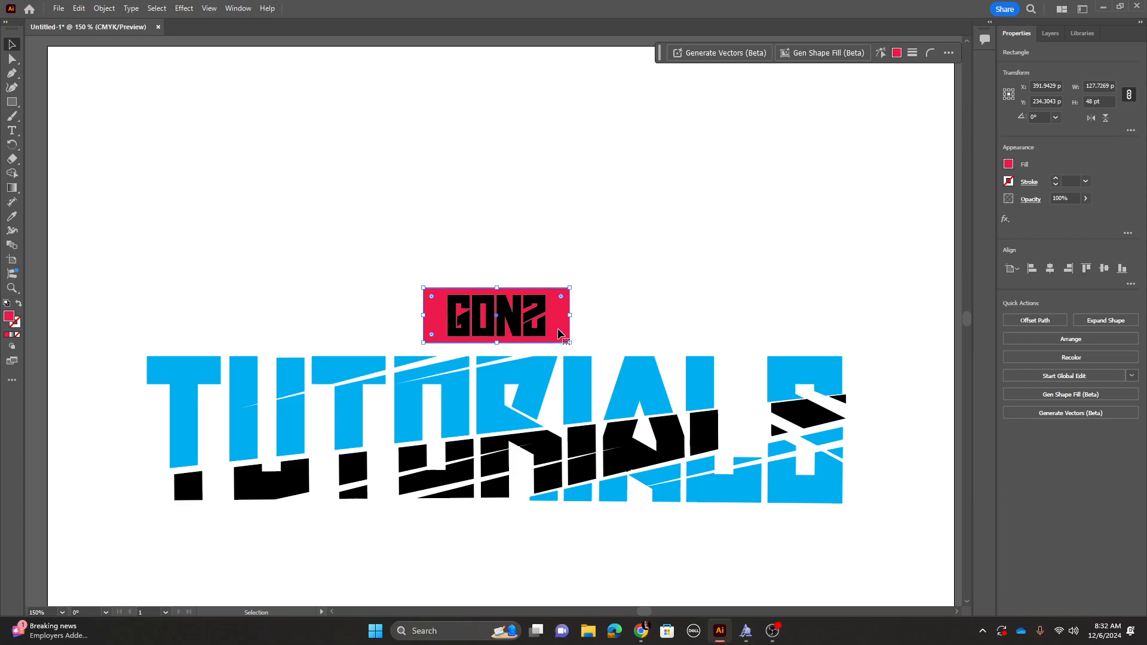
key(Up)
click(496, 258)
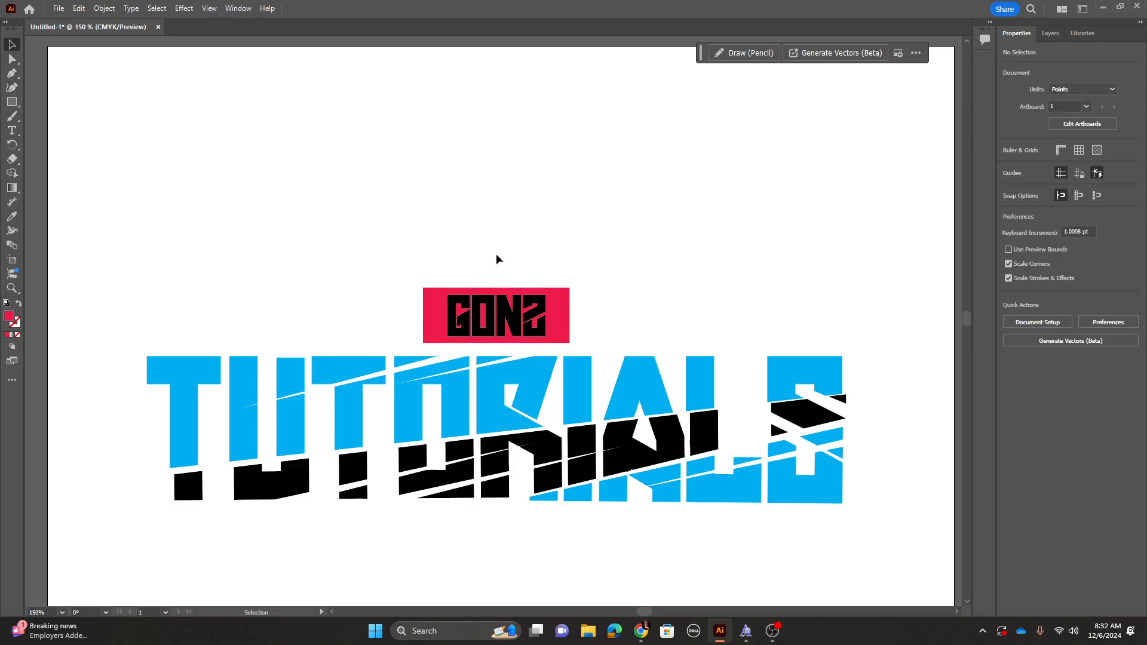
Taper the red rectangle into a trapezoid by moving each of its two lower corners about 10 pt inward.
key(ctrl+plus)
key(ctrl+plus)
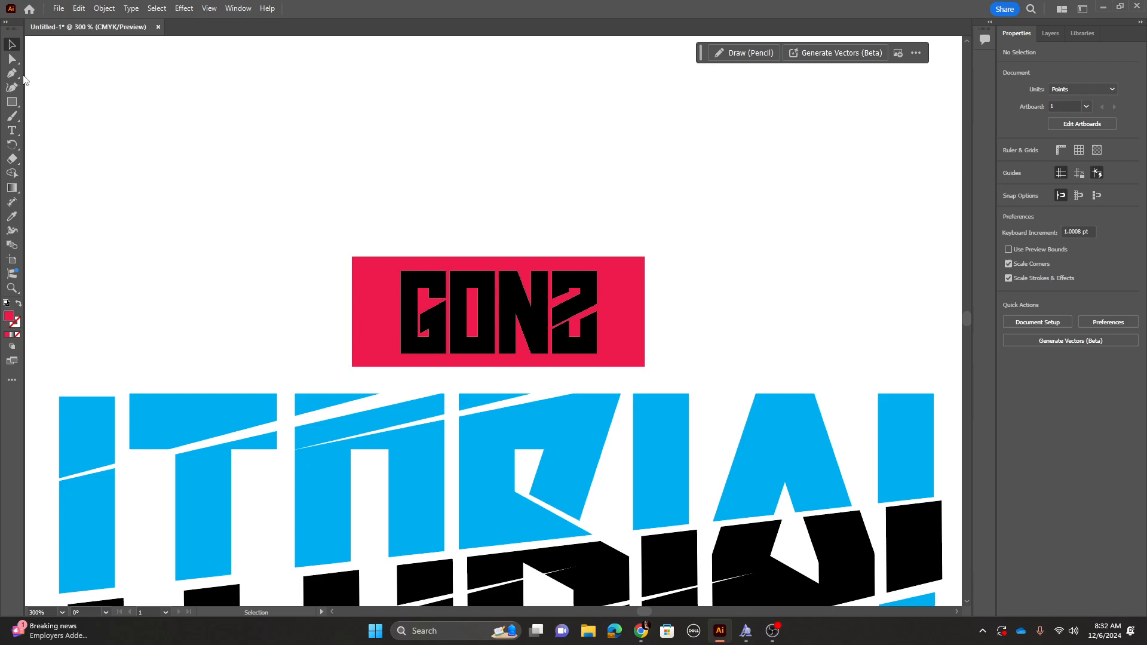
click(14, 59)
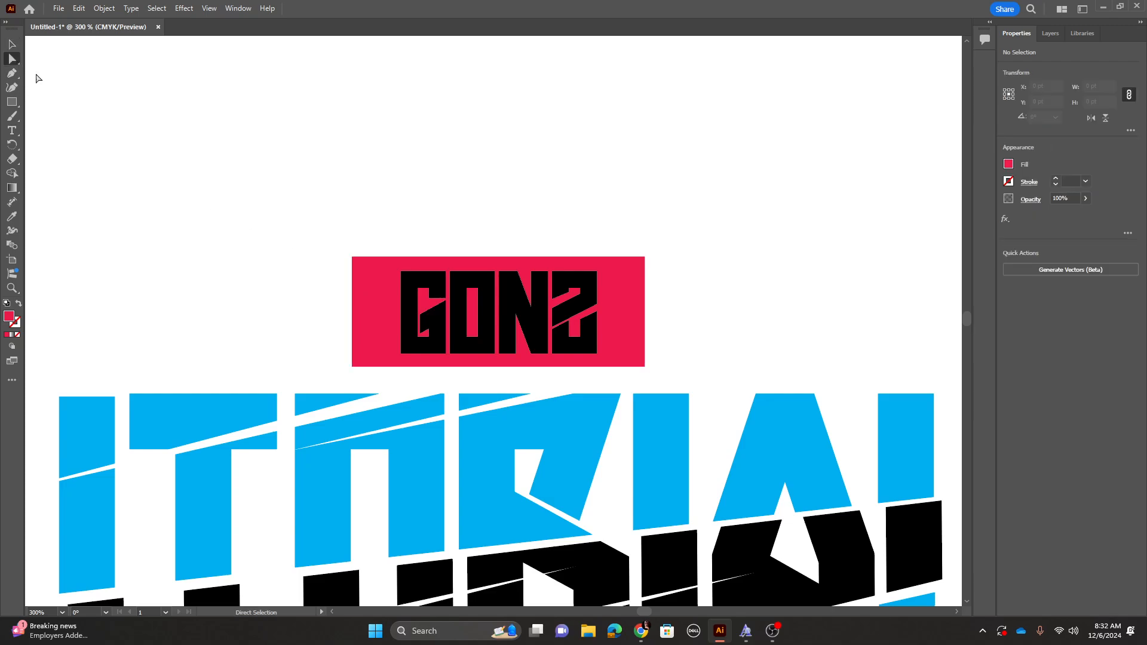
click(351, 365)
key(shift+Right)
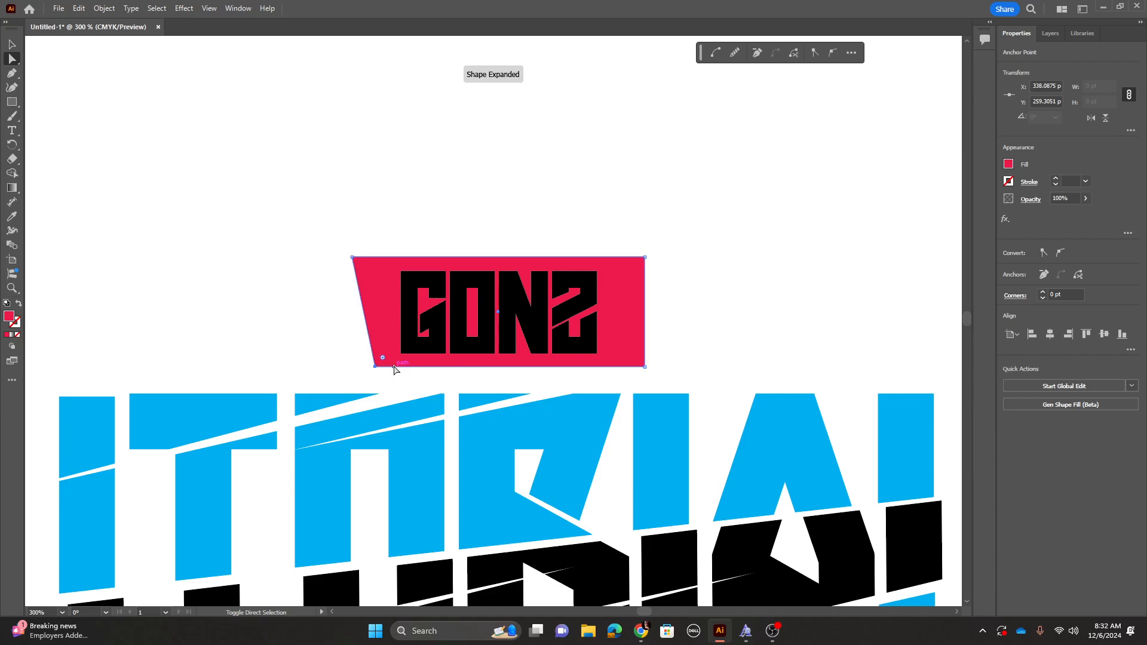
drag(643, 386, 642, 388)
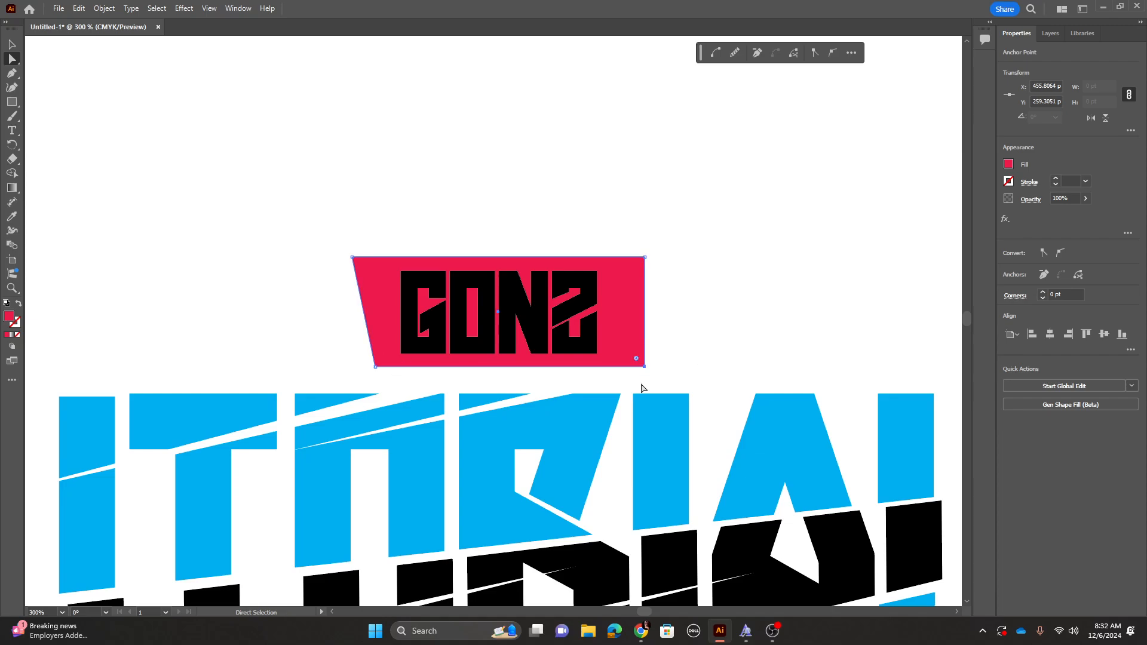
key(shift+Left)
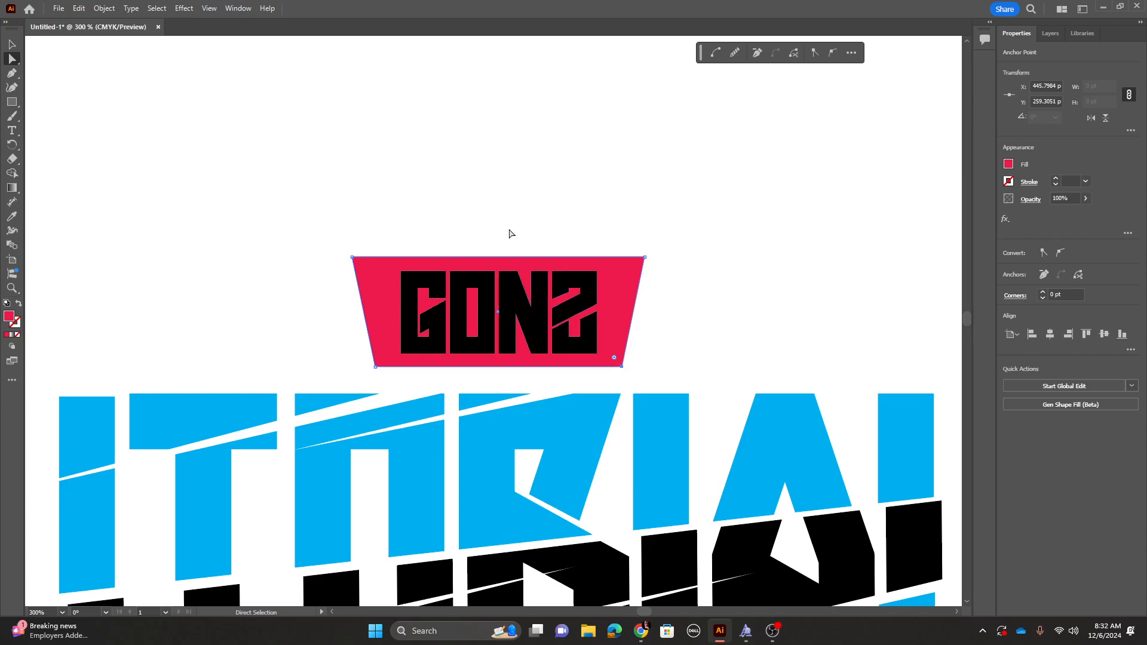
click(484, 190)
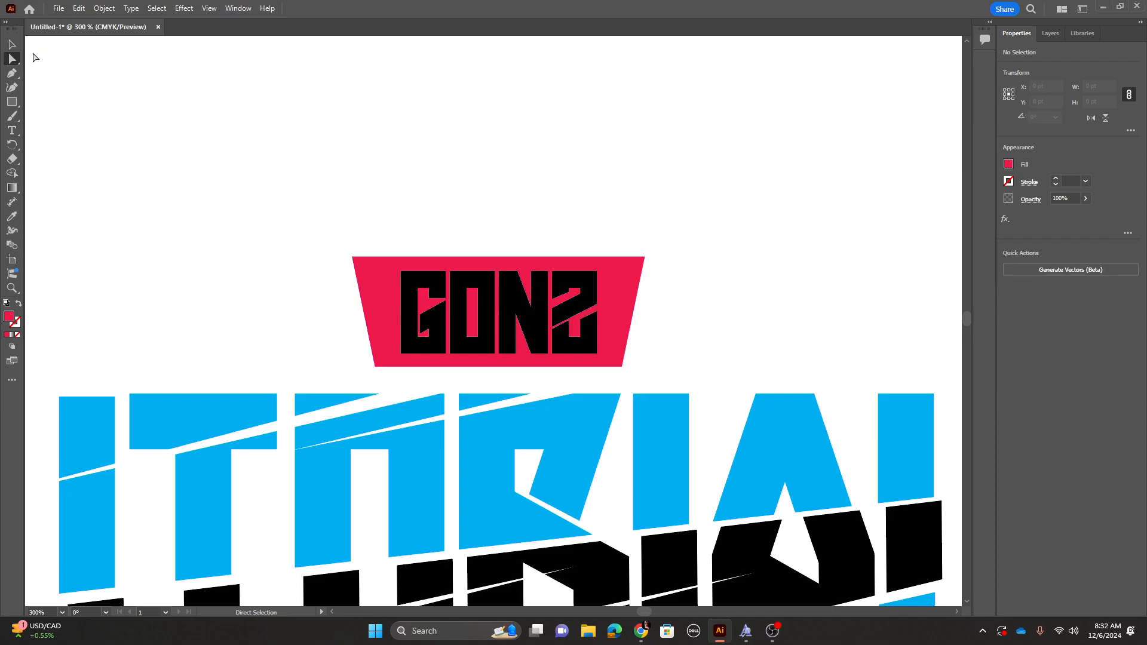
Draw a closed angular cutting shape with the Pen tool over the red banner's slanted edge beside the Z.
click(12, 73)
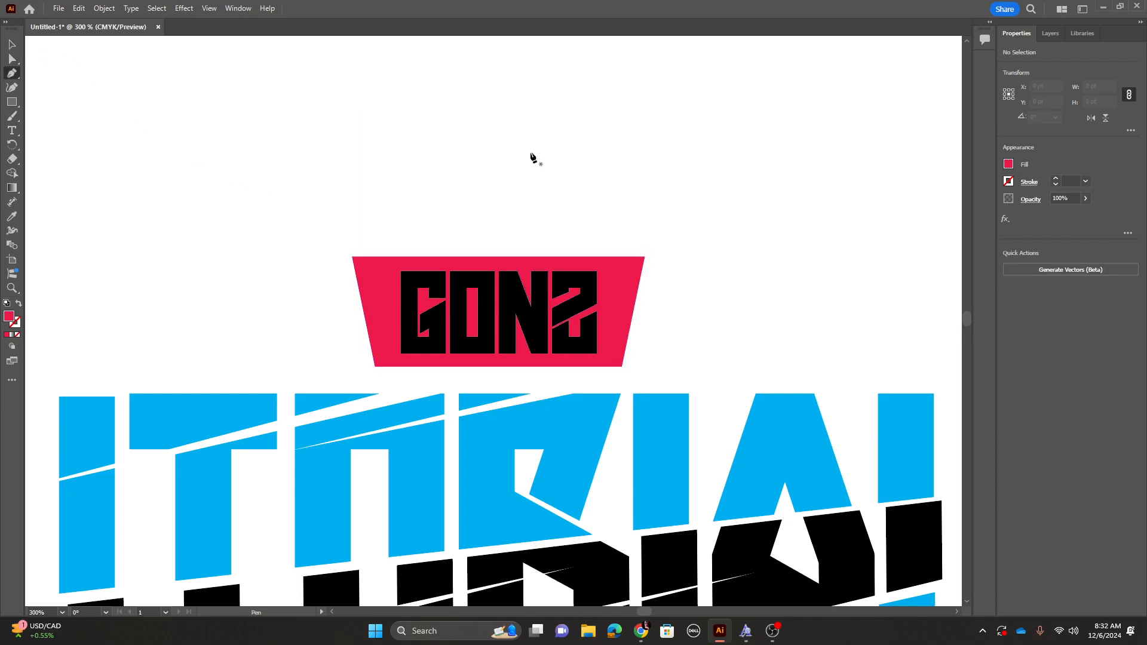
click(661, 247)
click(620, 247)
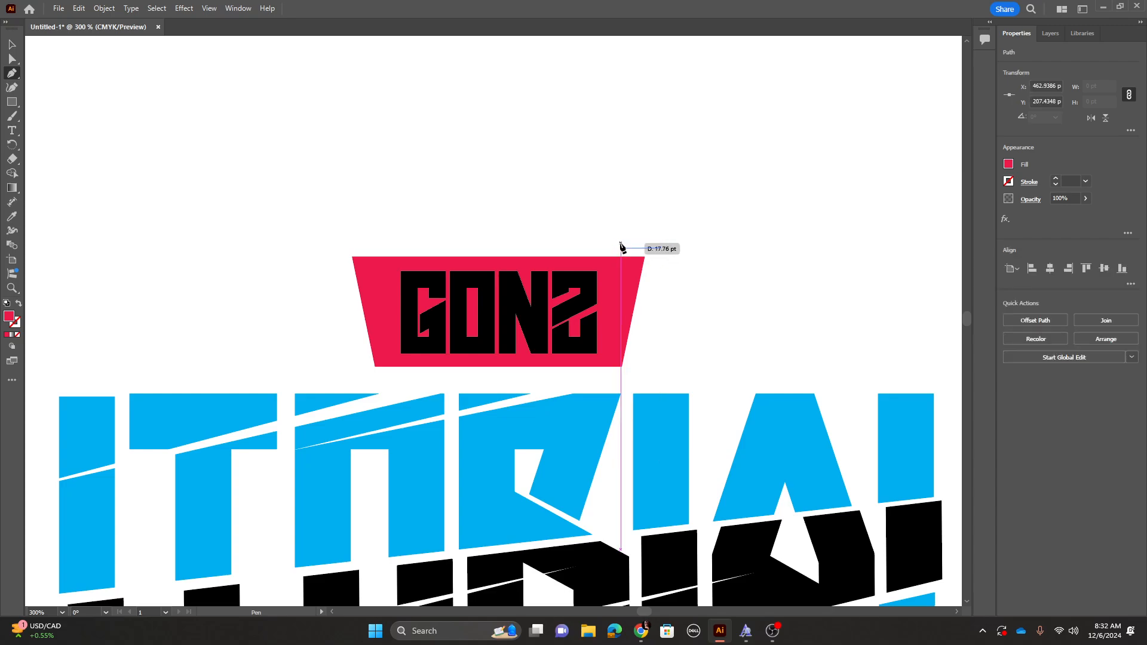
click(629, 298)
click(657, 298)
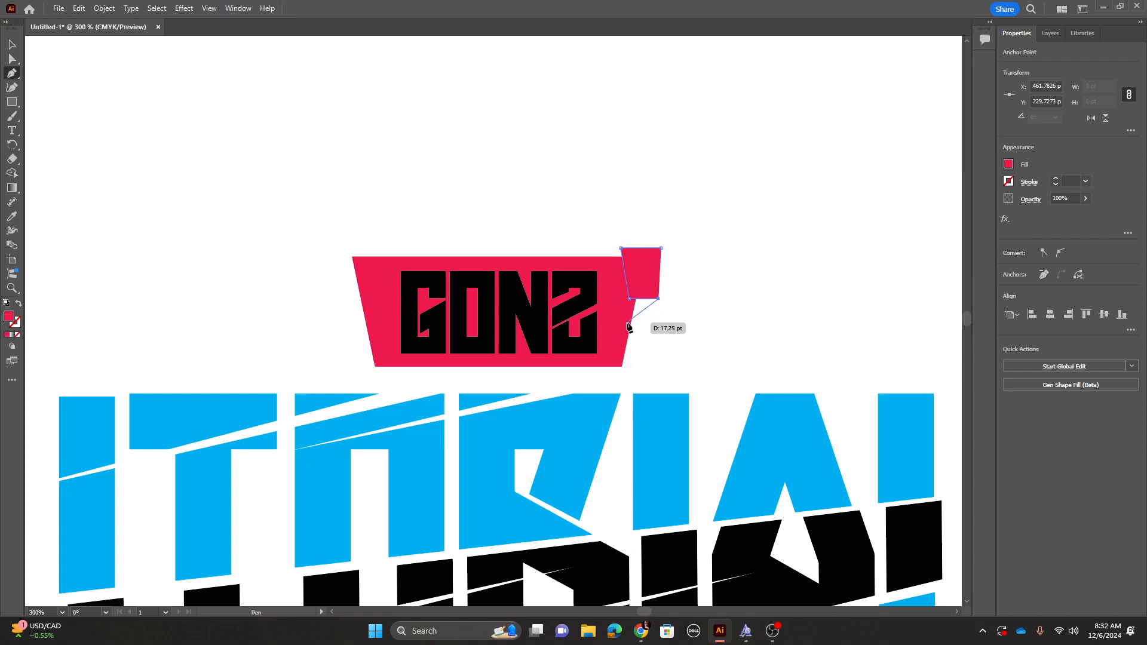
click(602, 374)
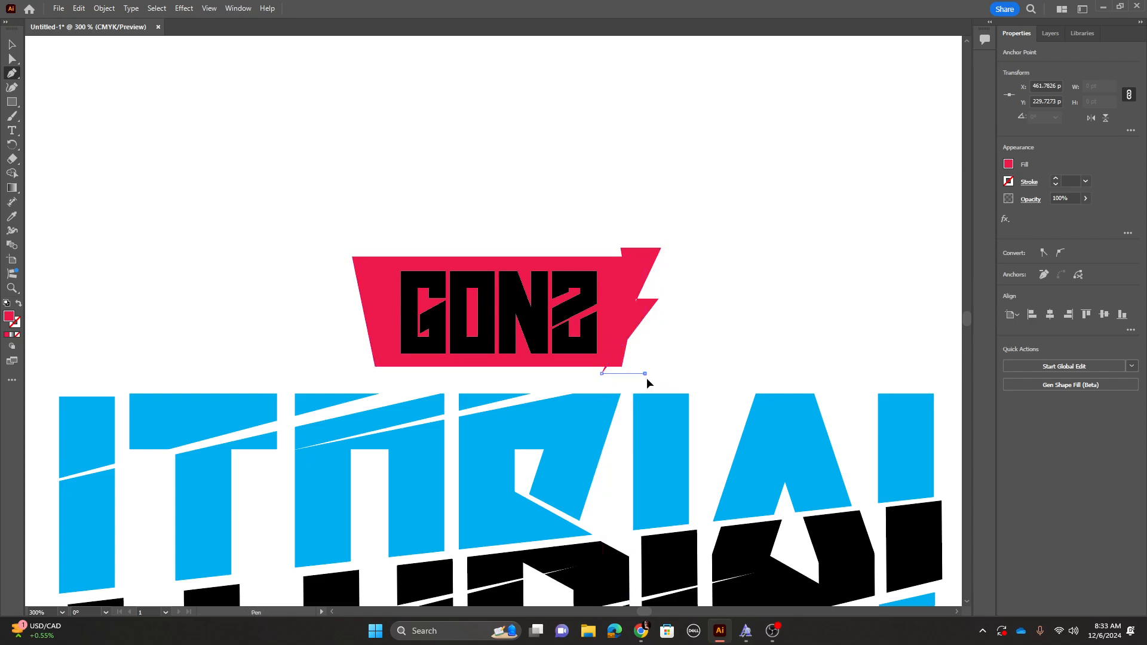
click(644, 373)
click(675, 293)
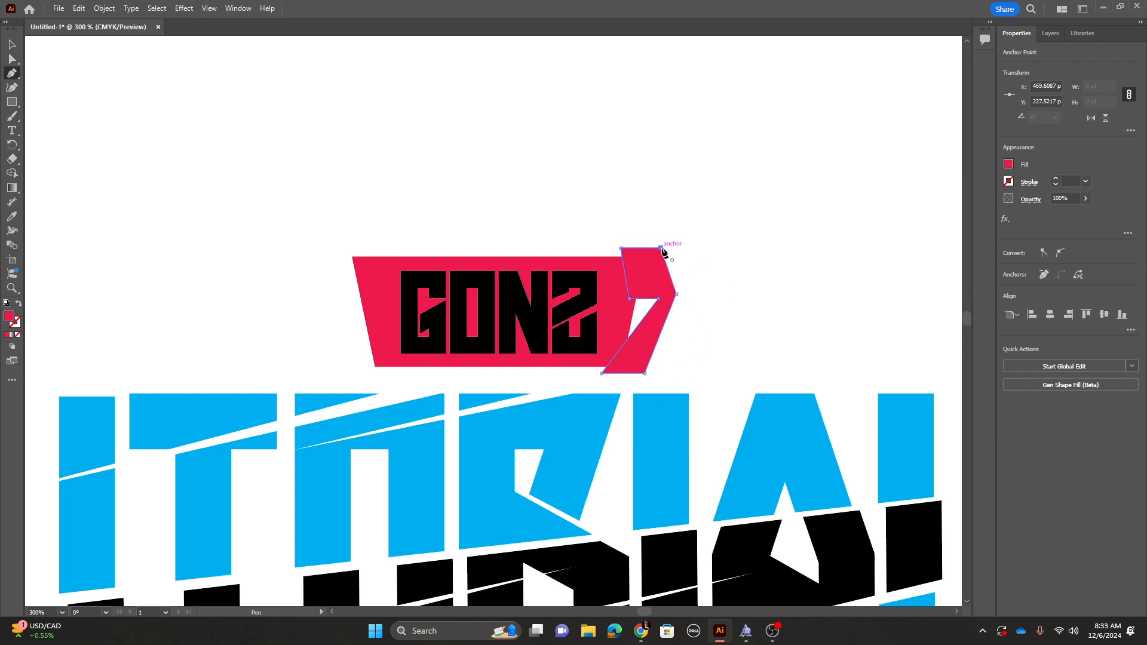
Draw two thin diagonal slivers with the Pen tool, one across the G and O's upper parts, one across the N and Z's lower parts.
click(533, 229)
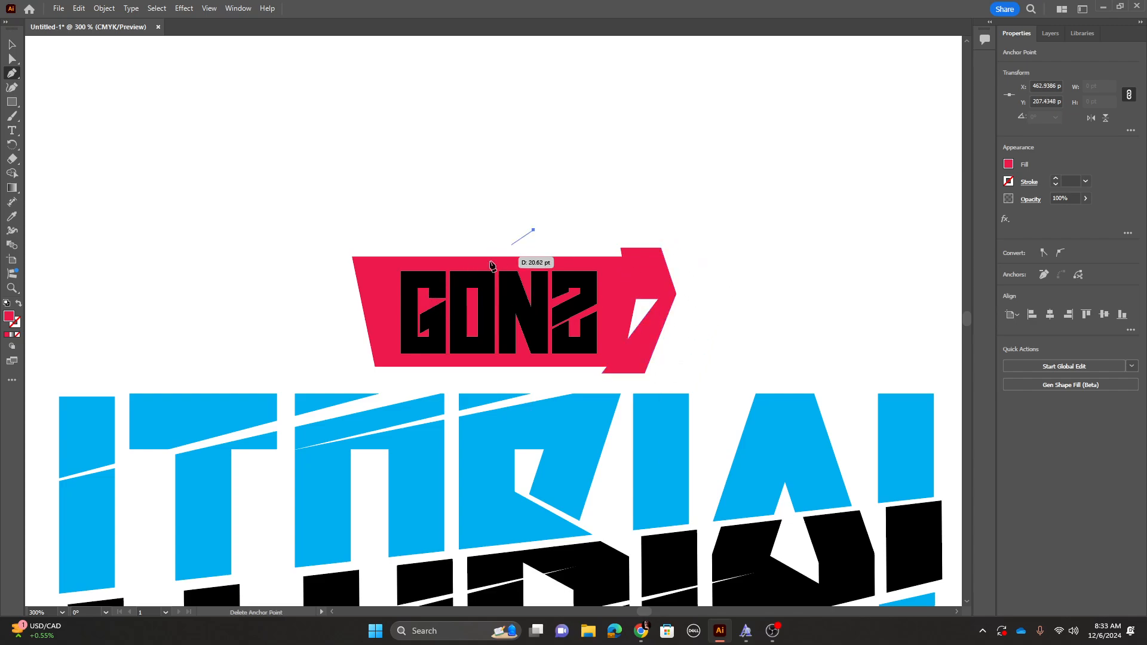
click(409, 298)
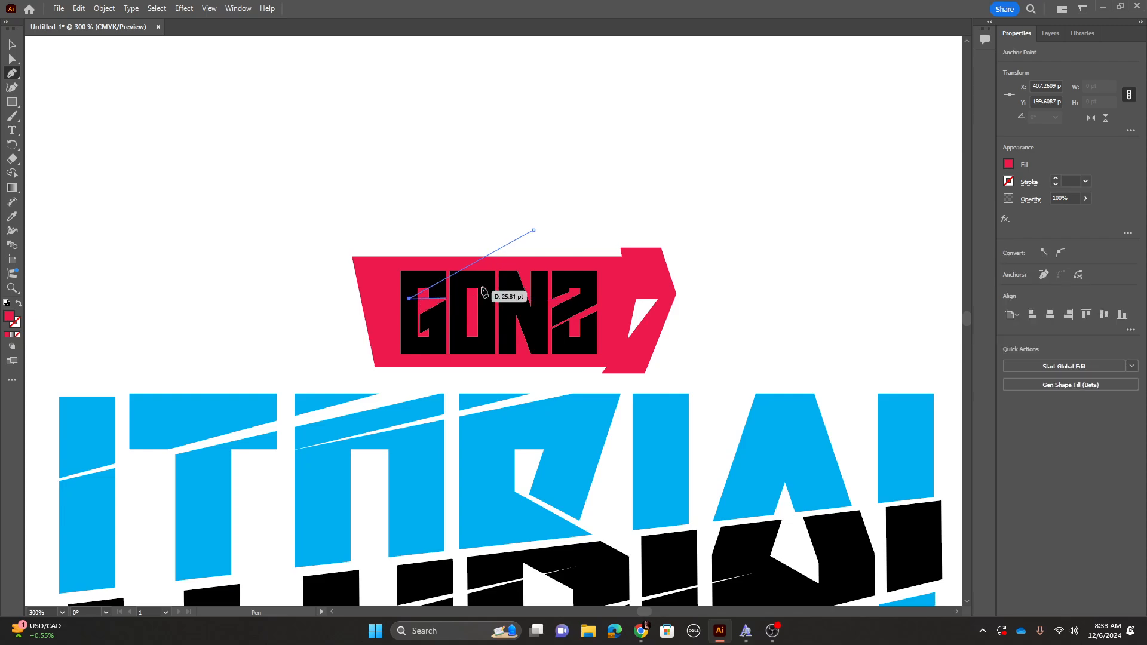
click(557, 230)
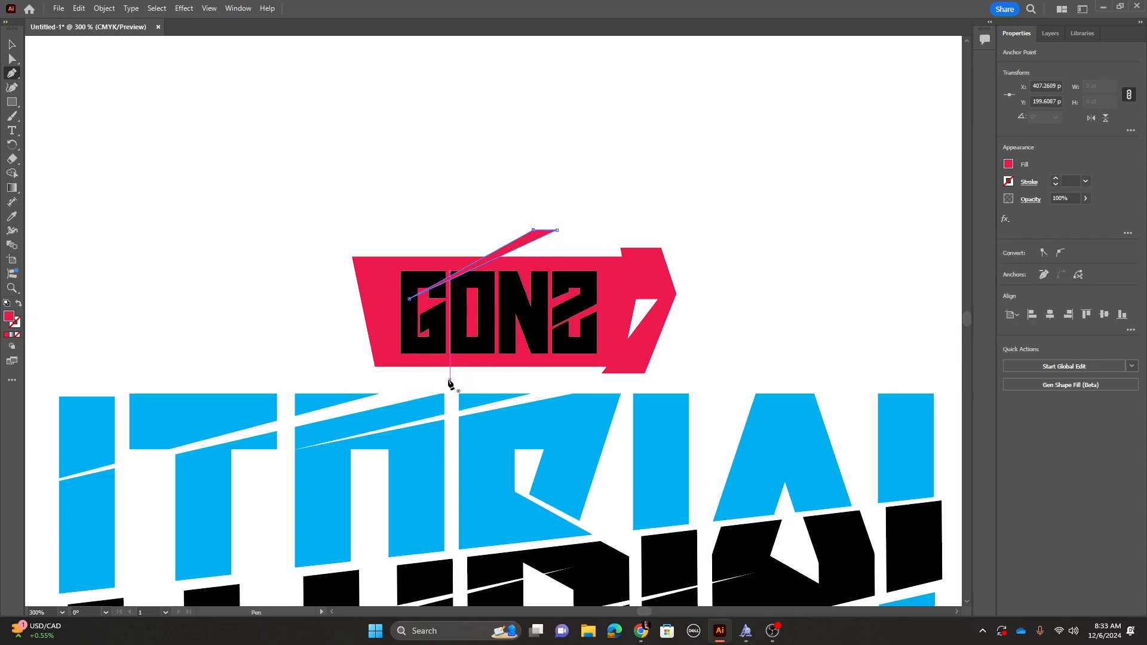
click(445, 376)
click(556, 326)
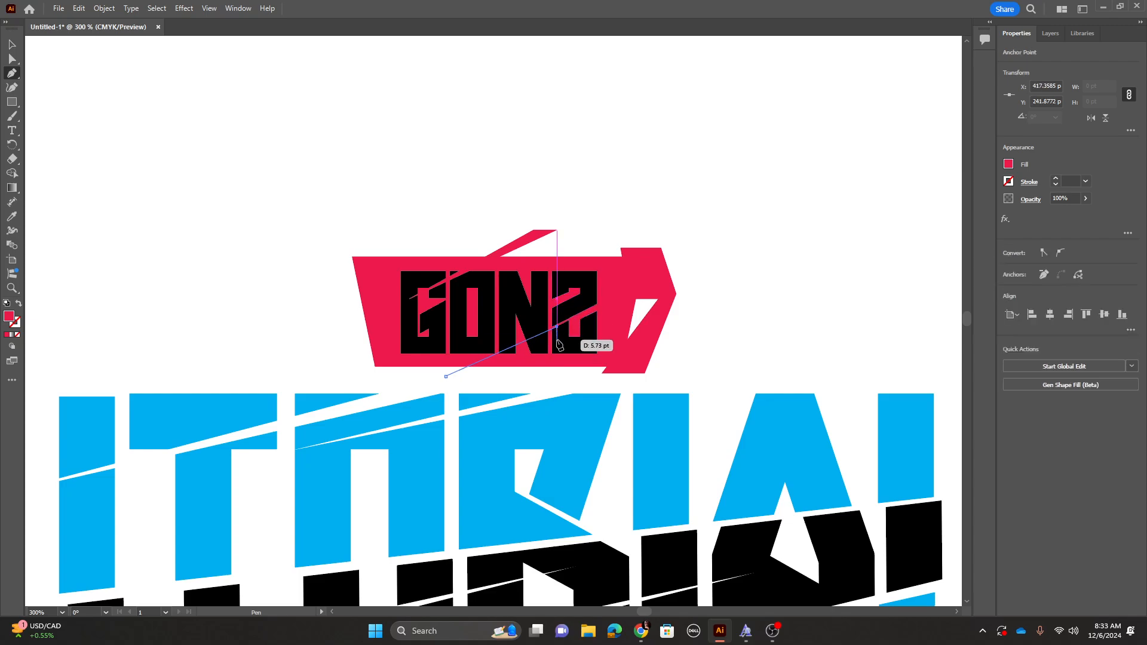
click(490, 374)
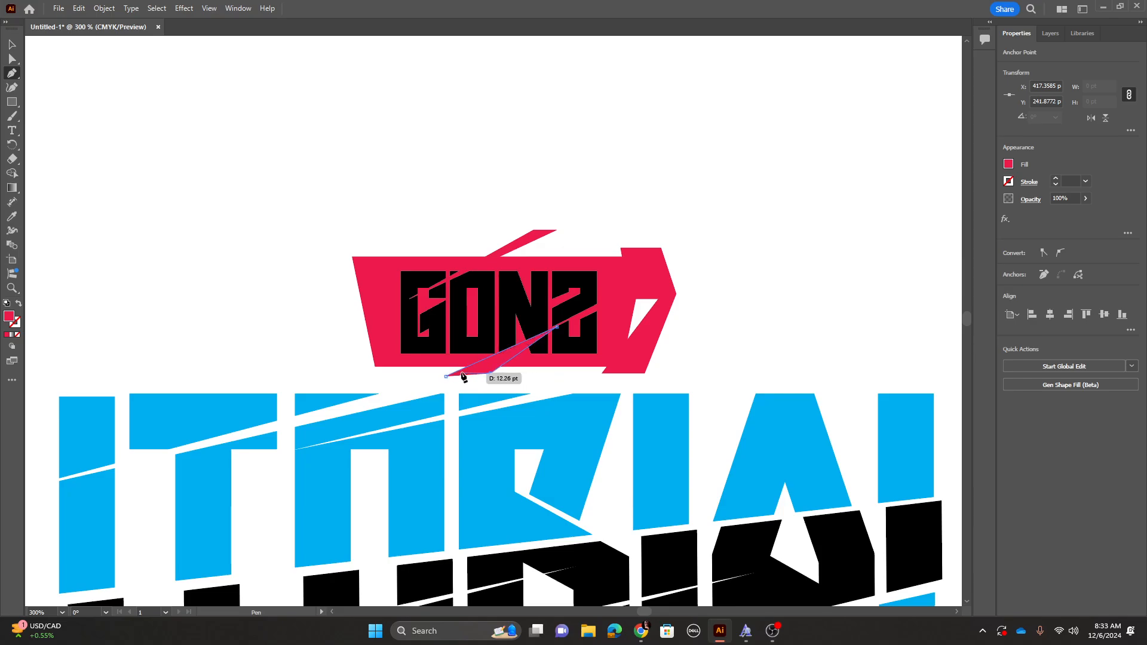
click(445, 376)
Select the three cutting shapes around the GONZ banner and recolour them light pink.
click(12, 44)
click(248, 151)
click(505, 251)
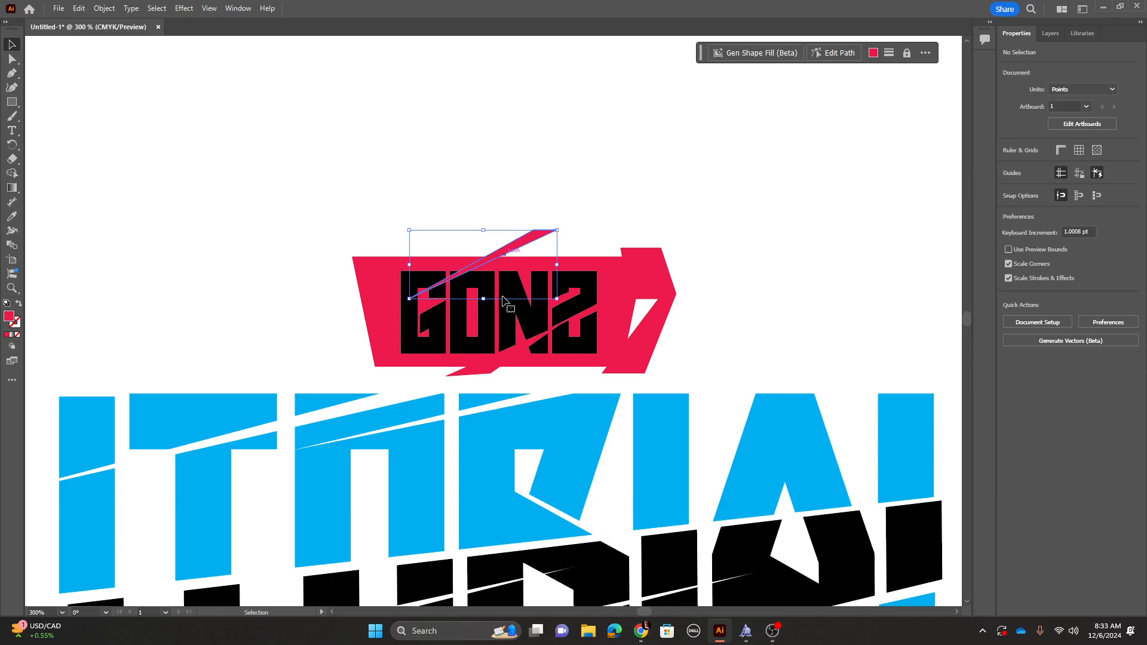
shift+click(477, 373)
shift+click(651, 299)
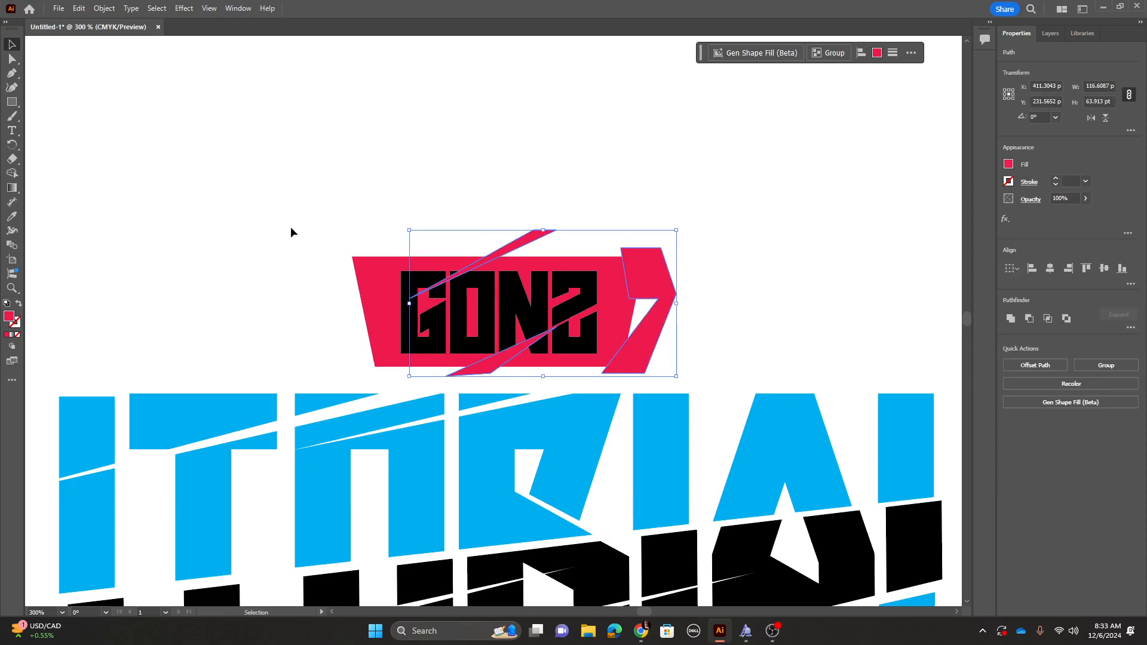
double_click(9, 317)
mouse_move(475, 251)
mouse_down()
mouse_move(464, 225)
mouse_move(474, 233)
mouse_up()
click(696, 242)
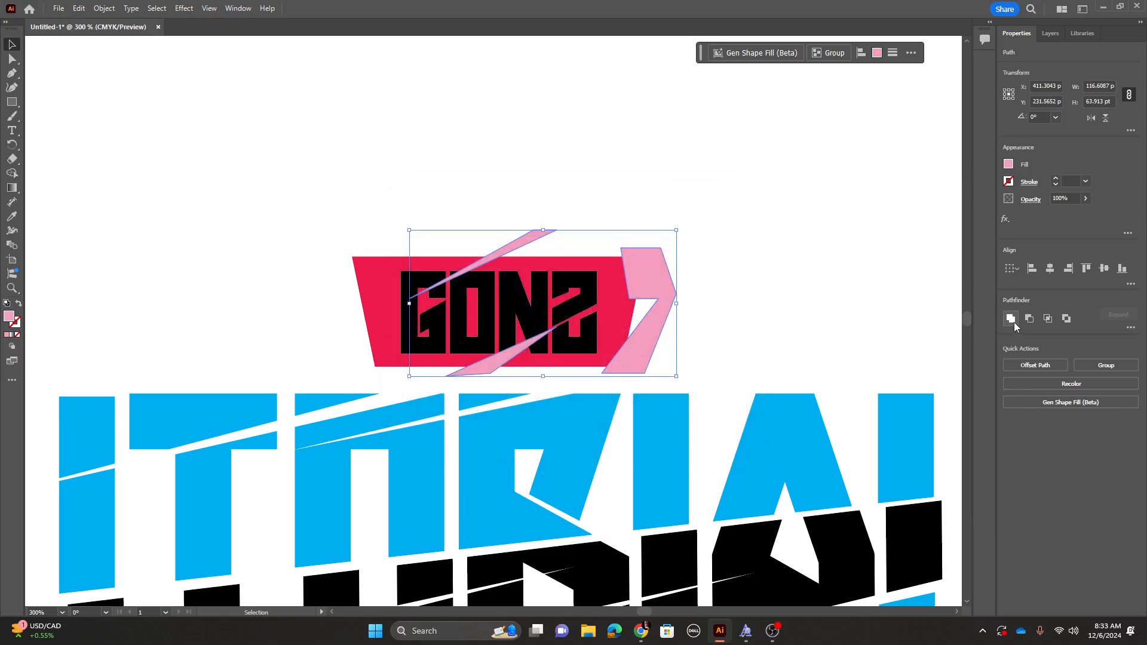
Unite the three light pink cutting shapes and make them a compound path.
click(1011, 320)
key(a)
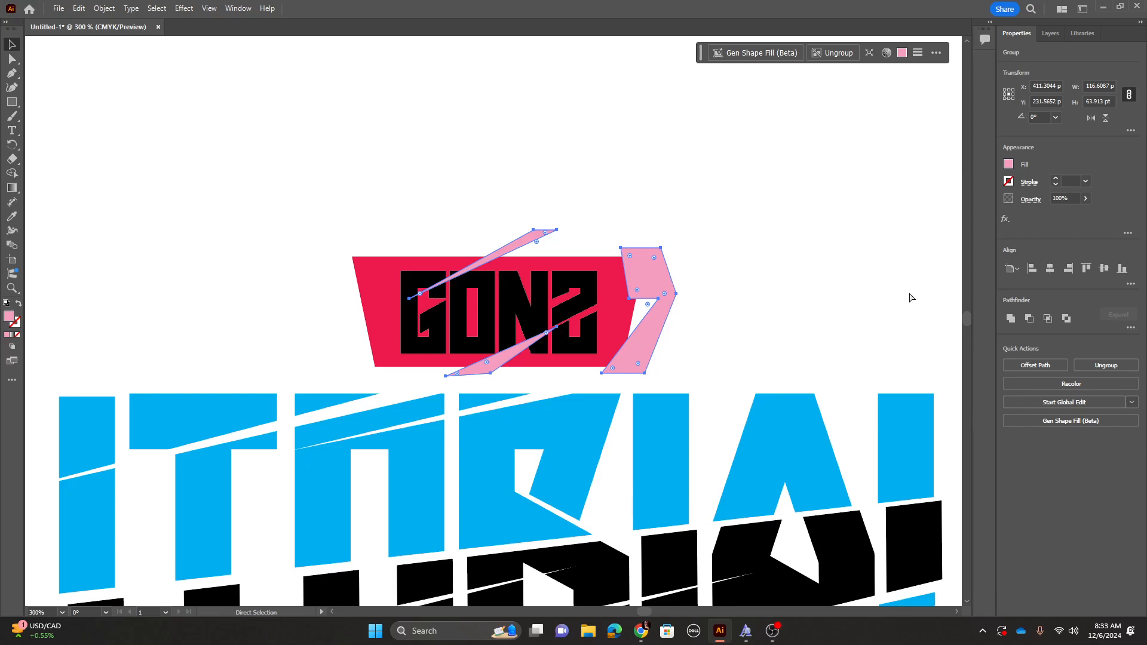
key(ctrl+8)
key(v)
Make the red banner a compound path and subtract the pink cutting shapes from it.
click(378, 277)
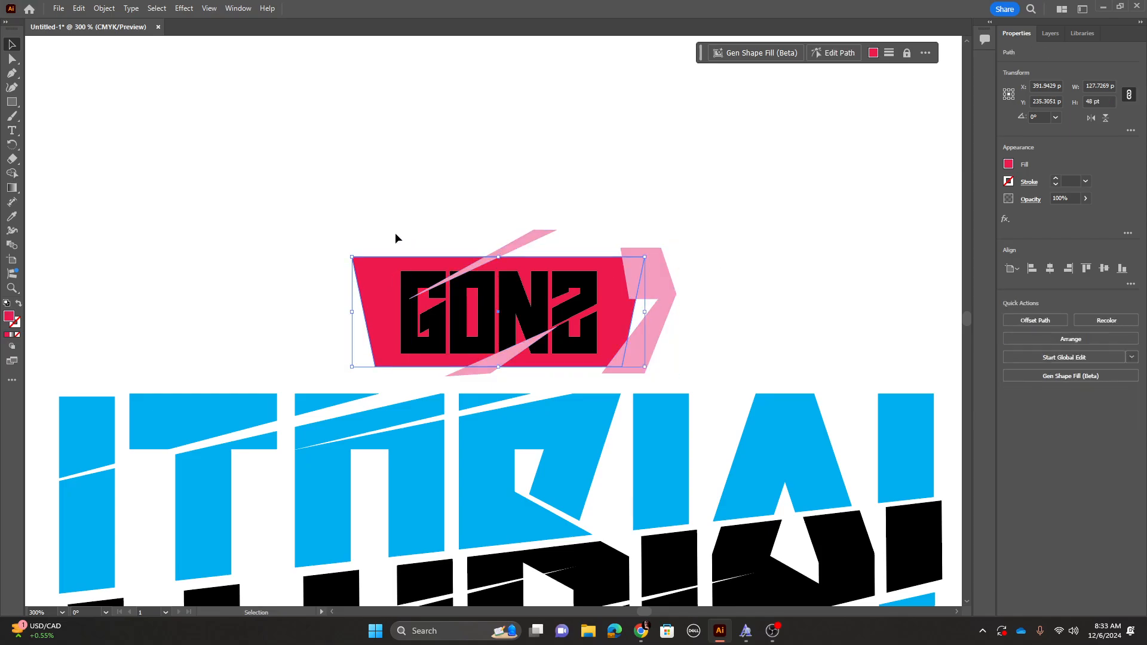
key(ctrl+8)
shift+click(525, 238)
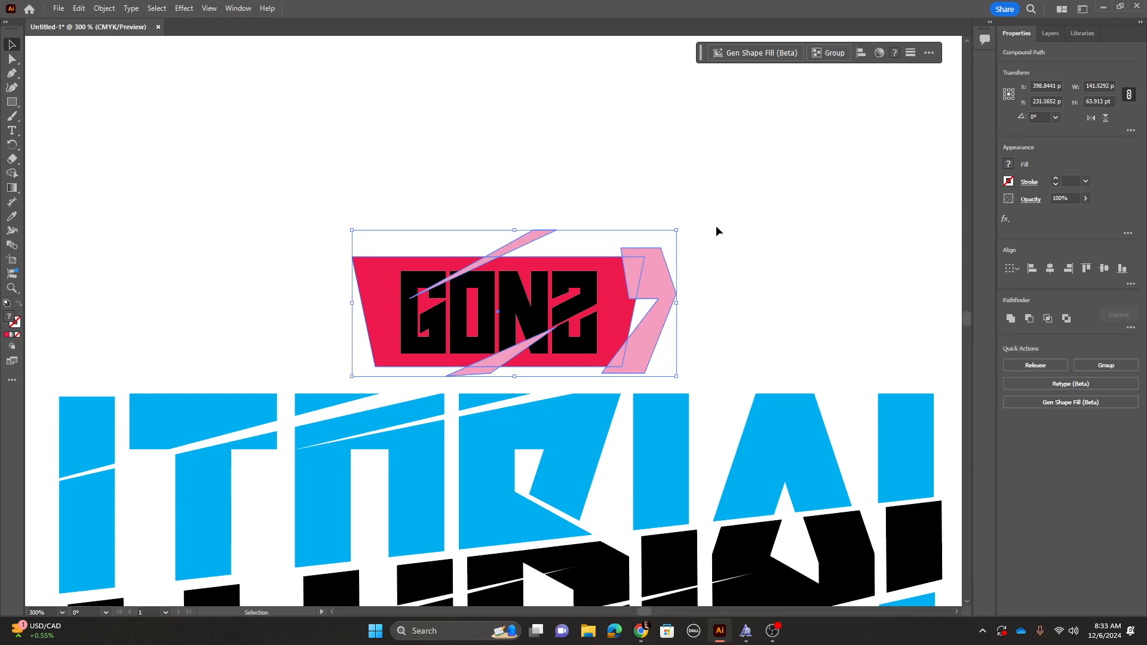
click(1050, 318)
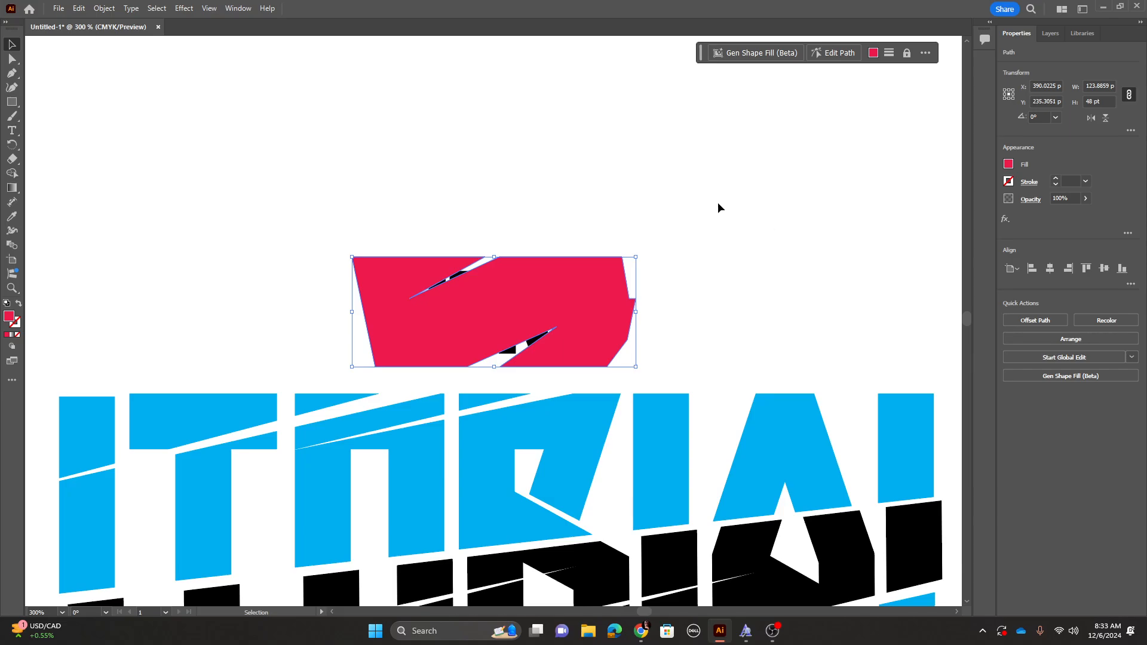
Send the cut red banner to the back so it sits behind the GONZ letters.
click(536, 252)
click(573, 284)
right_click(572, 277)
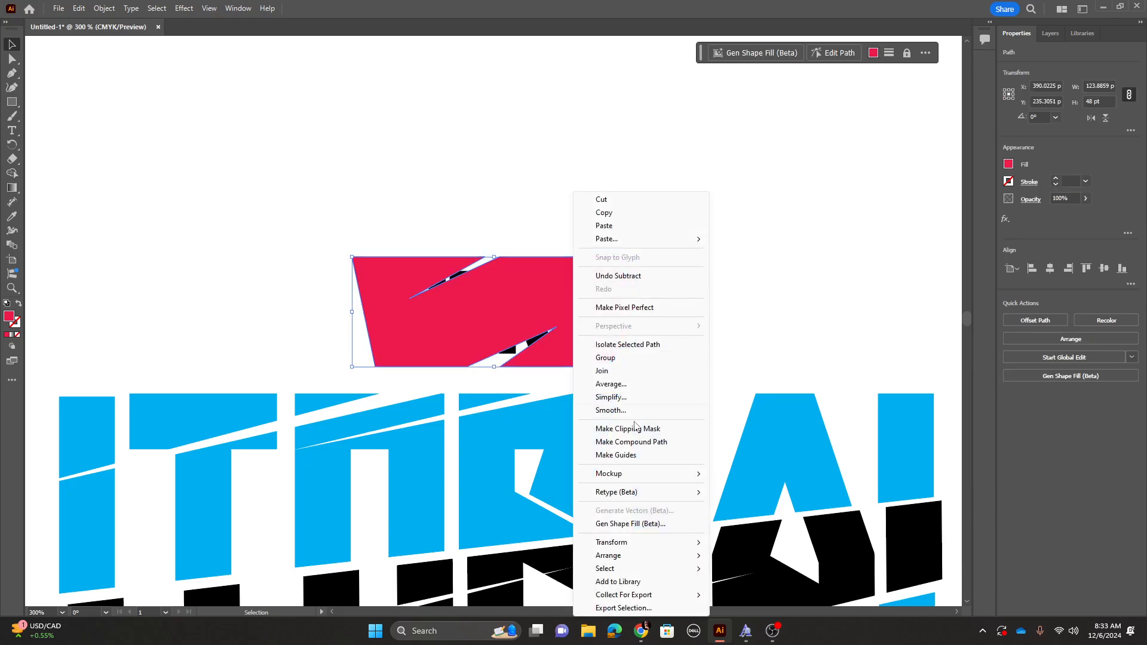
mouse_move(615, 556)
click(794, 597)
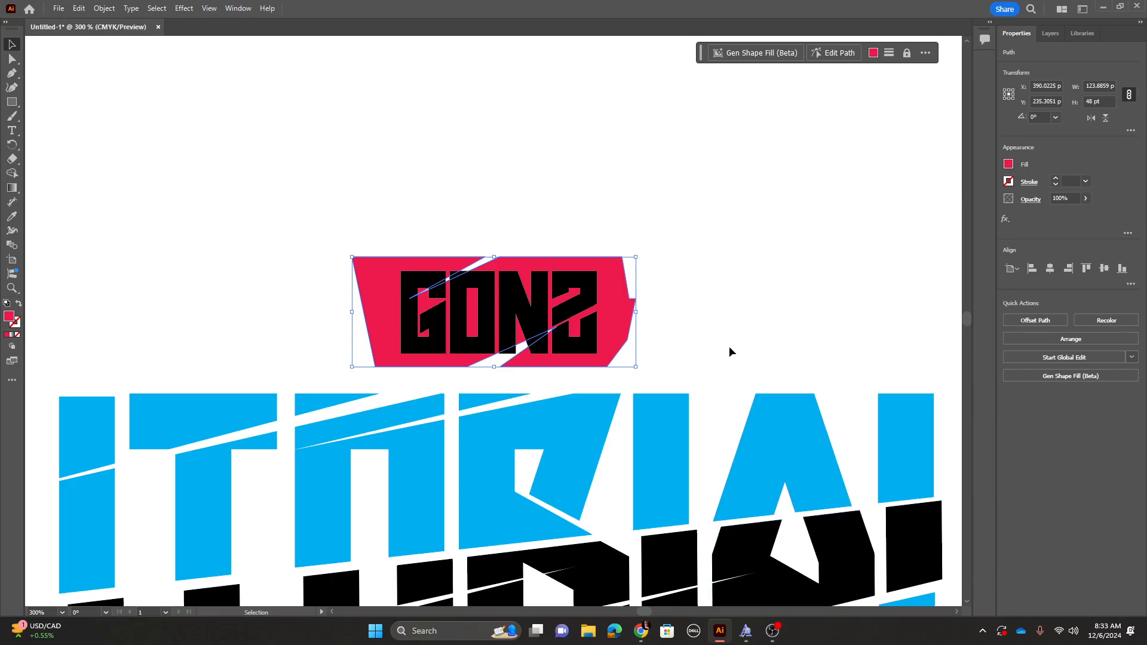
click(729, 351)
Draw a rectangle about 710 by 291 pt over the whole GONZ TUTORIALS design and fill it black.
key(ctrl+1)
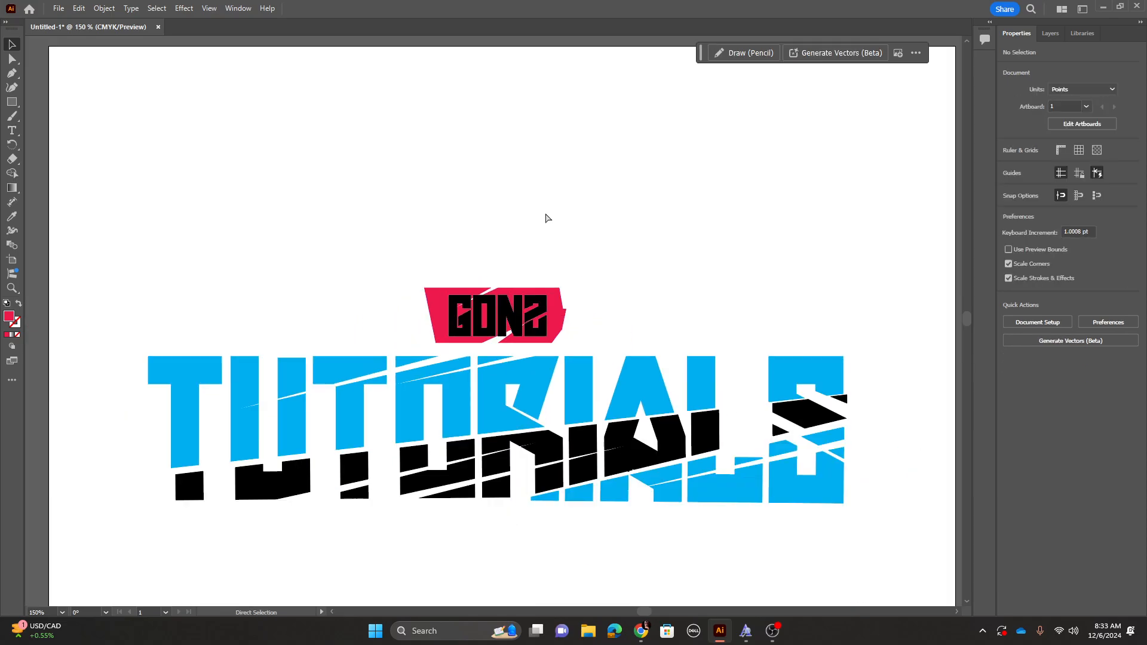
drag(524, 217, 530, 259)
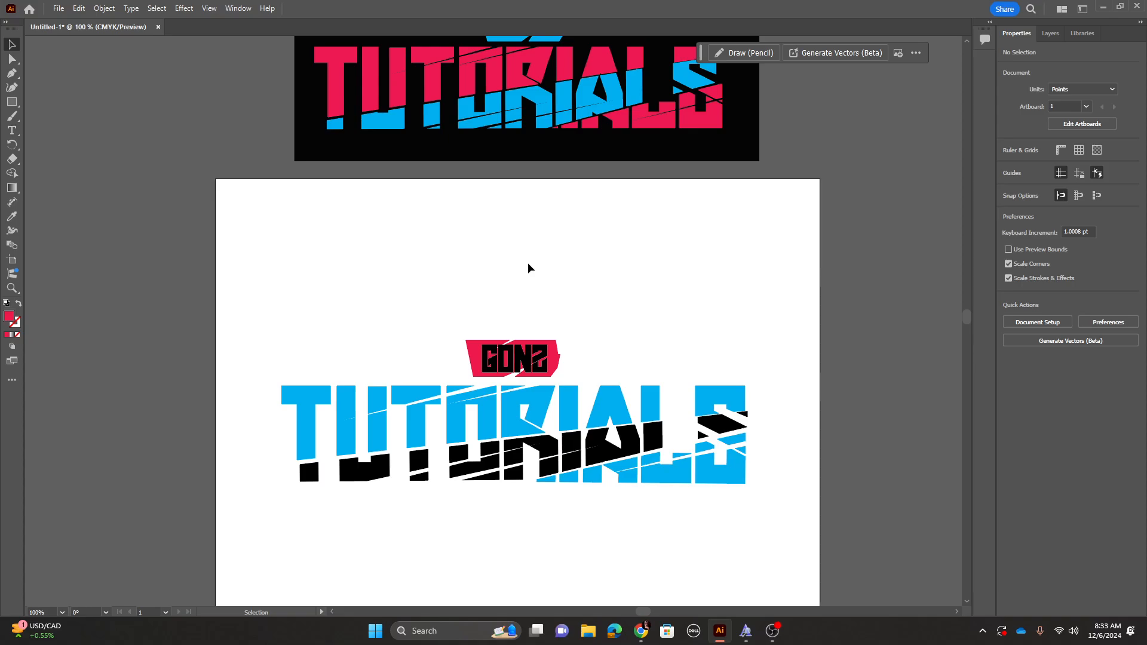
click(11, 101)
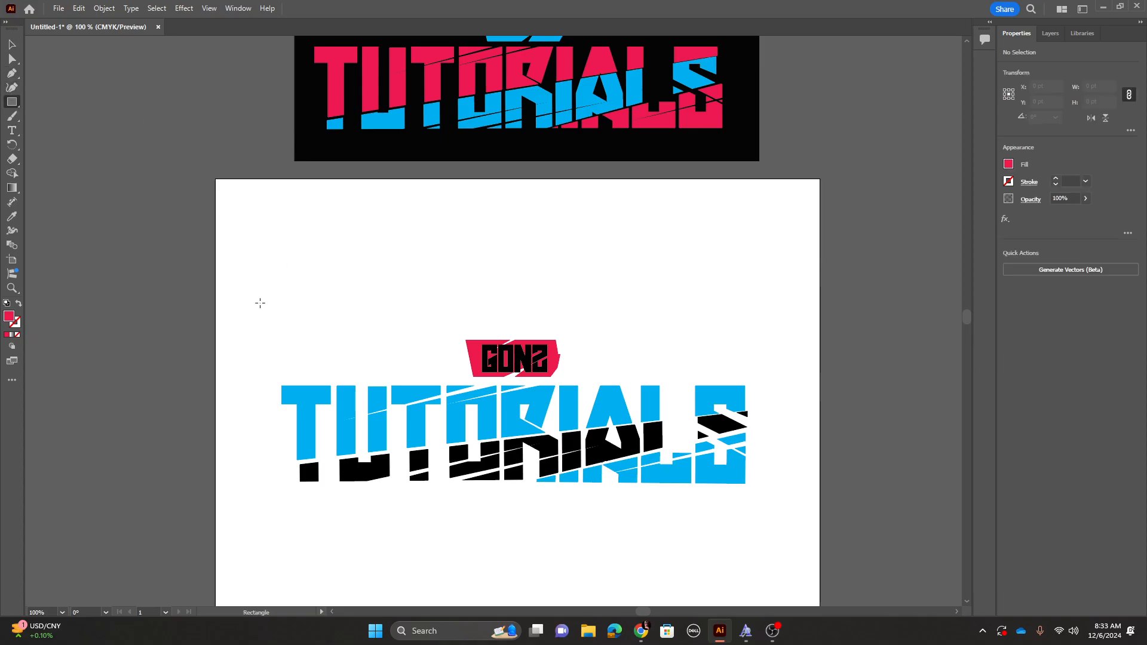
drag(260, 302, 803, 523)
double_click(8, 316)
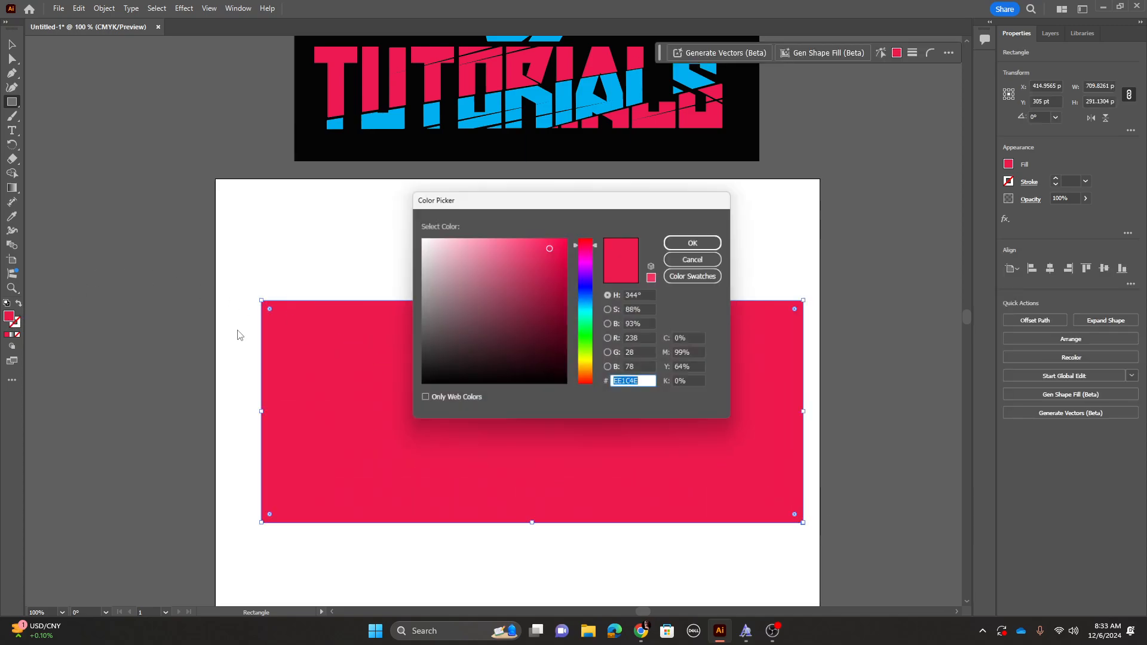
drag(453, 347, 402, 402)
click(678, 241)
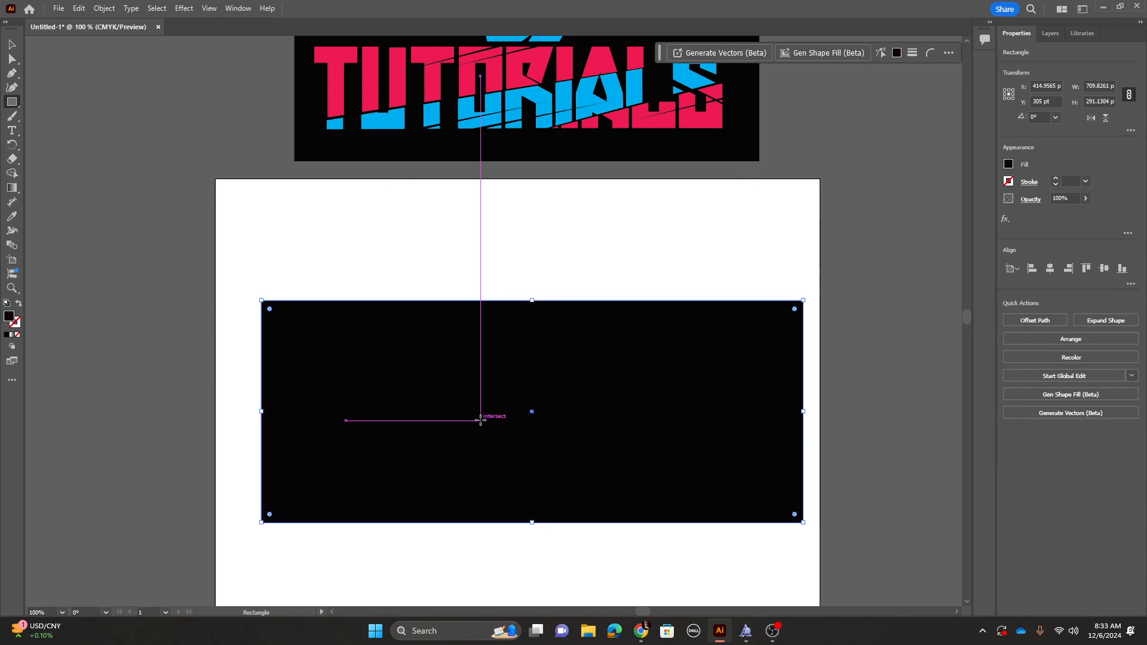
Send the black rectangle to the back as the background of the design.
right_click(482, 417)
mouse_move(519, 555)
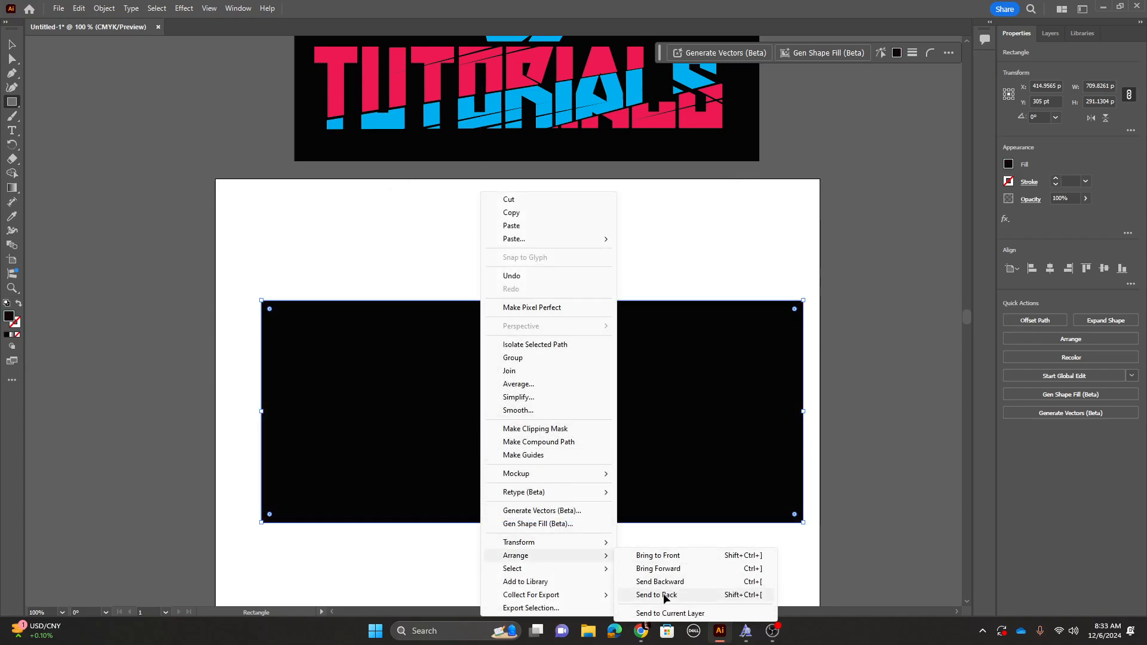
click(666, 595)
click(15, 46)
click(304, 248)
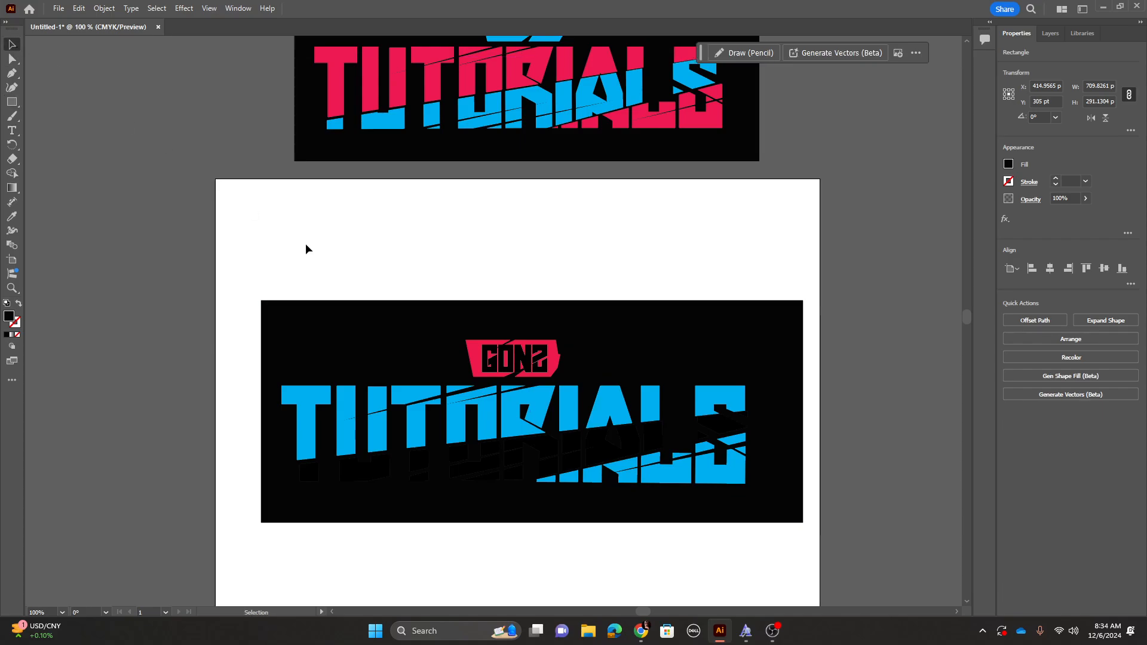
Ungroup the TUTORIALS lettering so its colour sections can be selected separately.
click(452, 413)
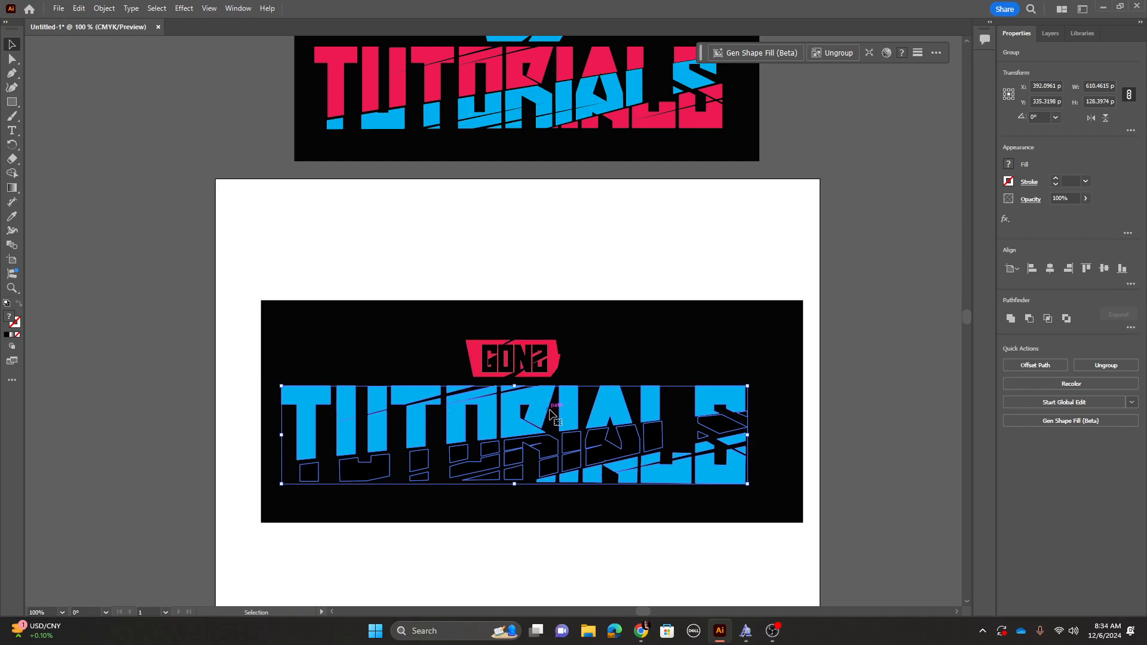
right_click(515, 414)
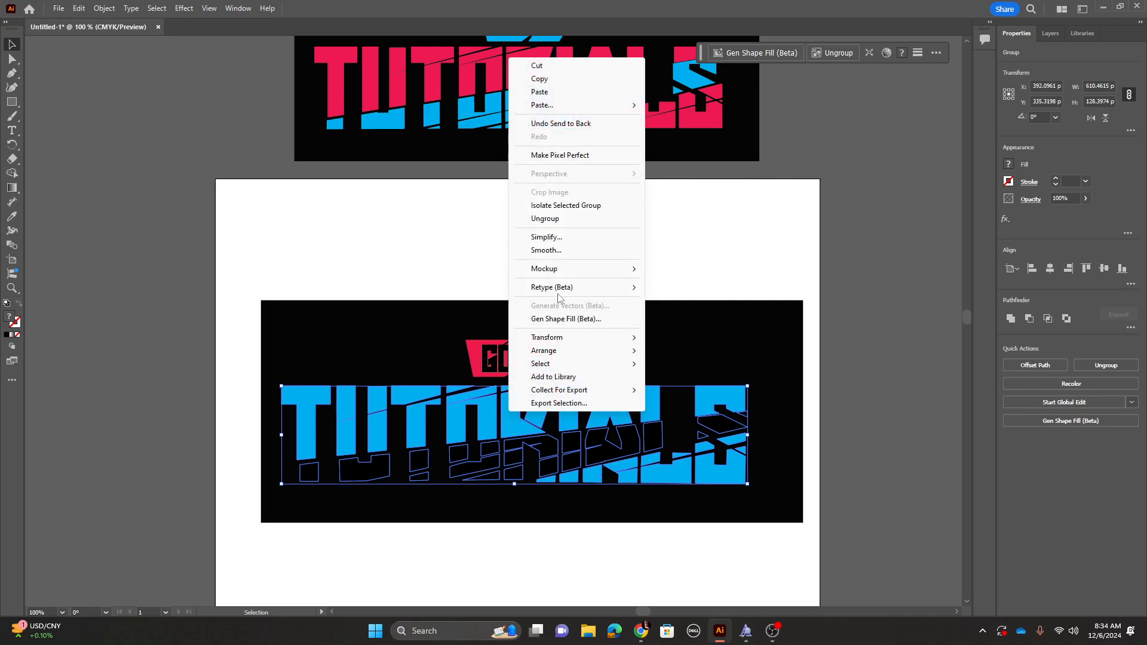
click(559, 230)
click(596, 234)
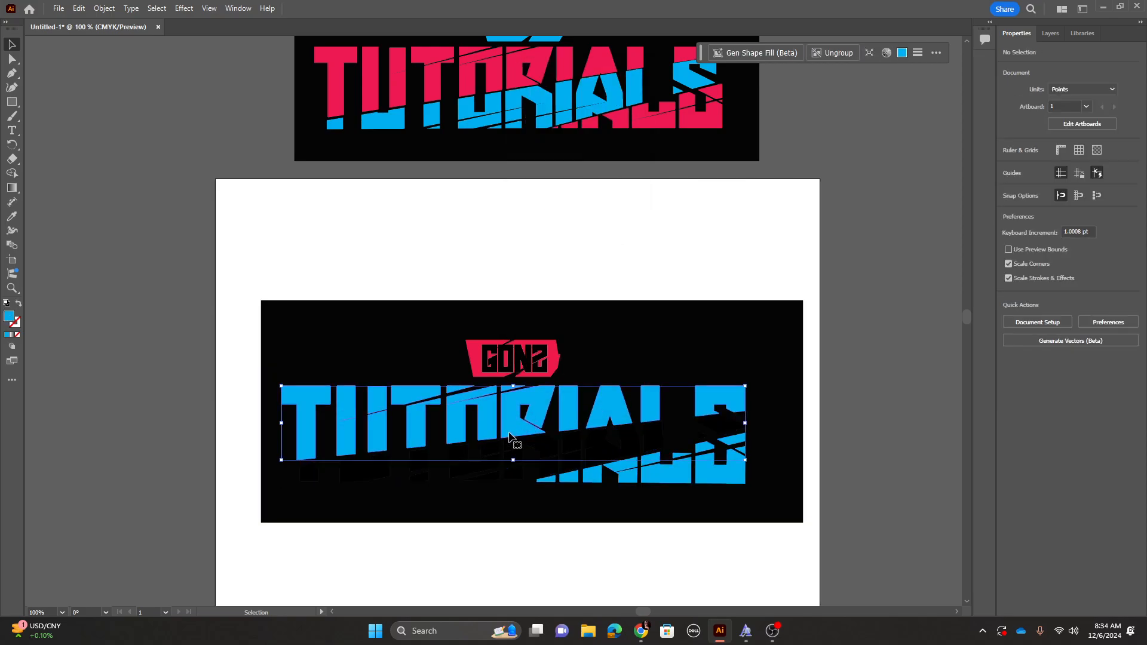
Recolour the upper blue section of the TUTORIALS lettering hot pink.
click(517, 413)
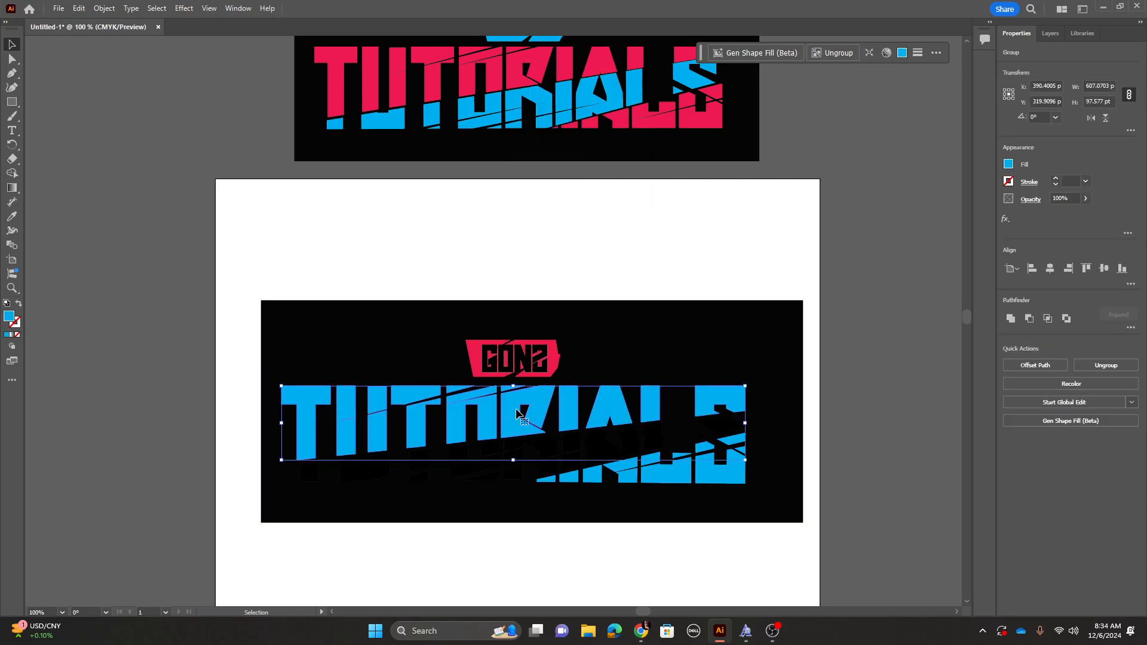
double_click(9, 317)
mouse_move(586, 269)
mouse_down()
mouse_move(596, 246)
mouse_move(567, 244)
mouse_move(579, 221)
mouse_up()
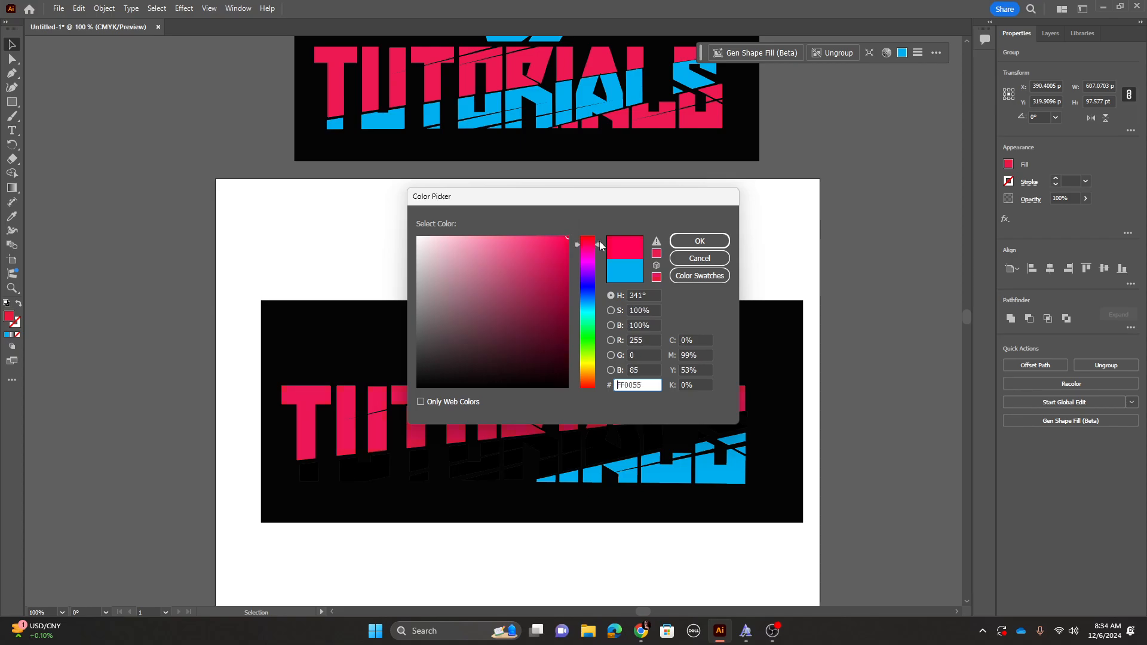
click(699, 240)
click(528, 281)
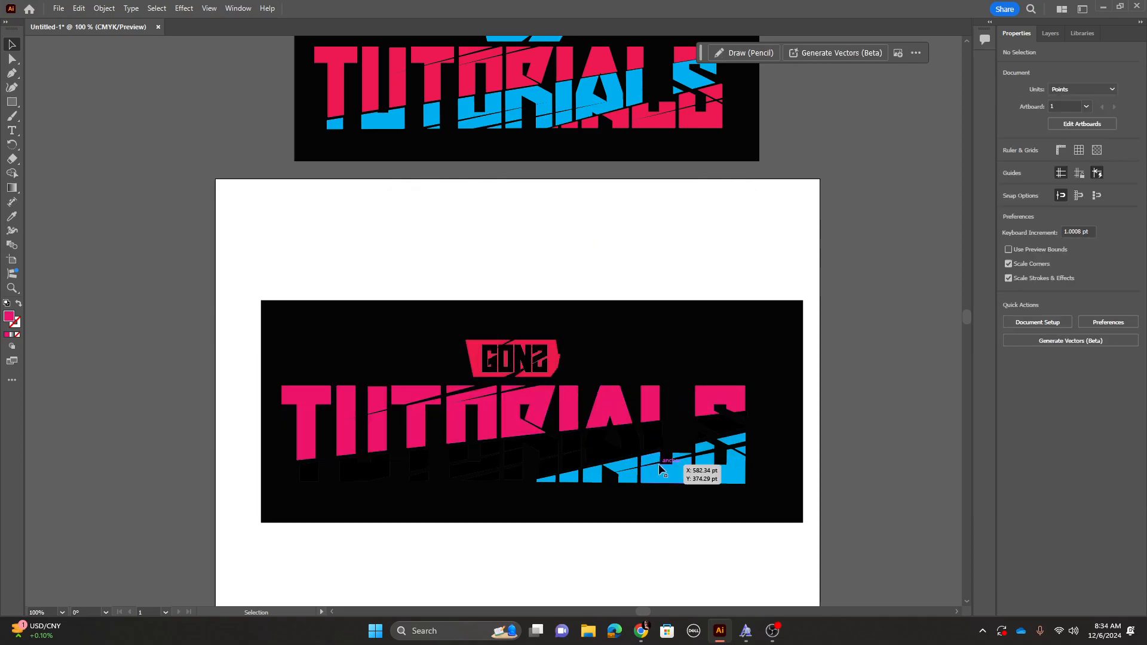
Give the remaining blue pieces under the last letters of TUTORIALS the upper section's pink fill.
click(660, 470)
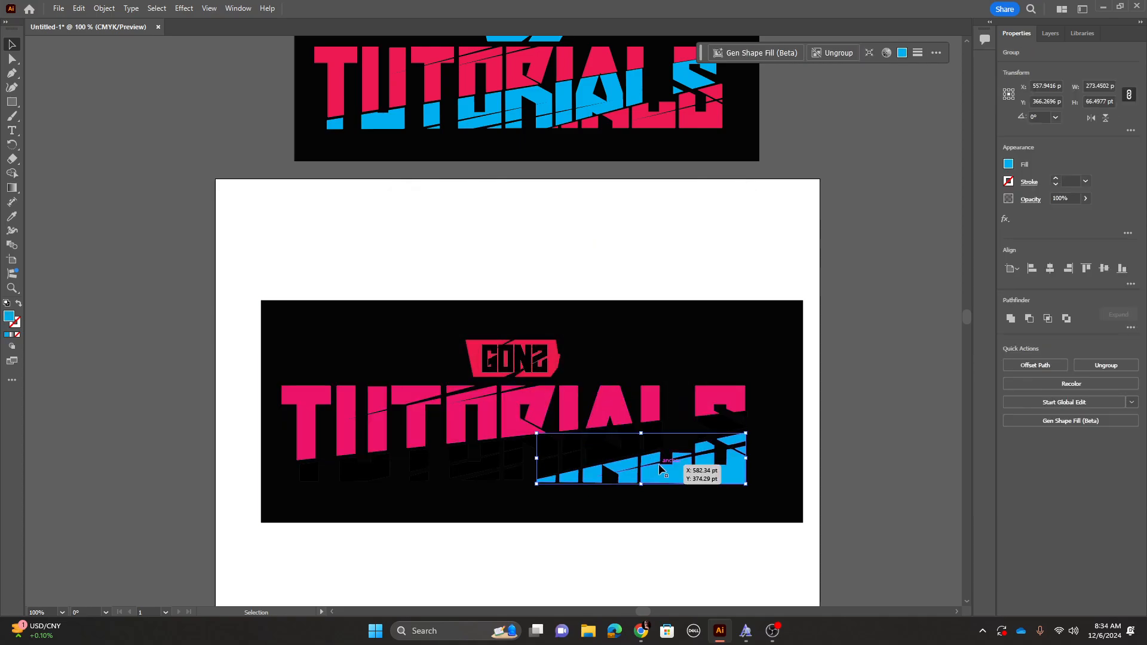
click(508, 409)
key(v)
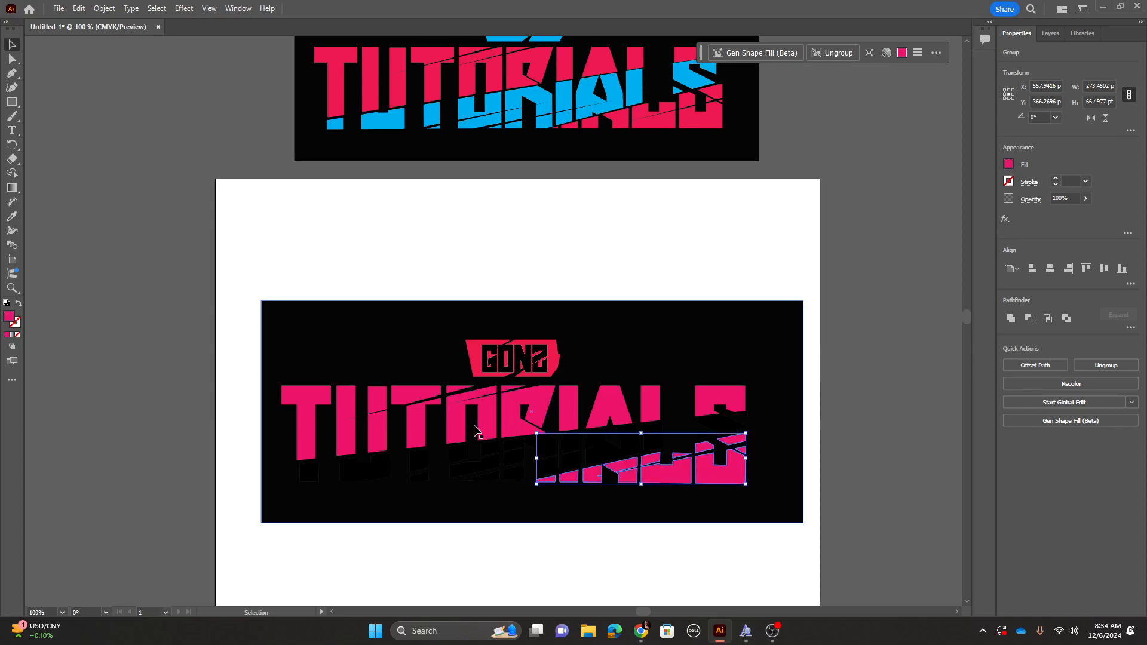
Recolour the black middle section of the TUTORIALS lettering light grey.
click(490, 460)
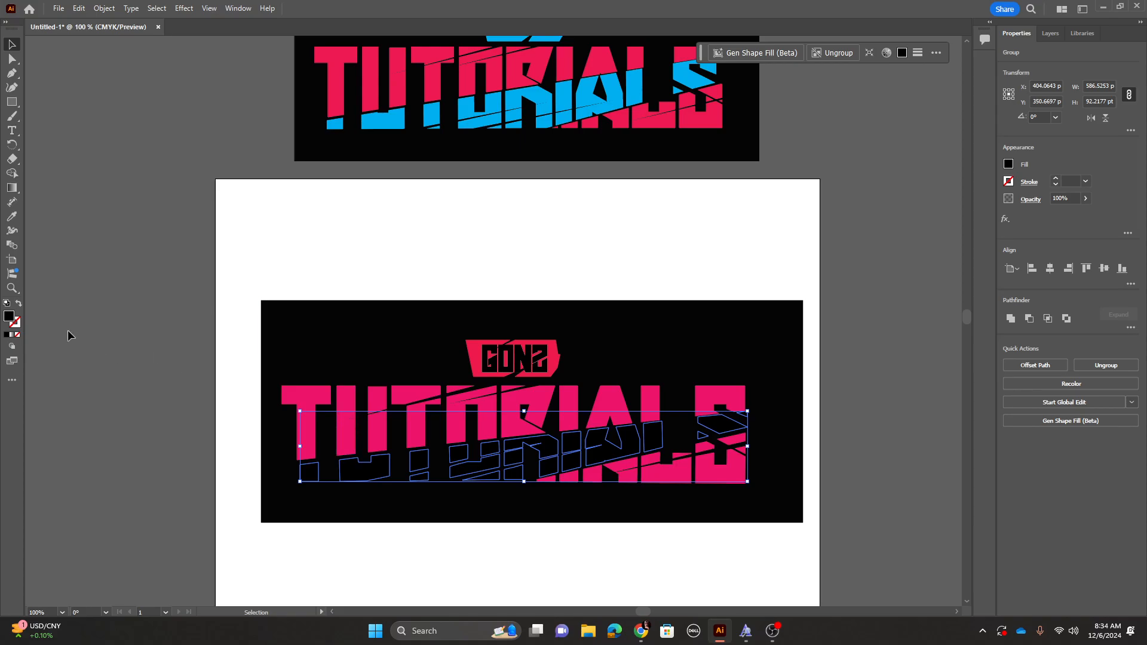
double_click(8, 316)
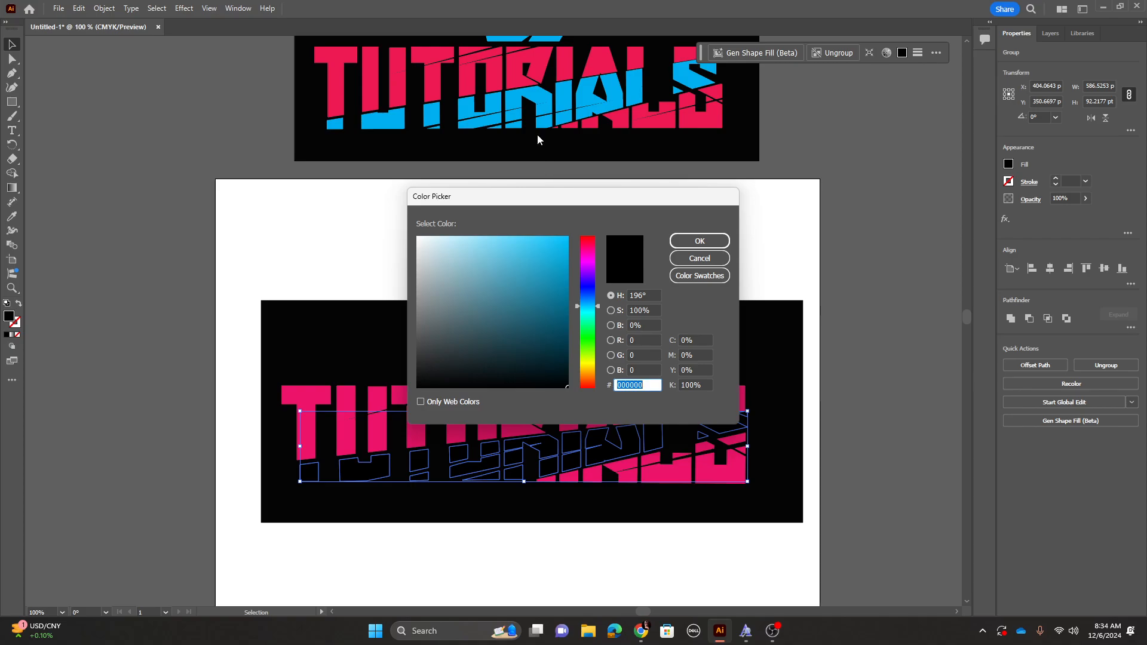
text(00C3FF)
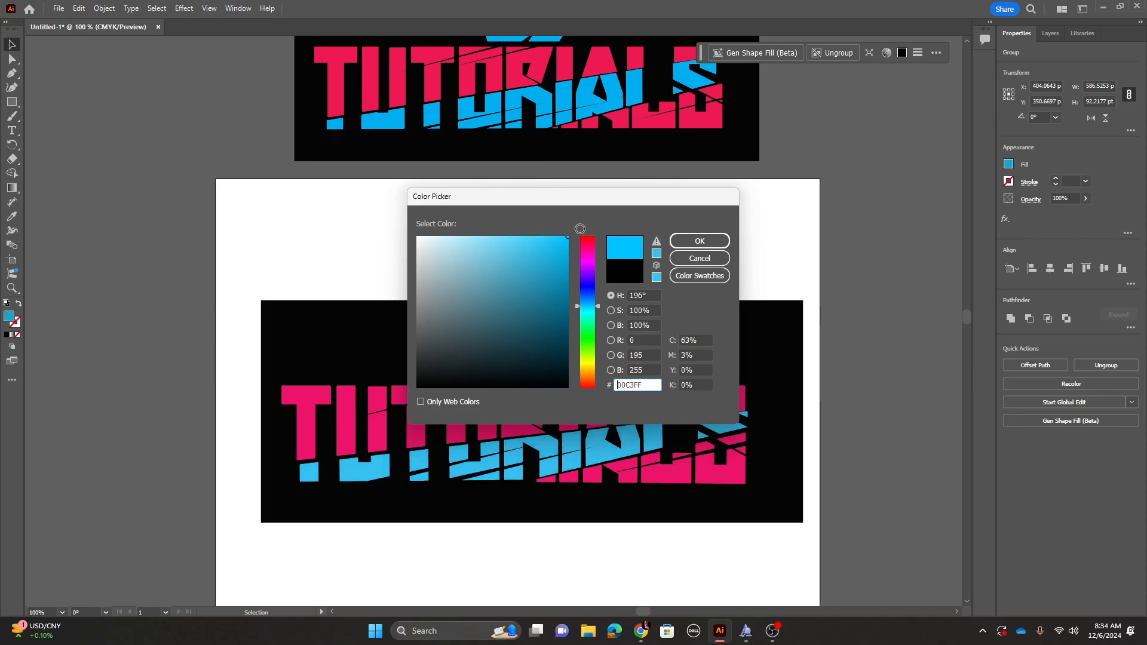
drag(600, 314, 600, 360)
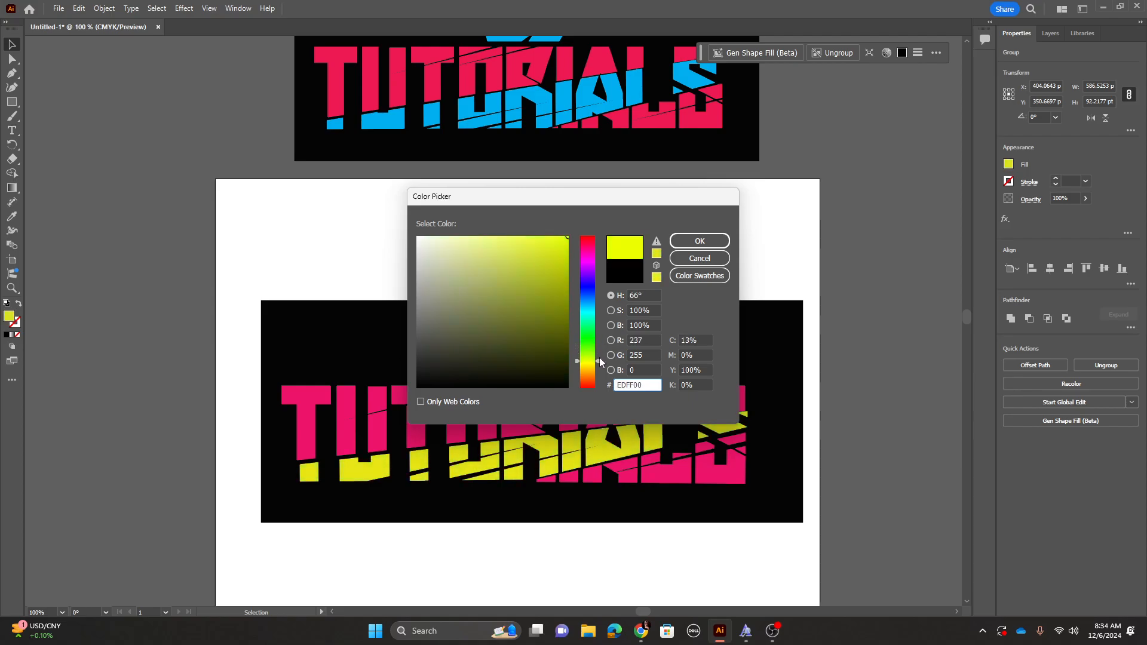
click(679, 242)
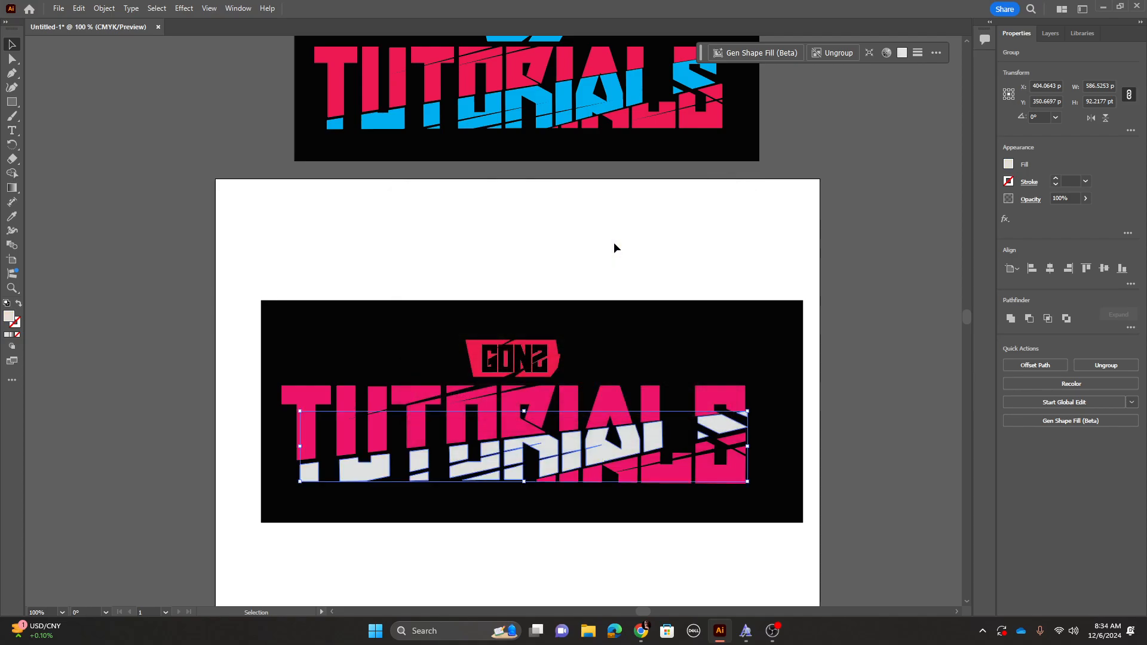
Apply the blue sampled from the reference artwork to the light grey middle section of TUTORIALS.
key(i)
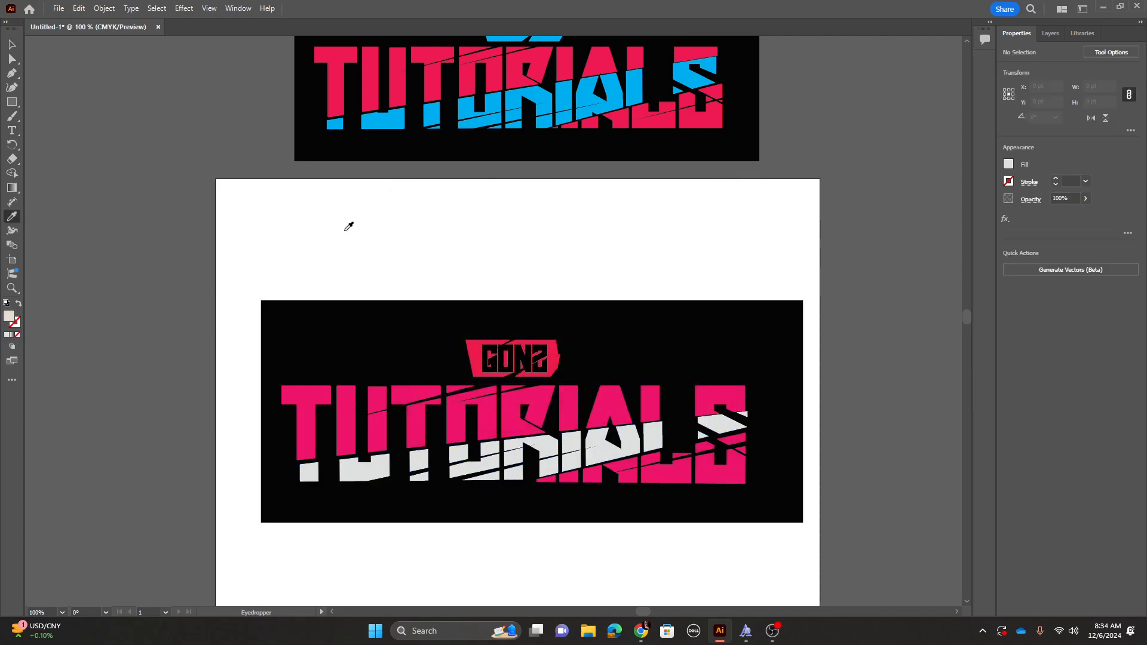
click(439, 104)
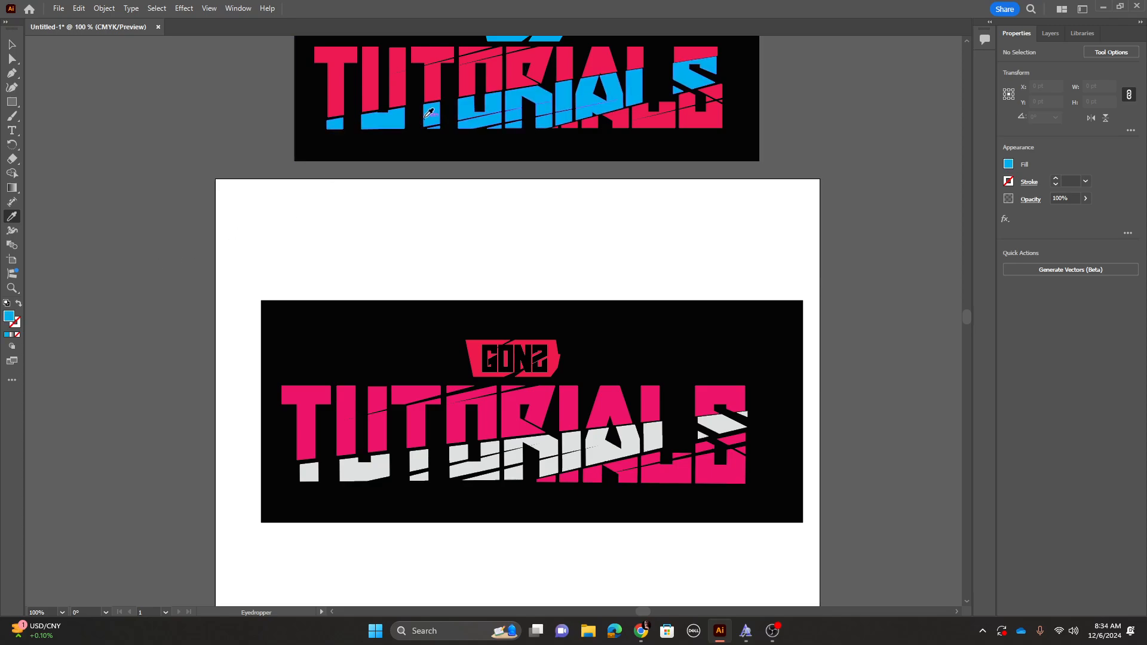
key(v)
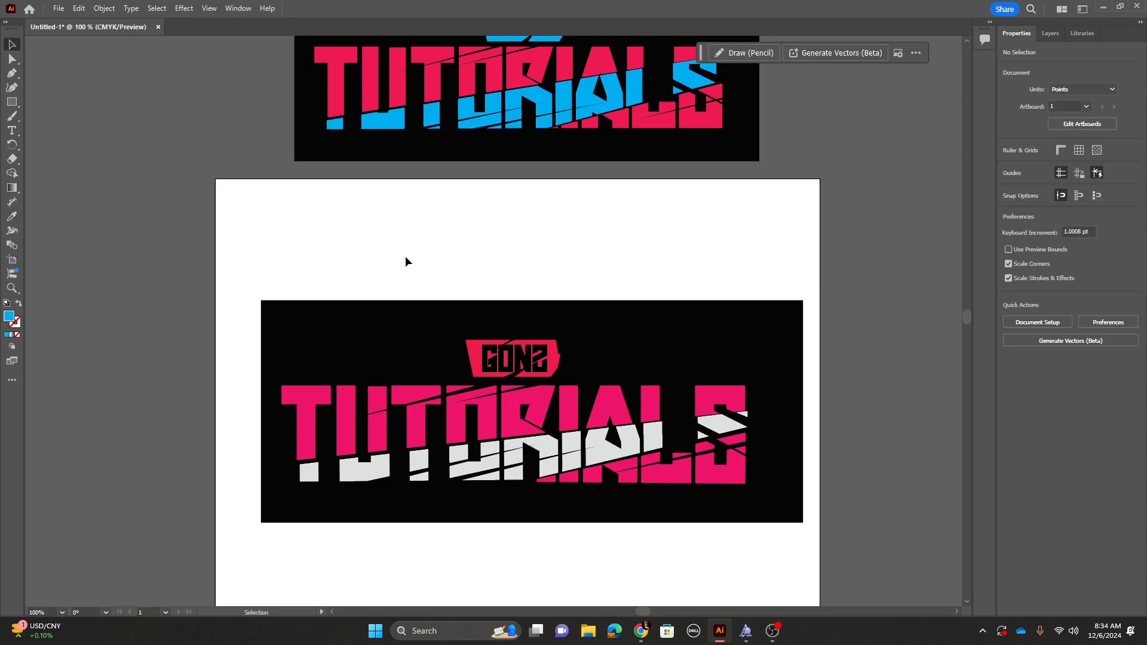
click(454, 459)
key(i)
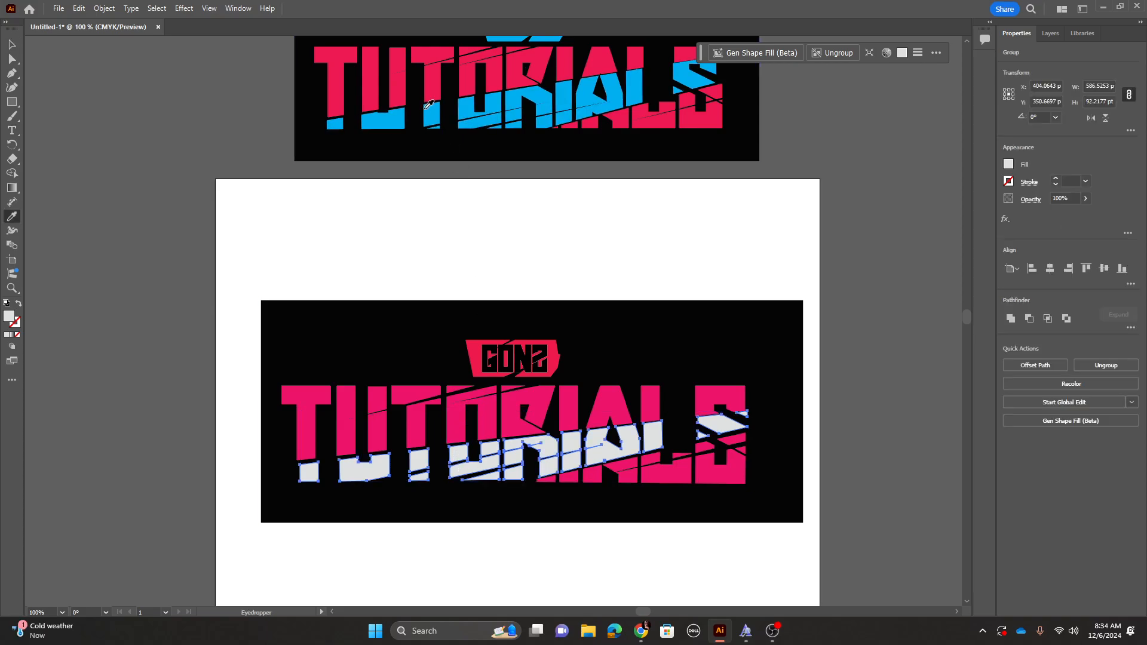
click(431, 114)
Recolour the middle section of the TUTORIALS lettering yellow-green, D7ED00, and deselect it.
double_click(10, 322)
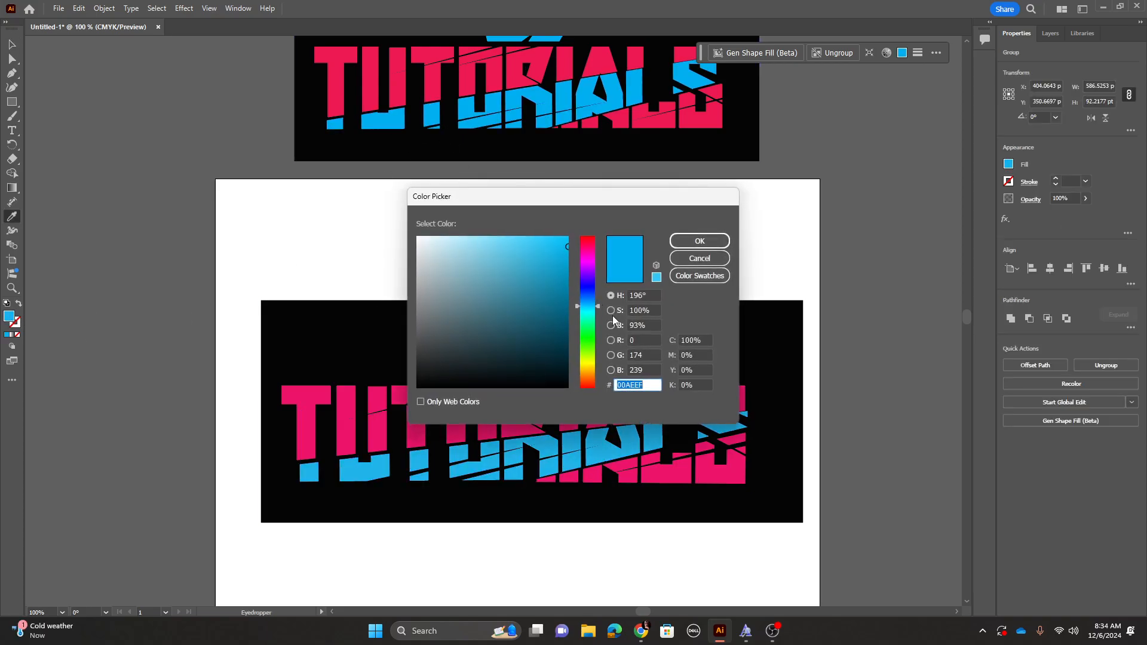
click(586, 357)
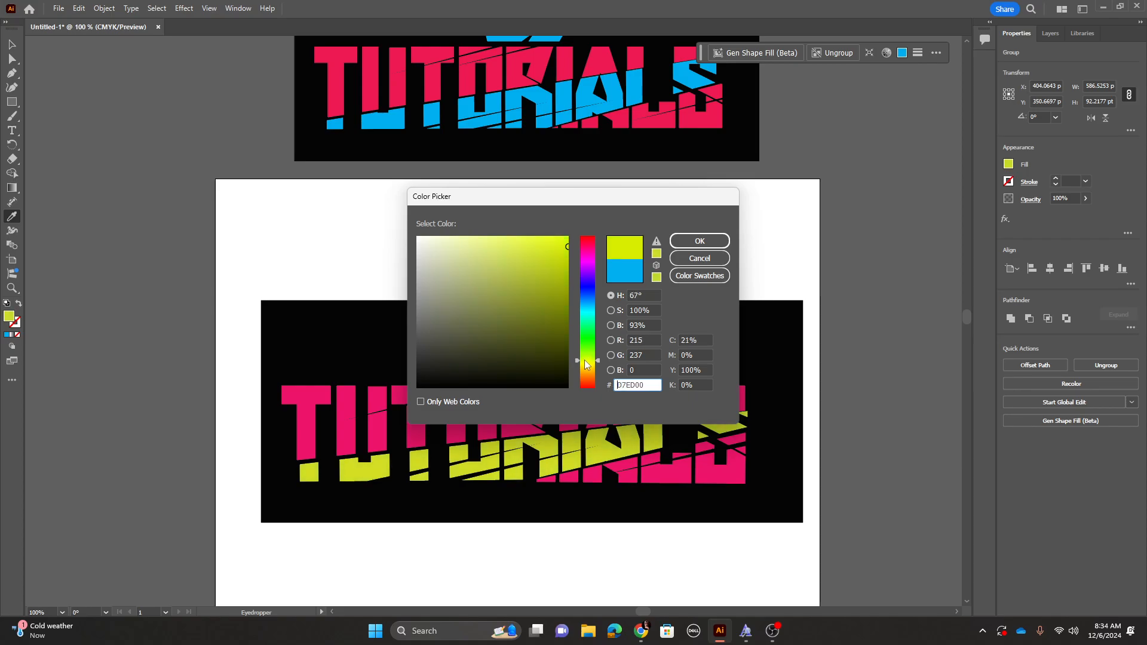
click(696, 241)
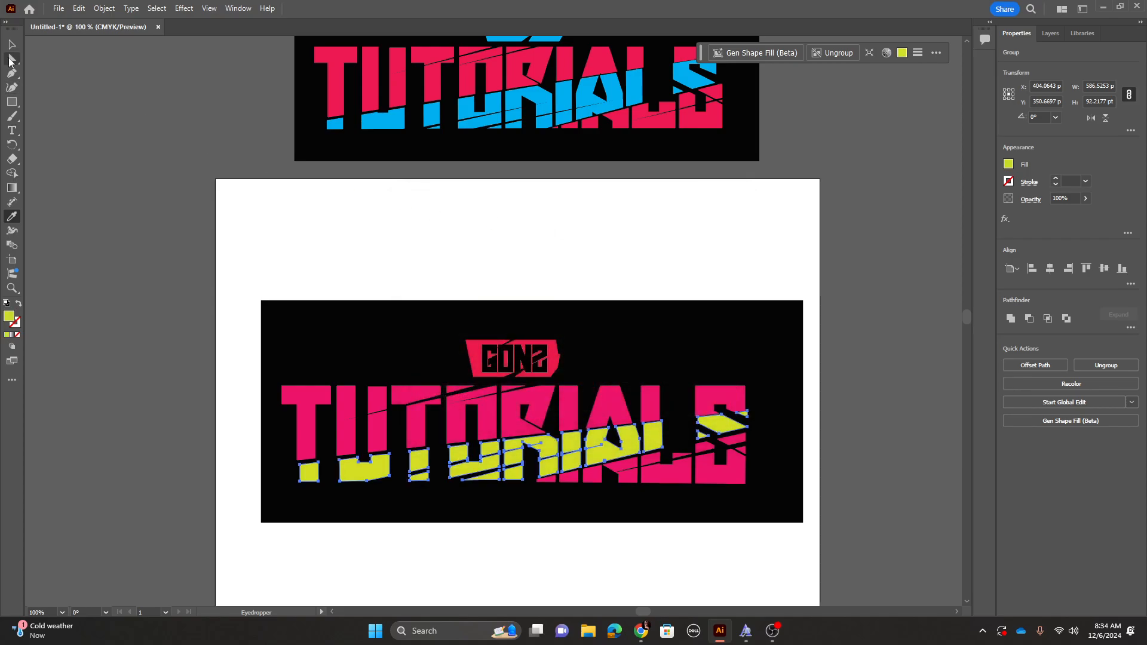
click(11, 45)
click(404, 243)
Give the red GONZ banner the yellow-green fill sampled from the middle section of the TUTORIALS lettering.
click(478, 357)
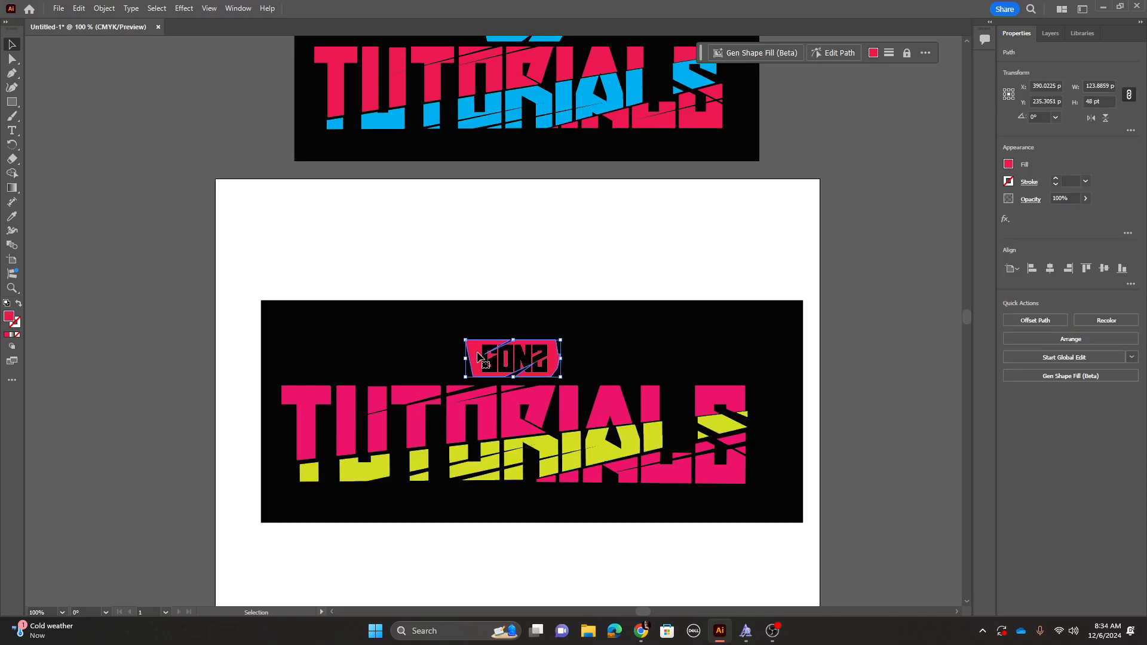
key(i)
click(462, 443)
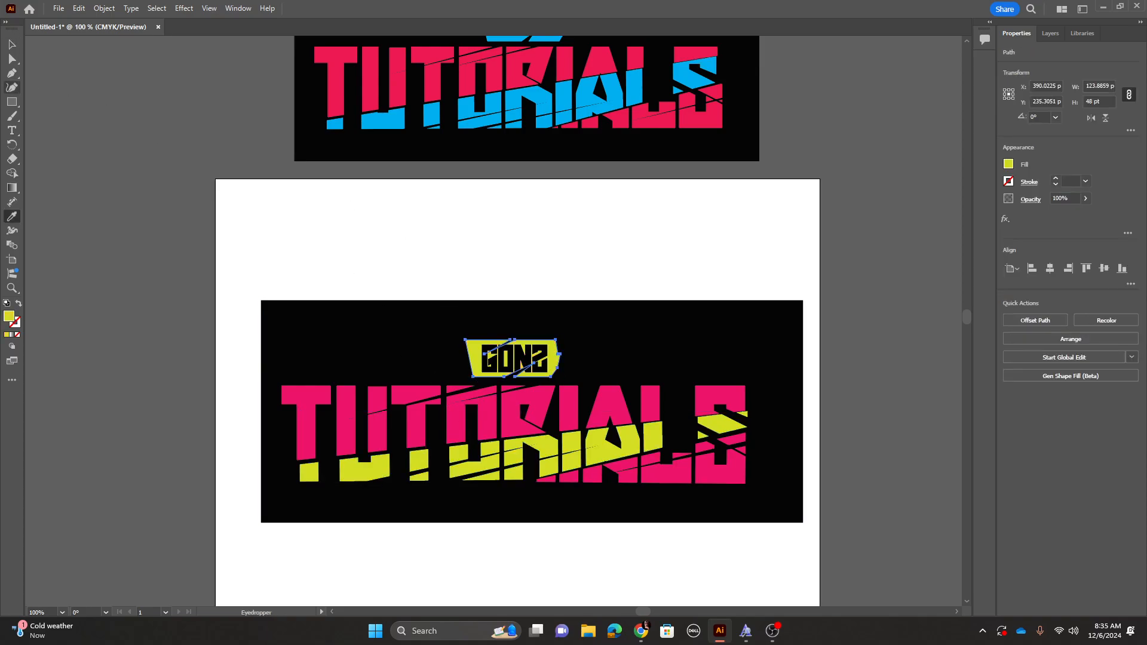
click(12, 44)
click(253, 152)
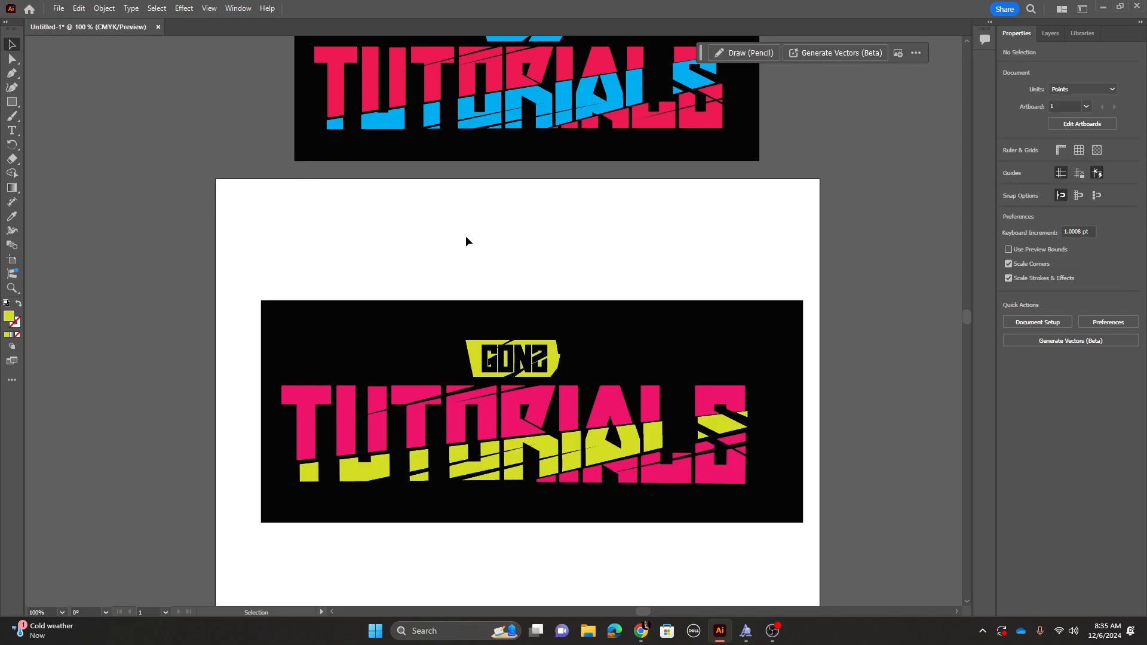
Move the upper-right corner anchor of the GONZ banner horizontally outward by about 15 pt, to X about 461 pt.
scroll(471, 273, up, 2)
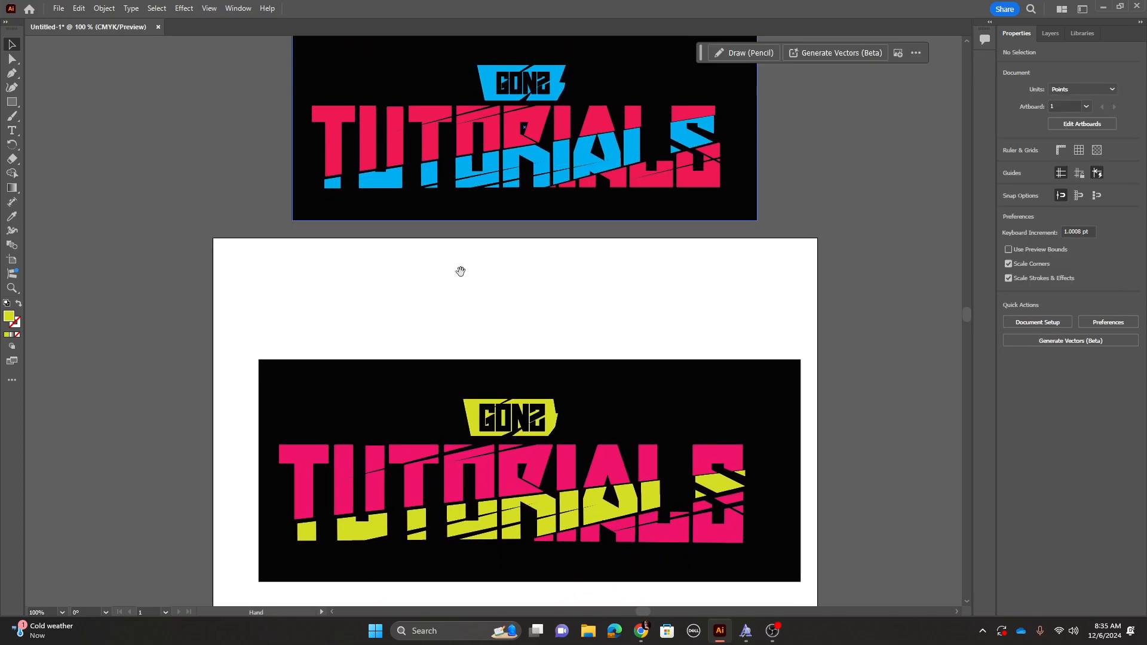
scroll(410, 317, up, 5)
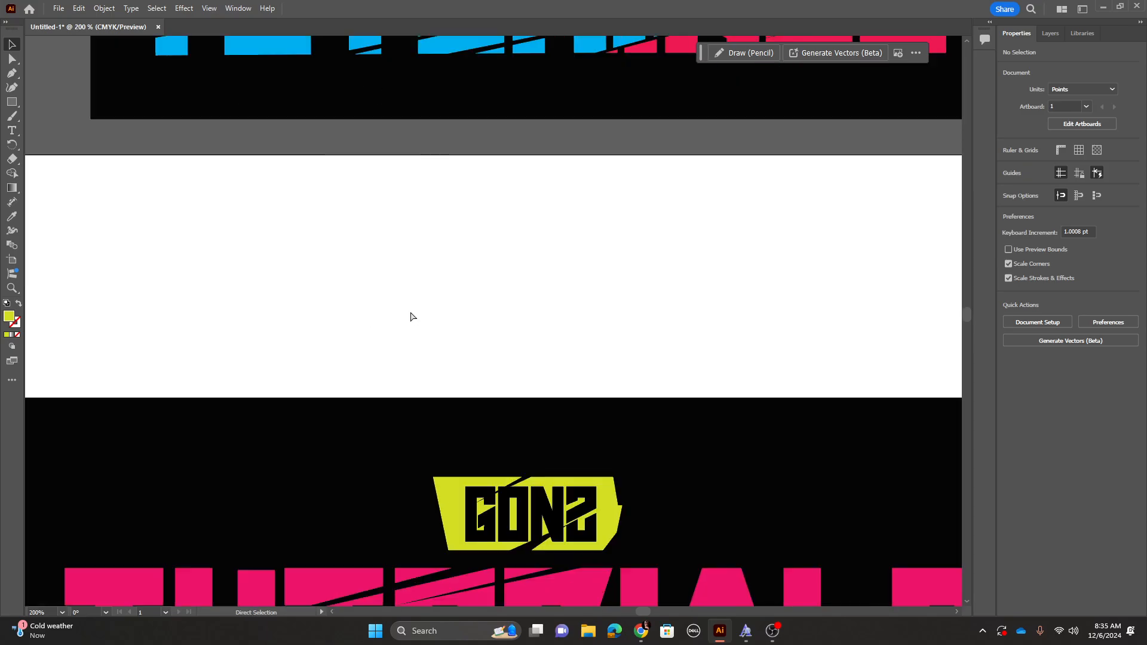
scroll(412, 310, down, 2)
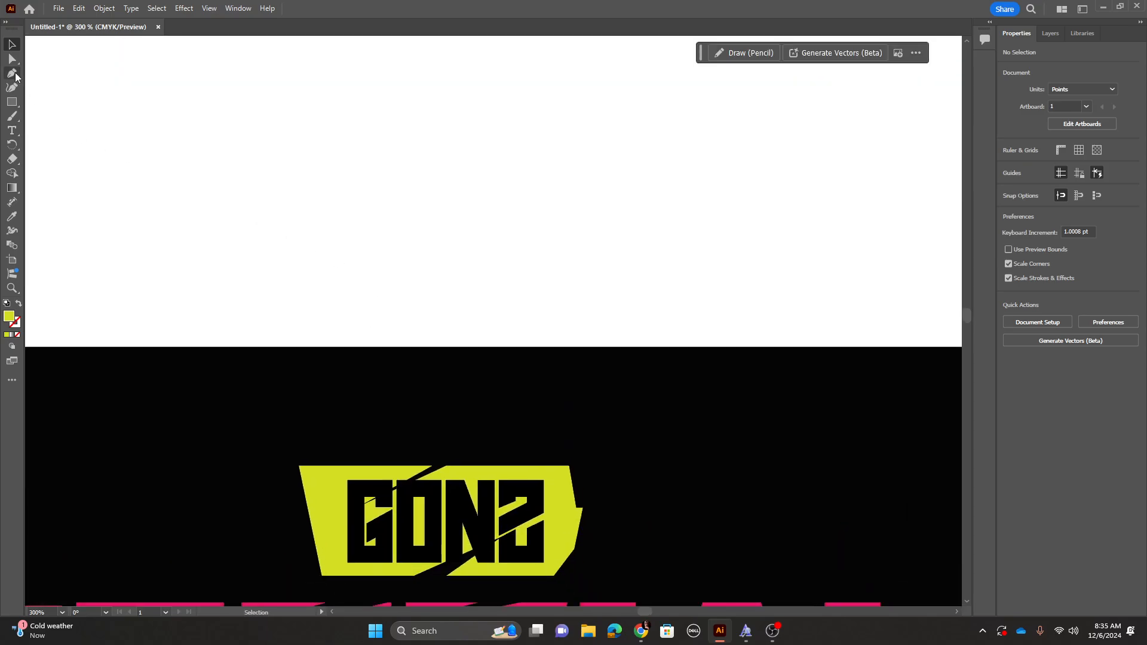
click(11, 58)
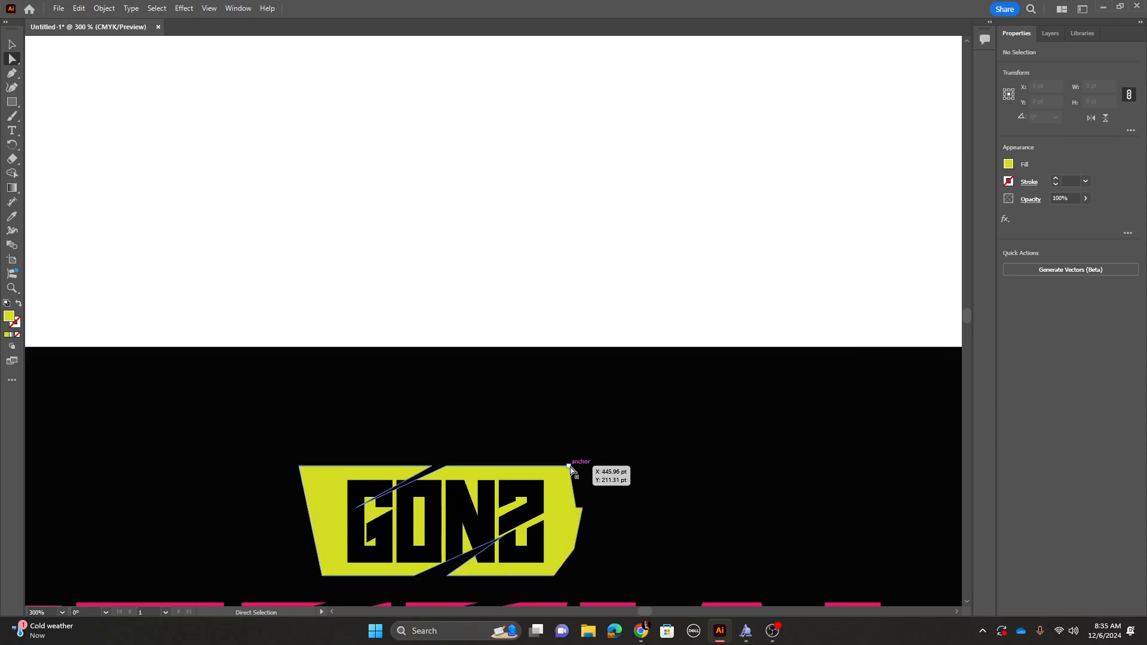
drag(571, 466, 605, 470)
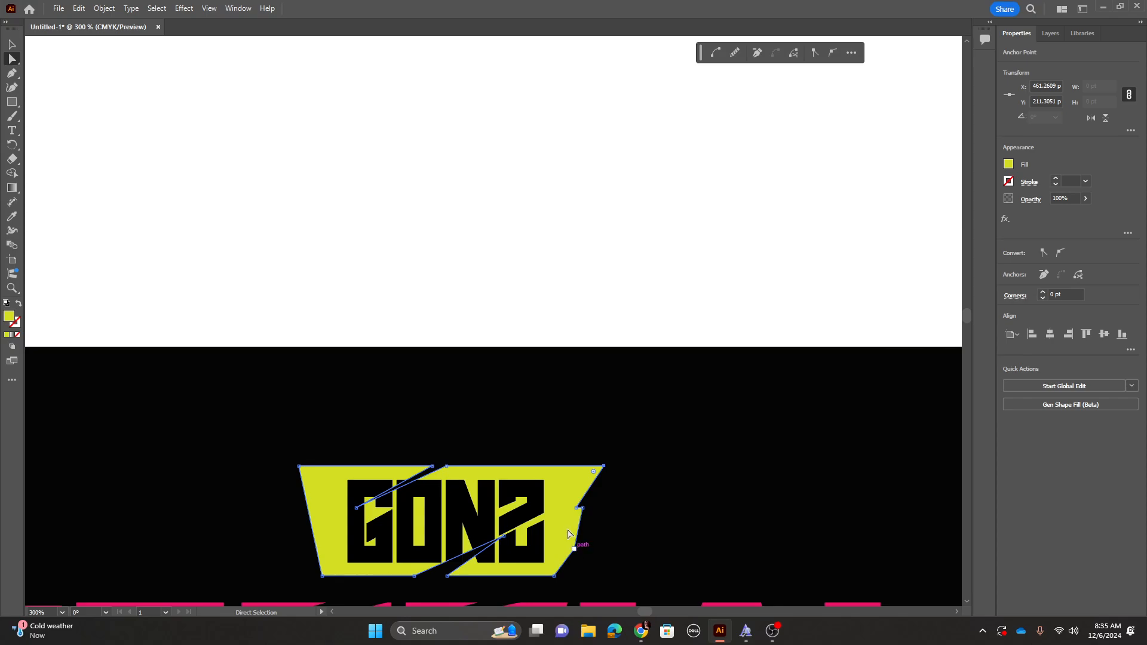
click(534, 299)
key(ctrl+1)
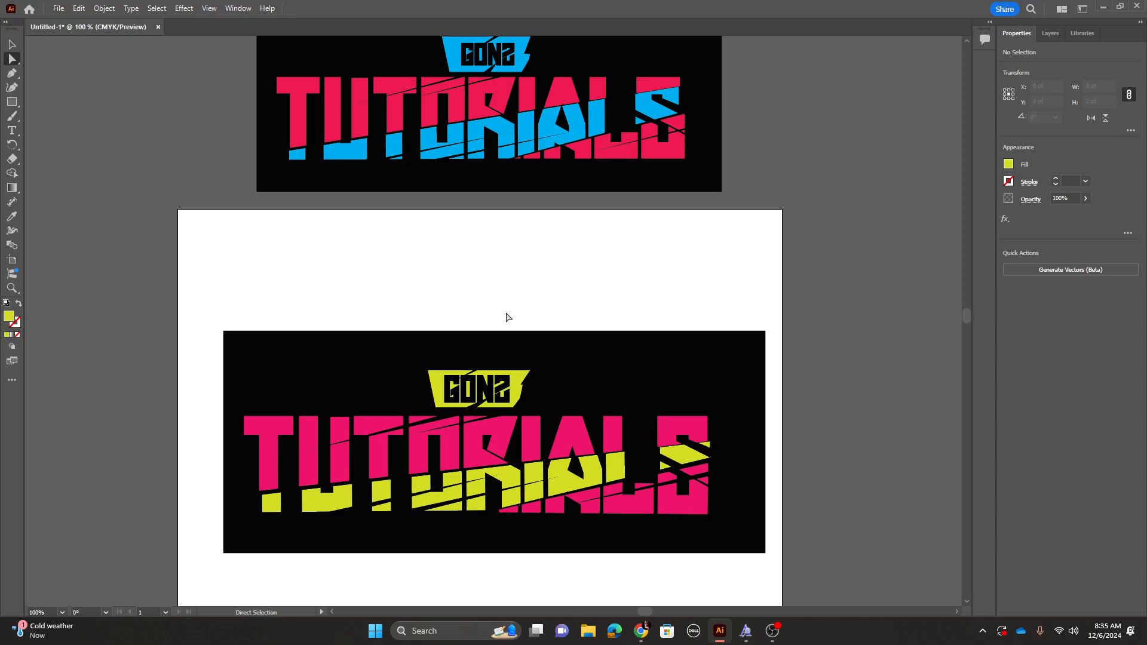
click(12, 44)
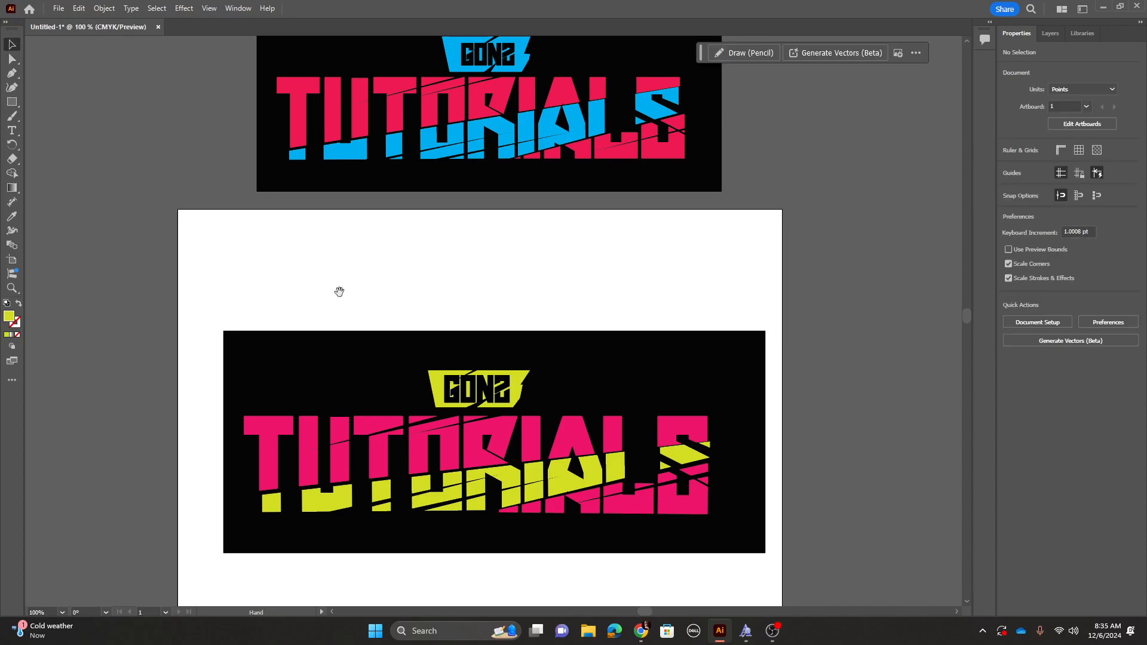
drag(338, 289, 325, 223)
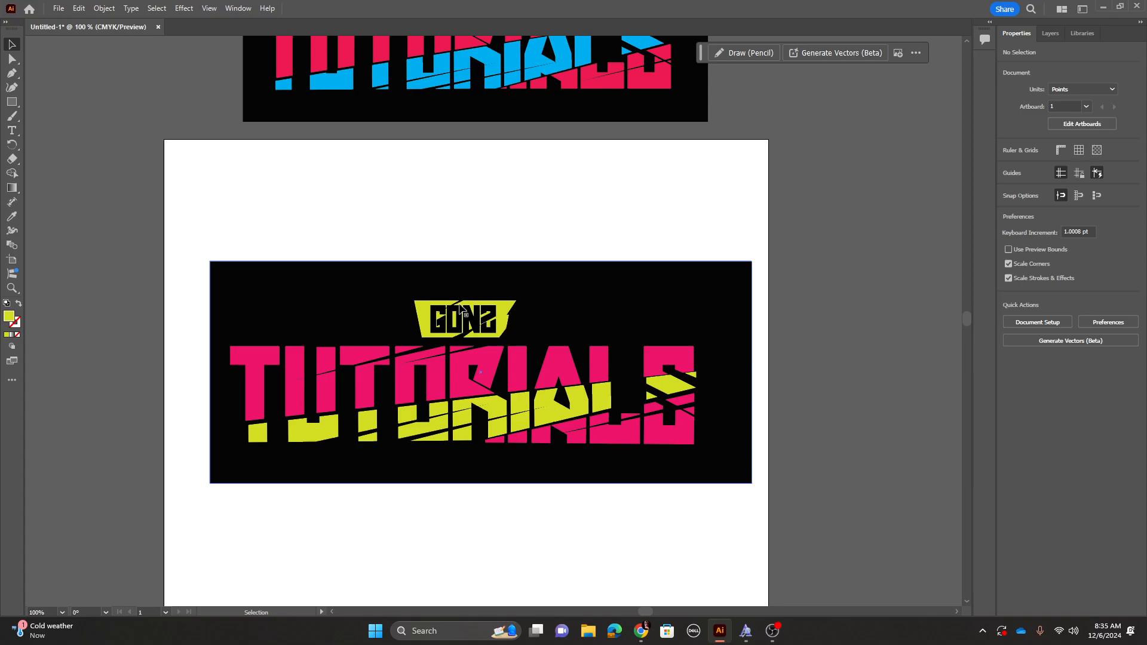